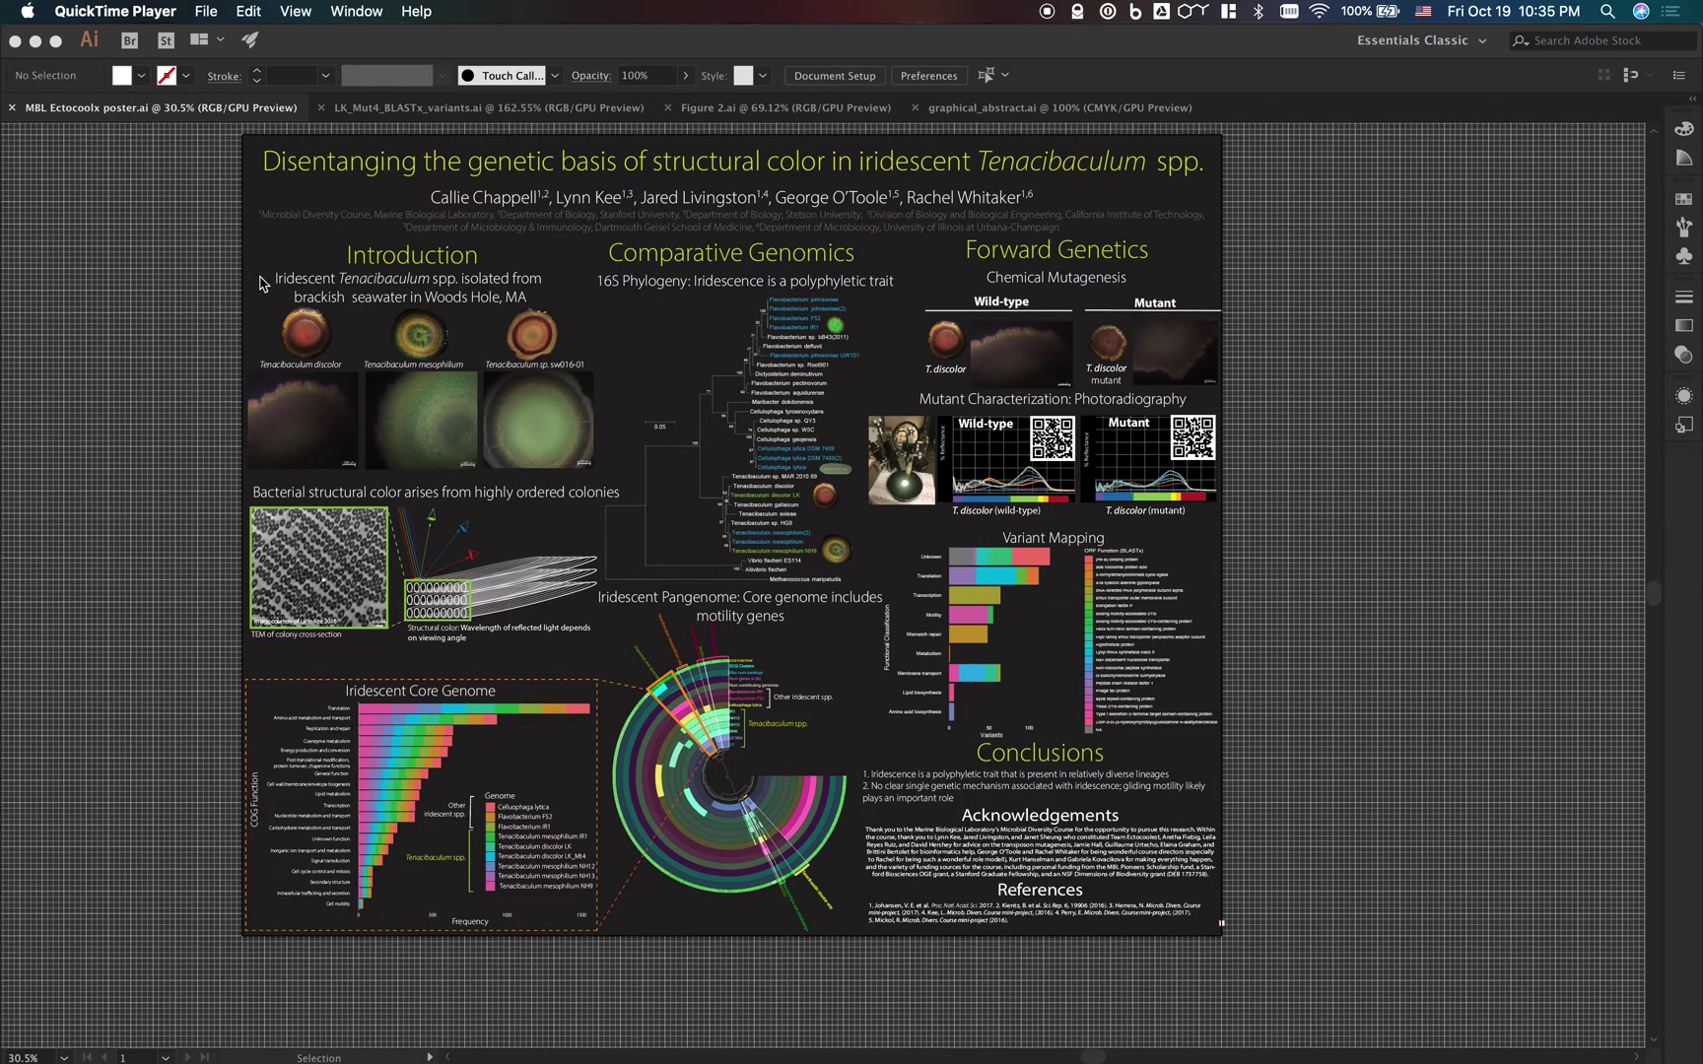
Make Illustrator the active application in place of QuickTime Player
{"action": "left_click", "coordinate": [177, 264]}
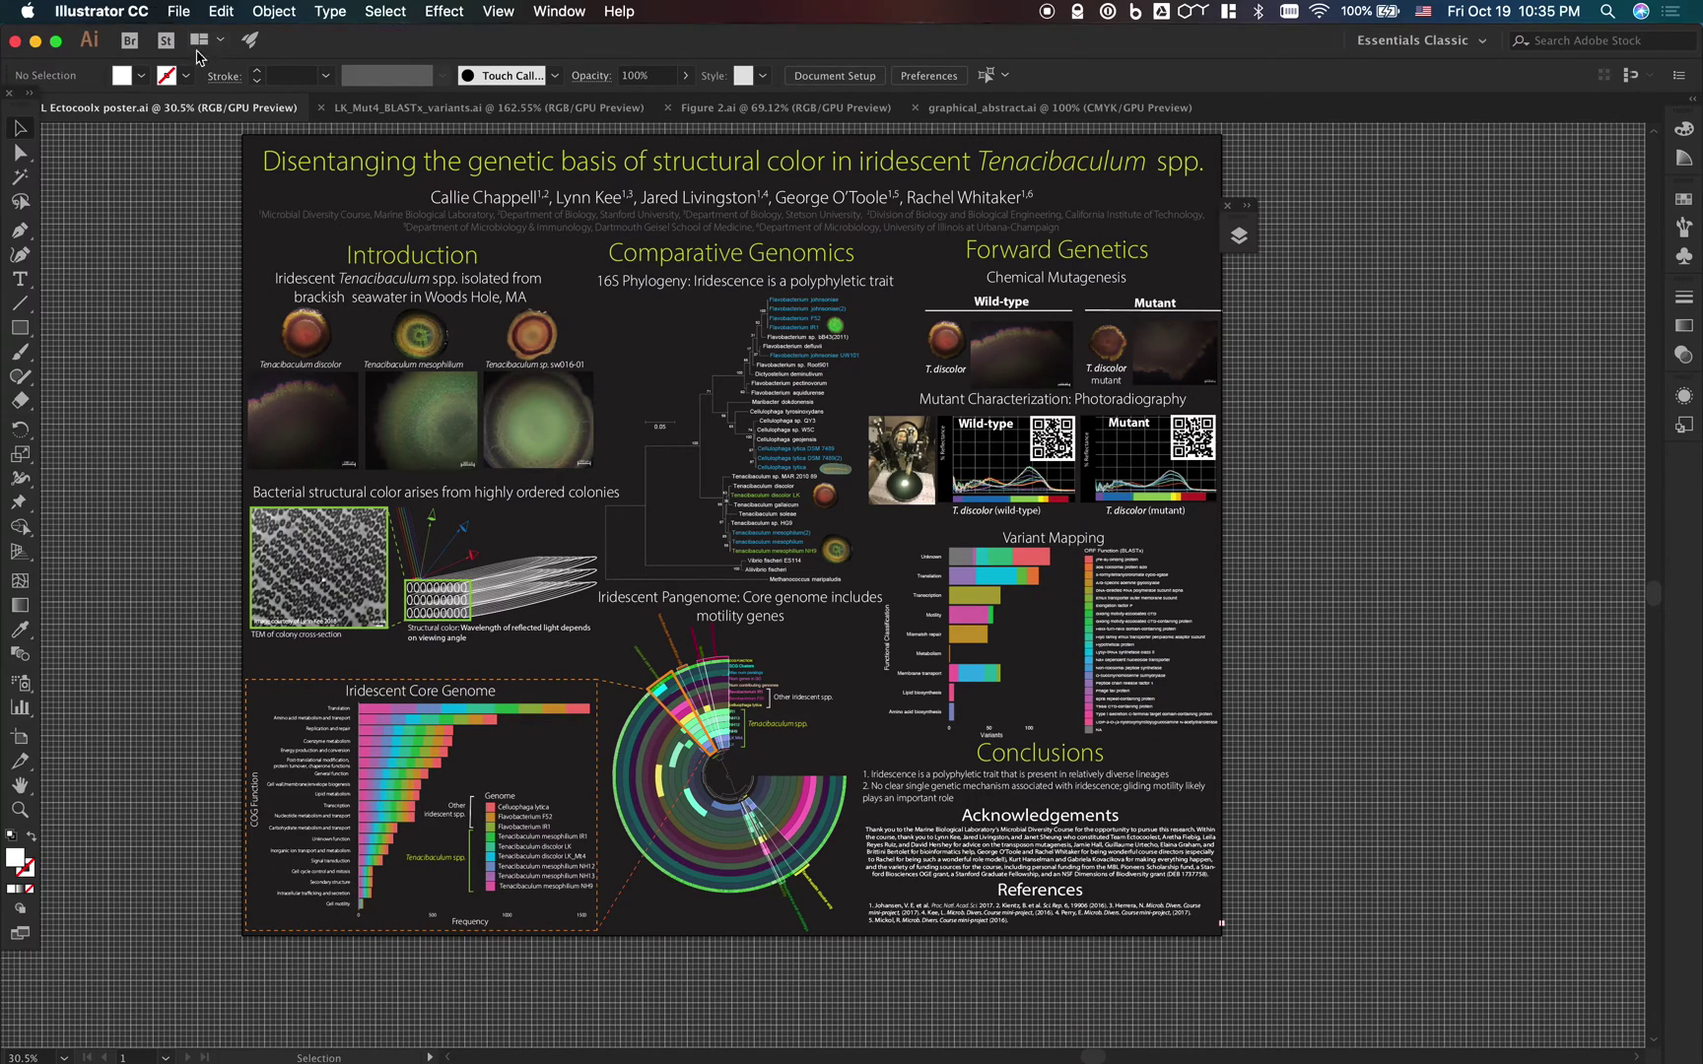
Start a new document from File > New and settle on the Print presets after a look at Web
{"action": "left_click", "coordinate": [177, 11]}
{"action": "left_click", "coordinate": [192, 36]}
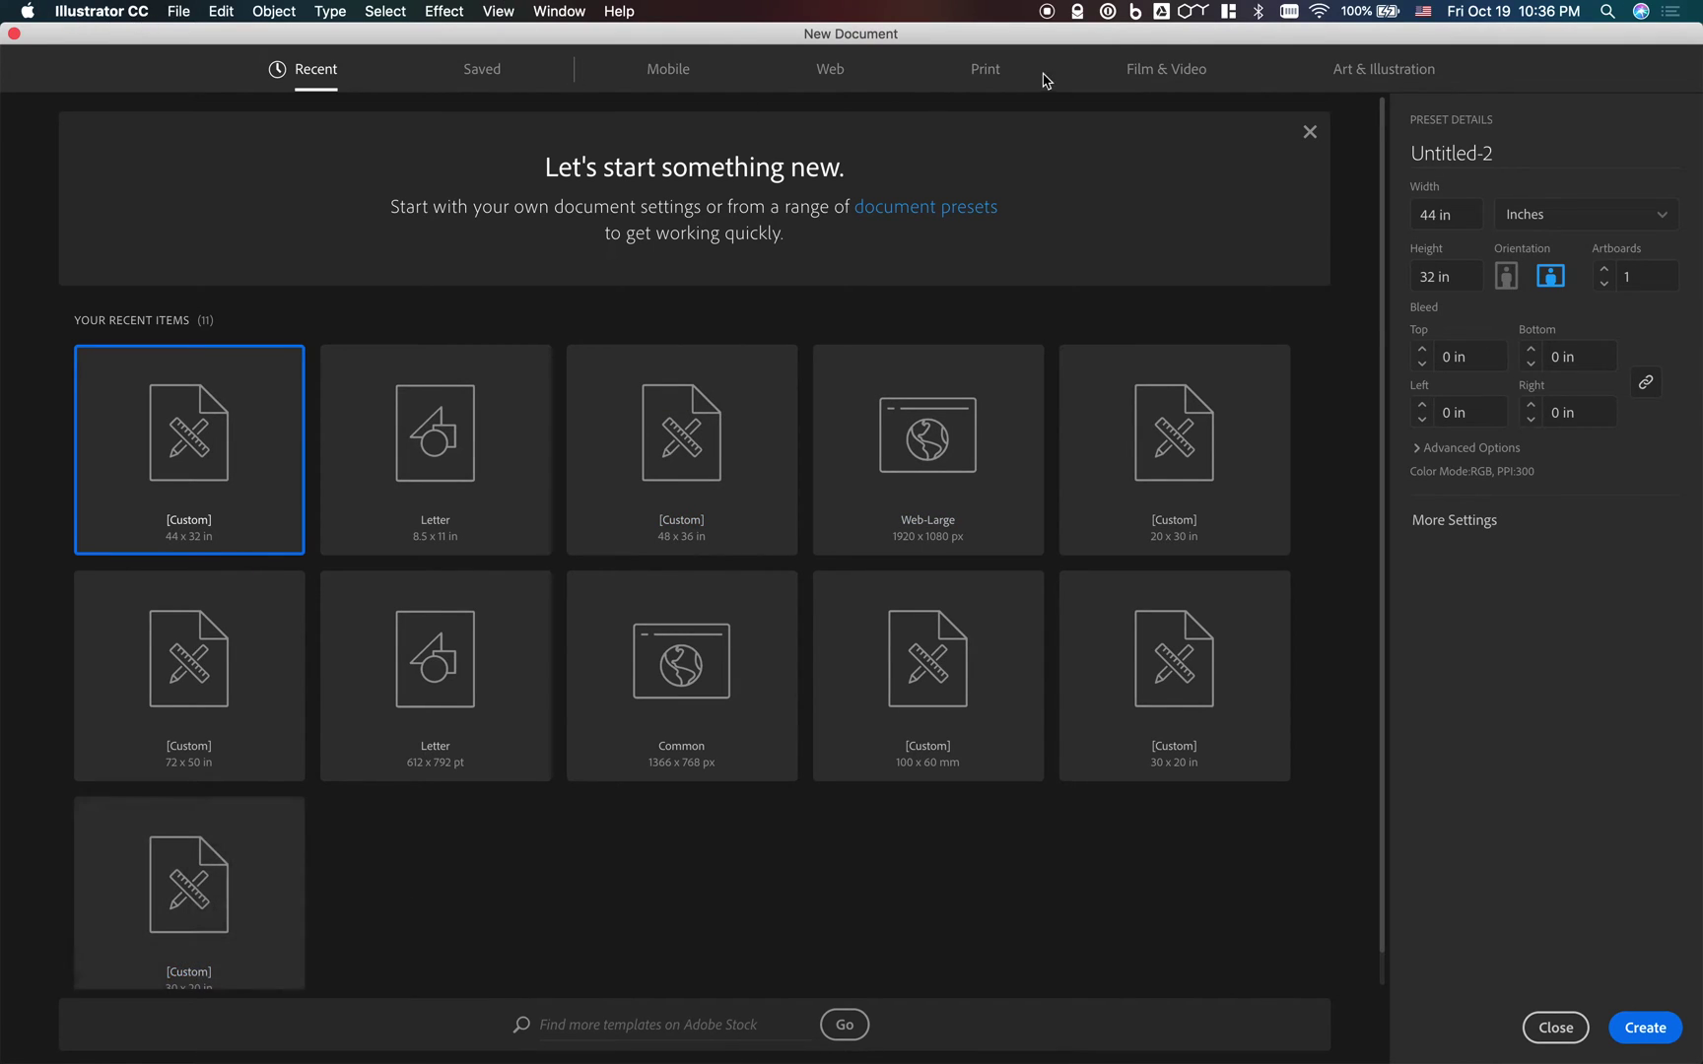
{"action": "left_click", "coordinate": [998, 79]}
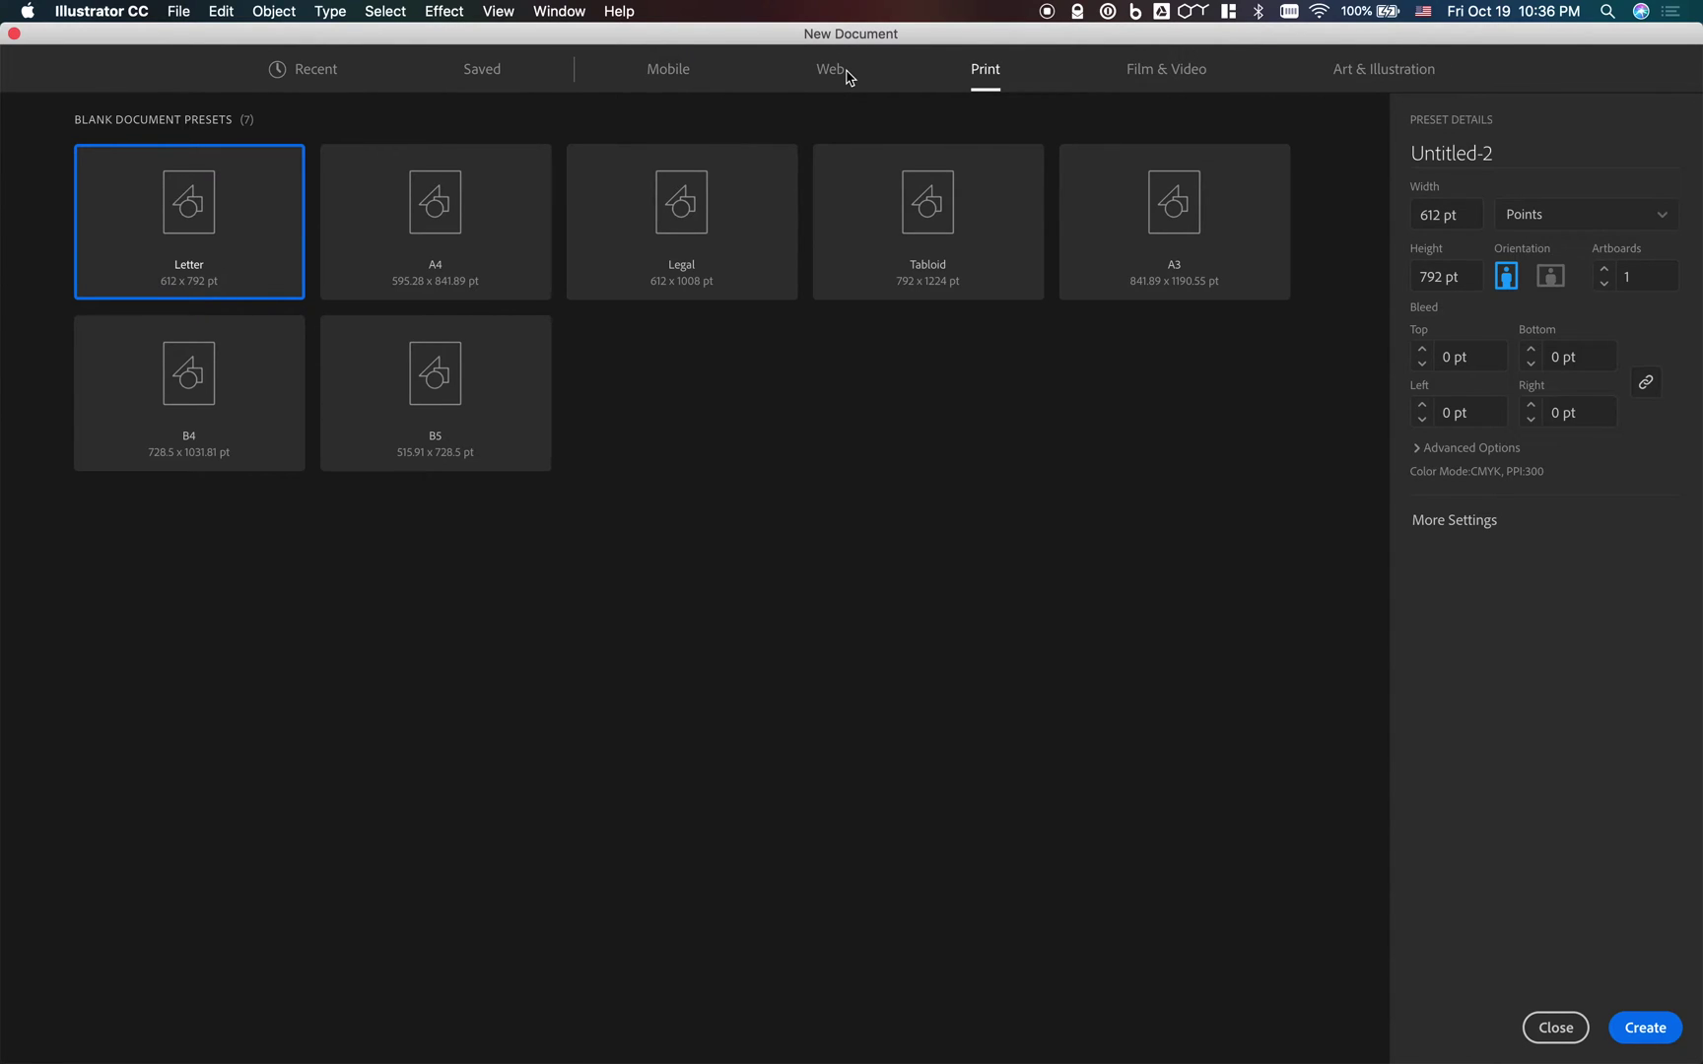
{"action": "left_click", "coordinate": [831, 69]}
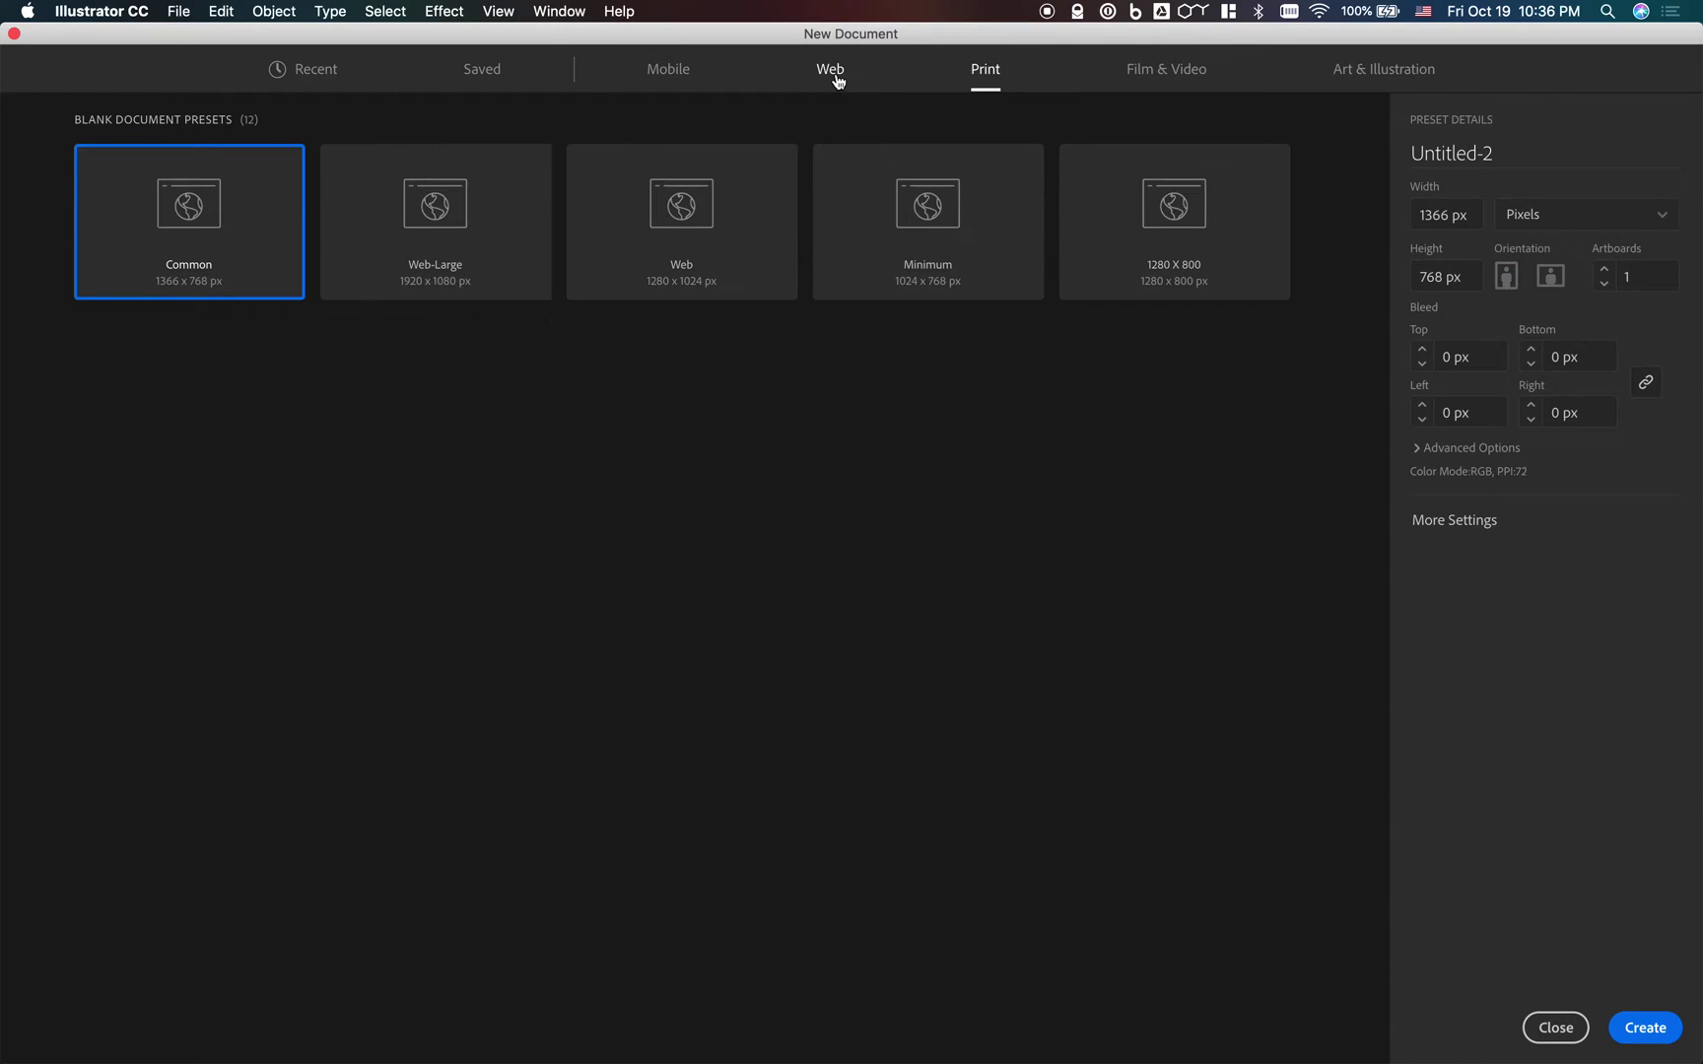
{"action": "left_click", "coordinate": [986, 70]}
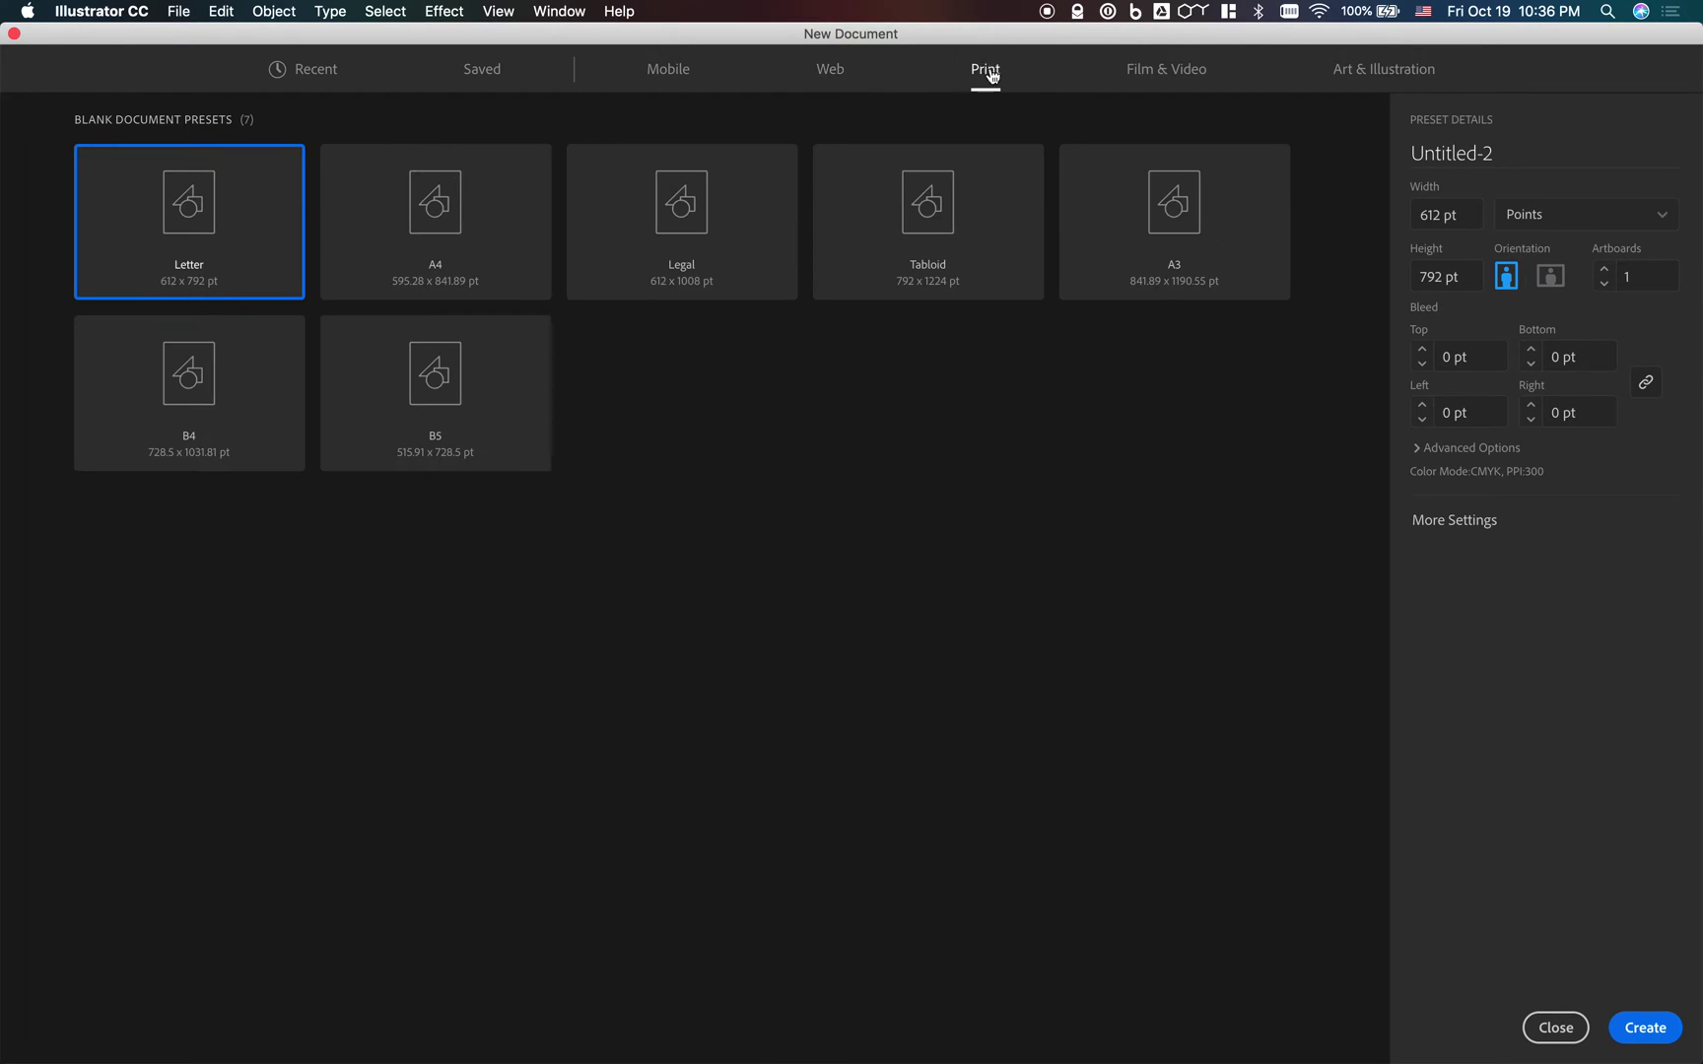
Name the new document 'Poster', enter width 44 and switch units to inches
{"action": "left_click", "coordinate": [1504, 159]}
{"action": "type", "text": "Poster"}
{"action": "left_click", "coordinate": [1456, 210]}
{"action": "left_click", "coordinate": [1439, 215]}
{"action": "key", "text": "BackSpace"}
{"action": "key", "text": "BackSpace"}
{"action": "key", "text": "BackSpace"}
{"action": "type", "text": "44"}
{"action": "left_click", "coordinate": [1586, 223]}
{"action": "left_click", "coordinate": [1547, 330]}
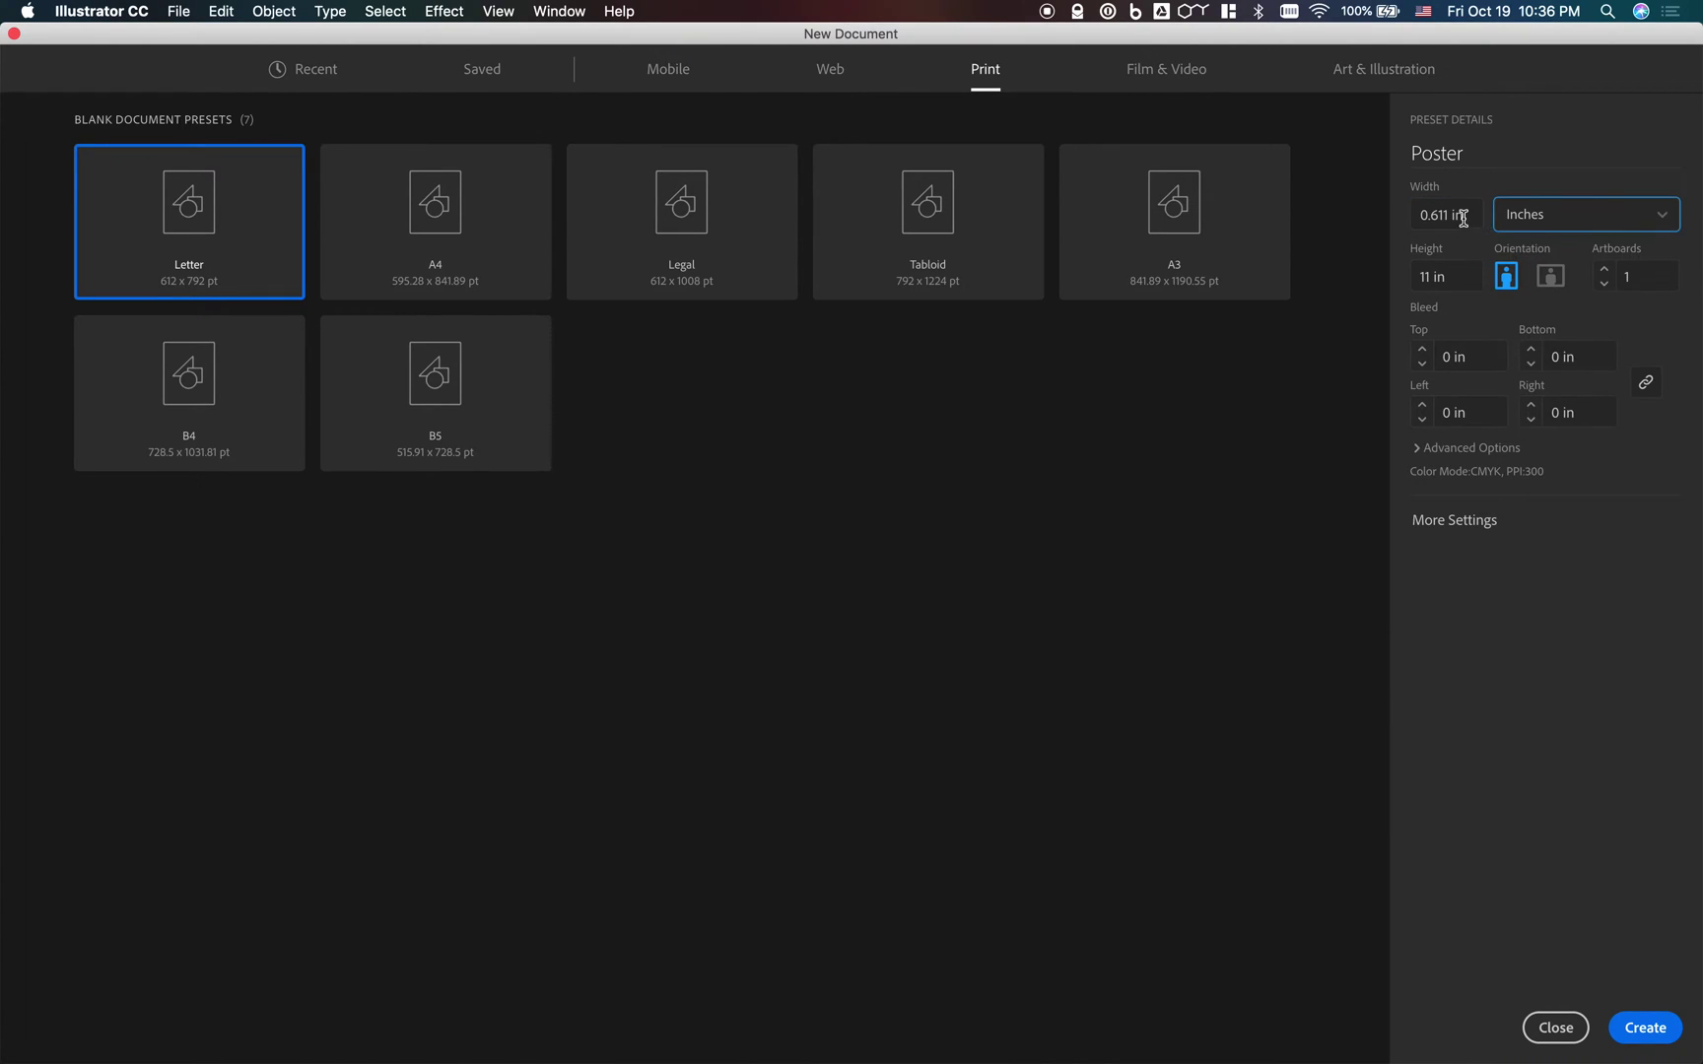
Set the document size to width 44 in and height 32 in
{"action": "left_click_drag", "start_coordinate": [1461, 216], "coordinate": [1405, 210]}
{"action": "type", "text": "41"}
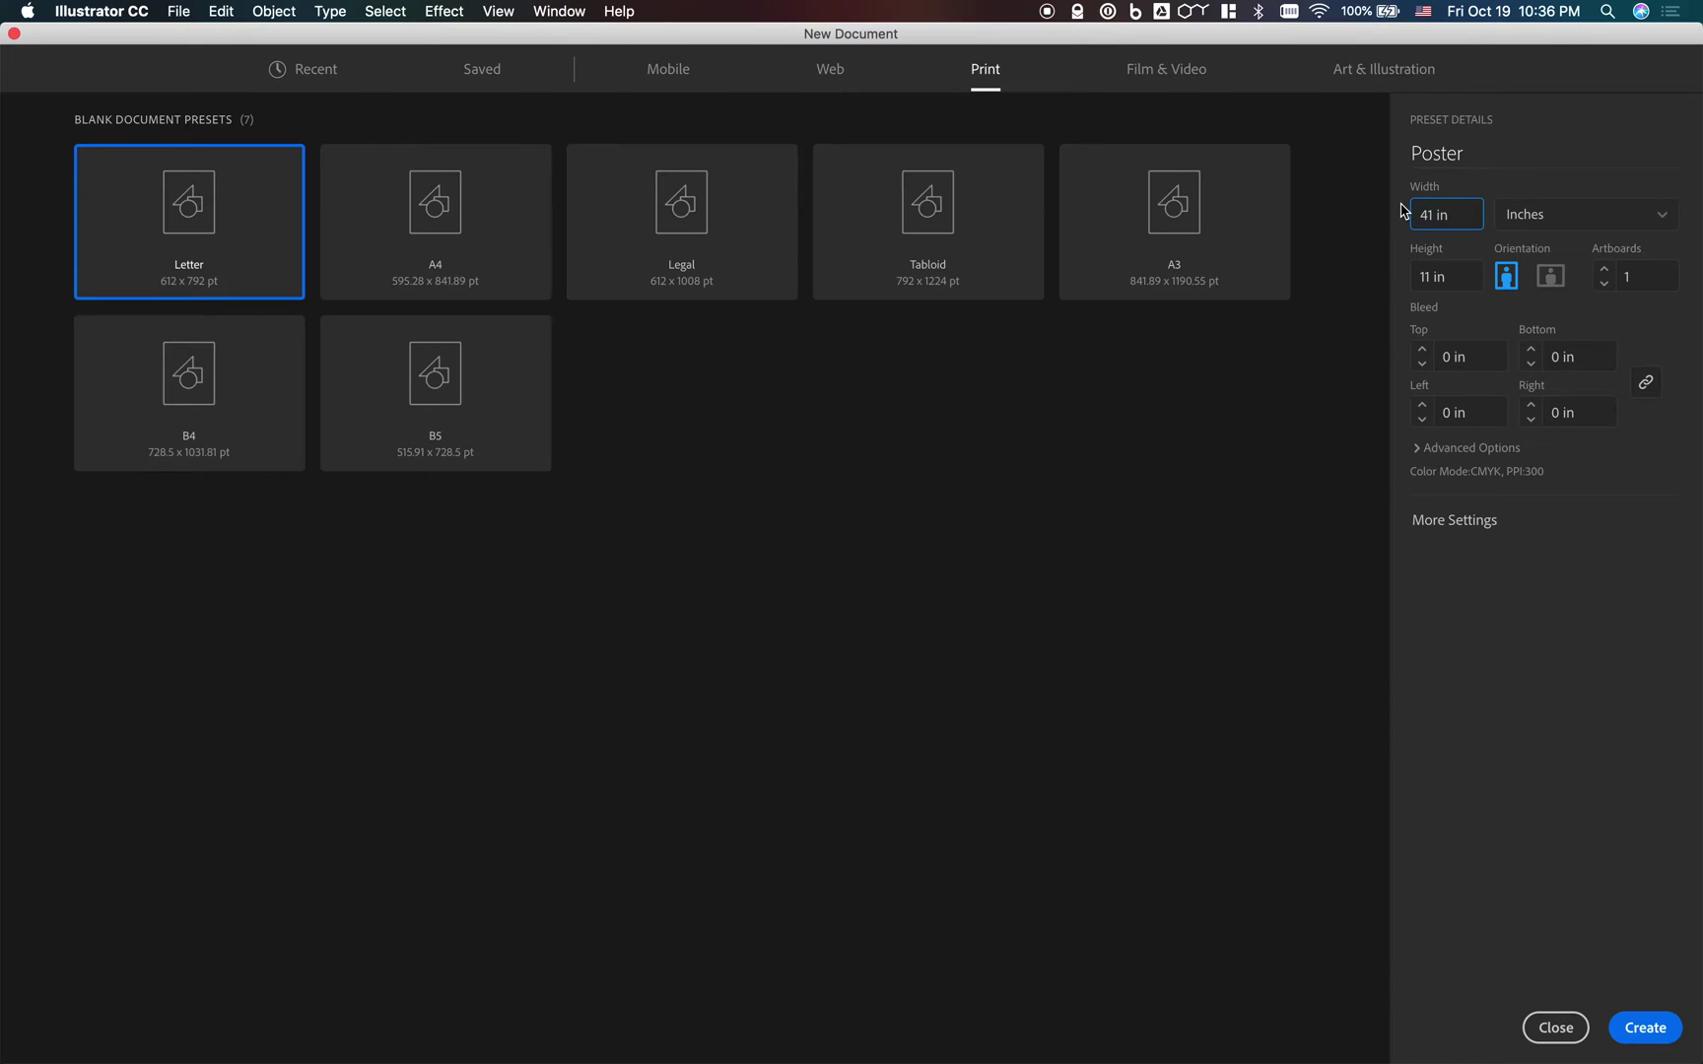
{"action": "key", "text": "BackSpace"}
{"action": "type", "text": "4"}
{"action": "left_click", "coordinate": [1434, 276]}
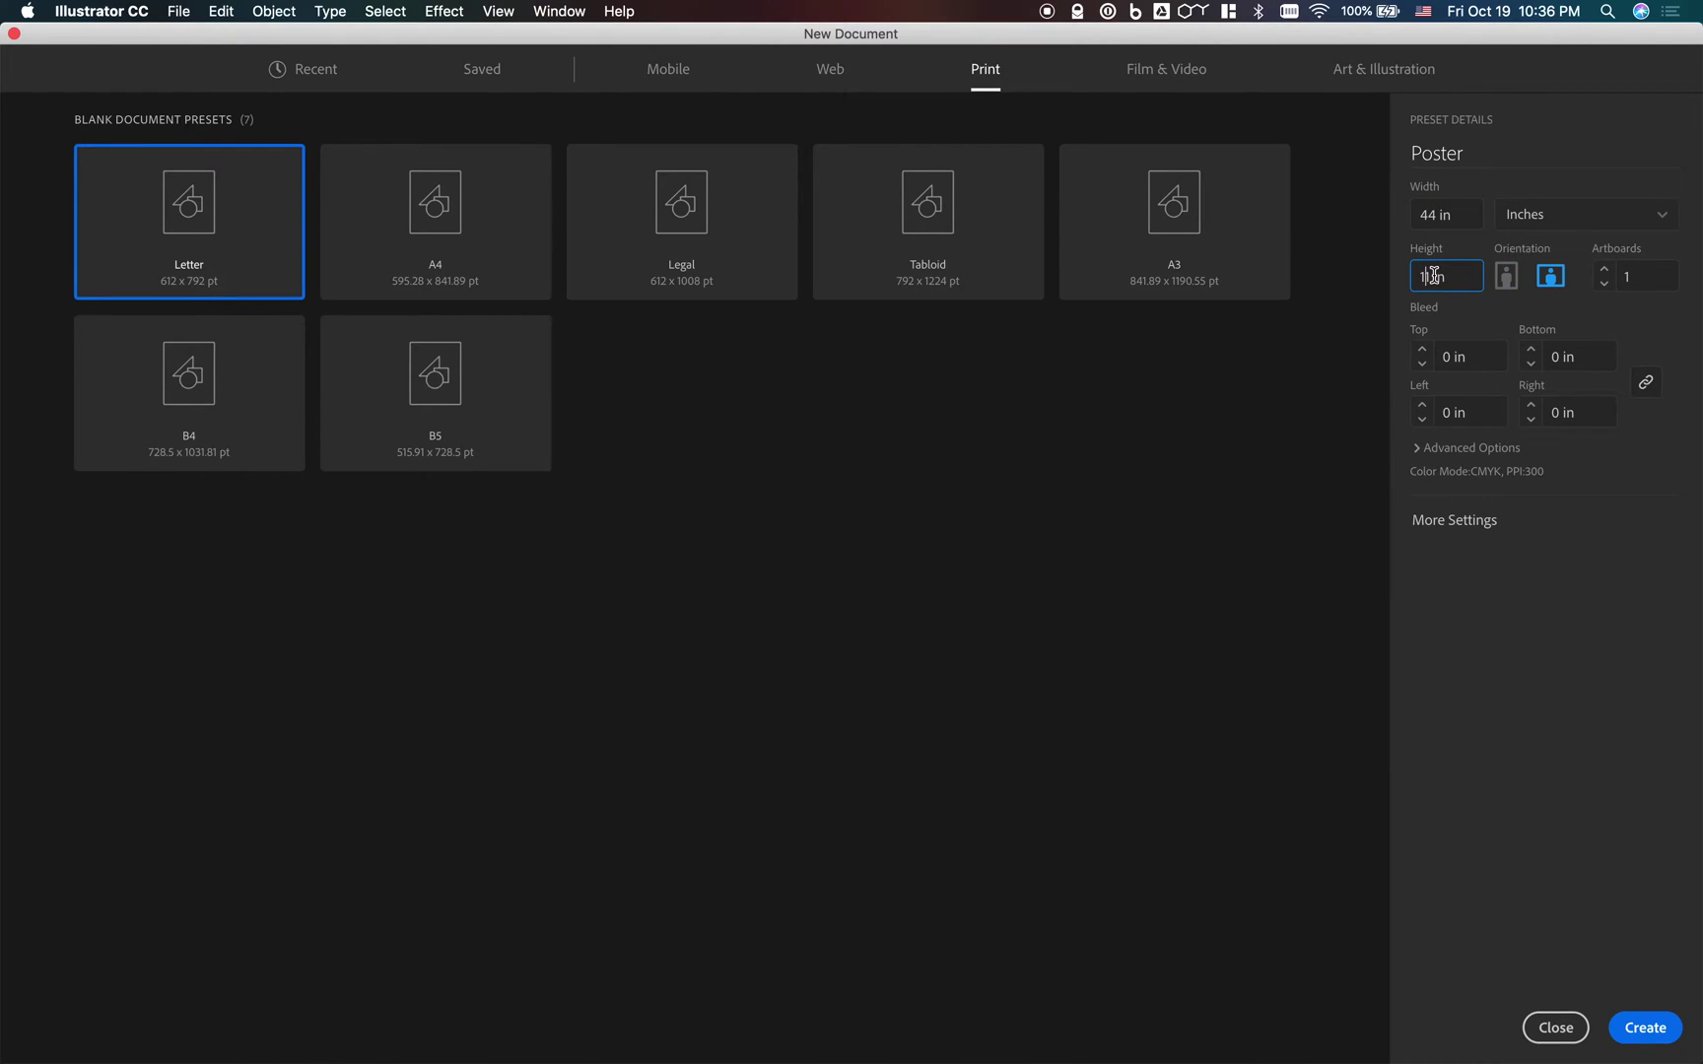
{"action": "key", "text": "BackSpace"}
{"action": "key", "text": "BackSpace"}
{"action": "type", "text": "34"}
Choose RGB Color under Advanced Options and create the Poster document
{"action": "left_click", "coordinate": [1472, 450]}
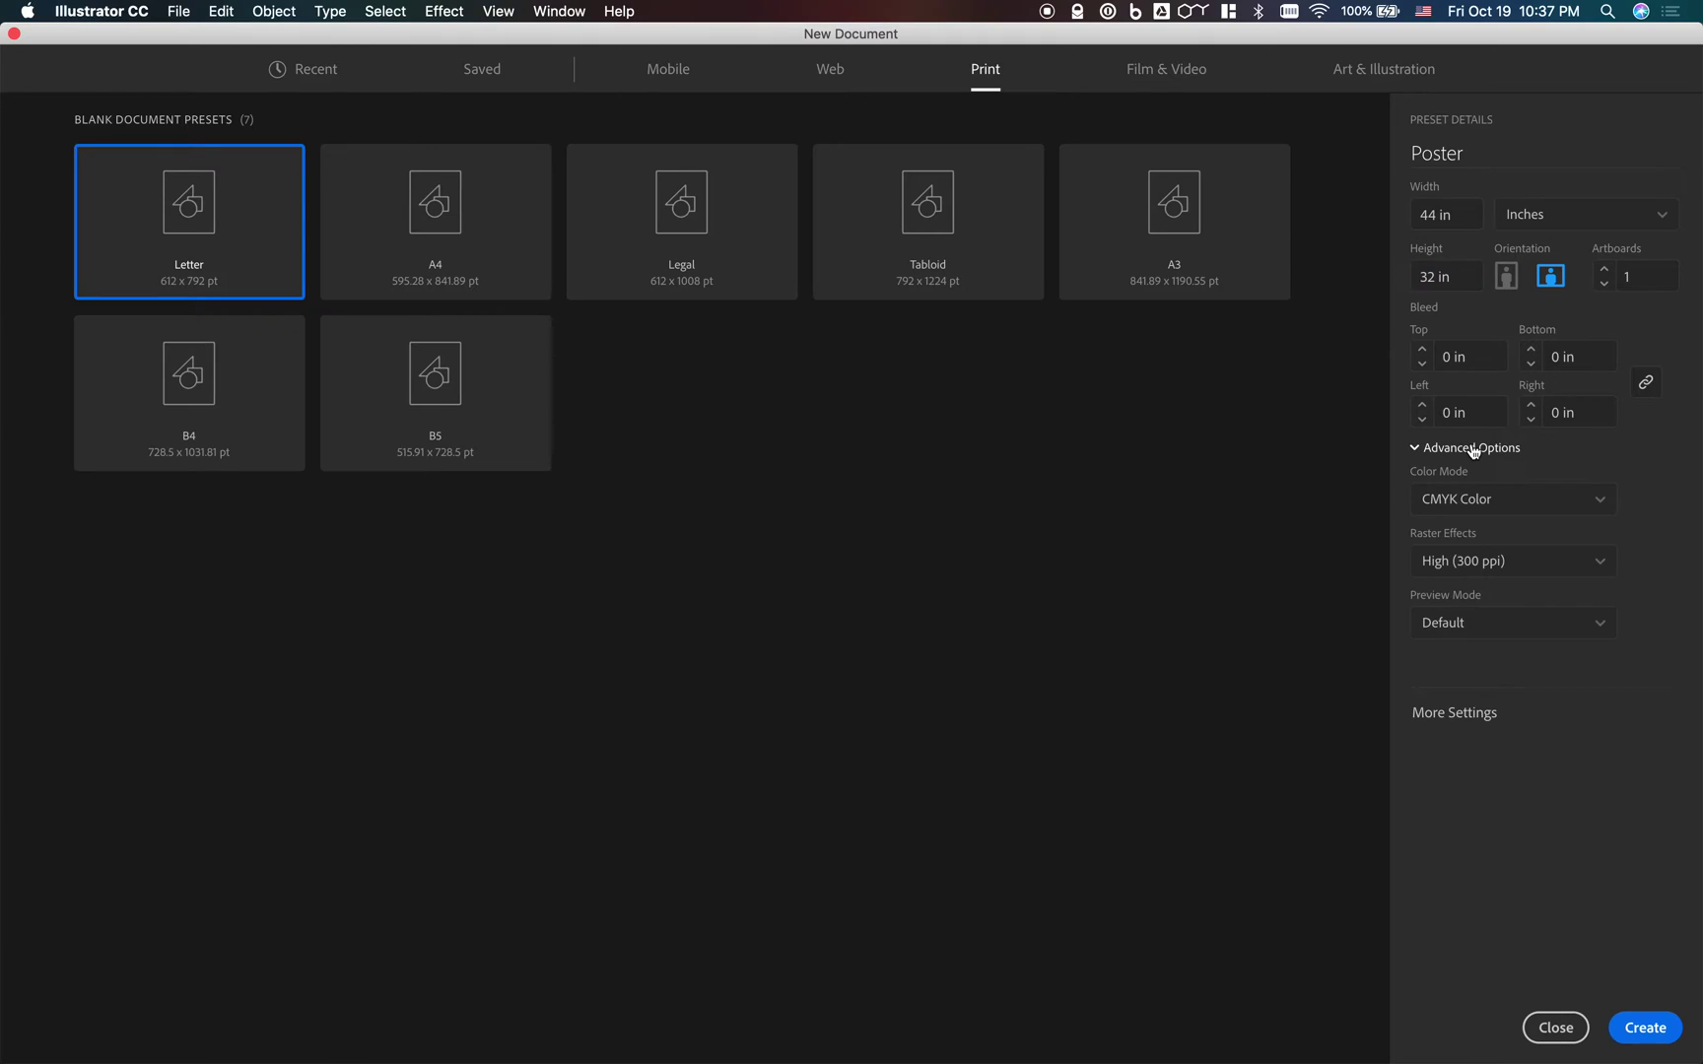
{"action": "left_click", "coordinate": [1456, 502]}
{"action": "left_click", "coordinate": [1456, 540]}
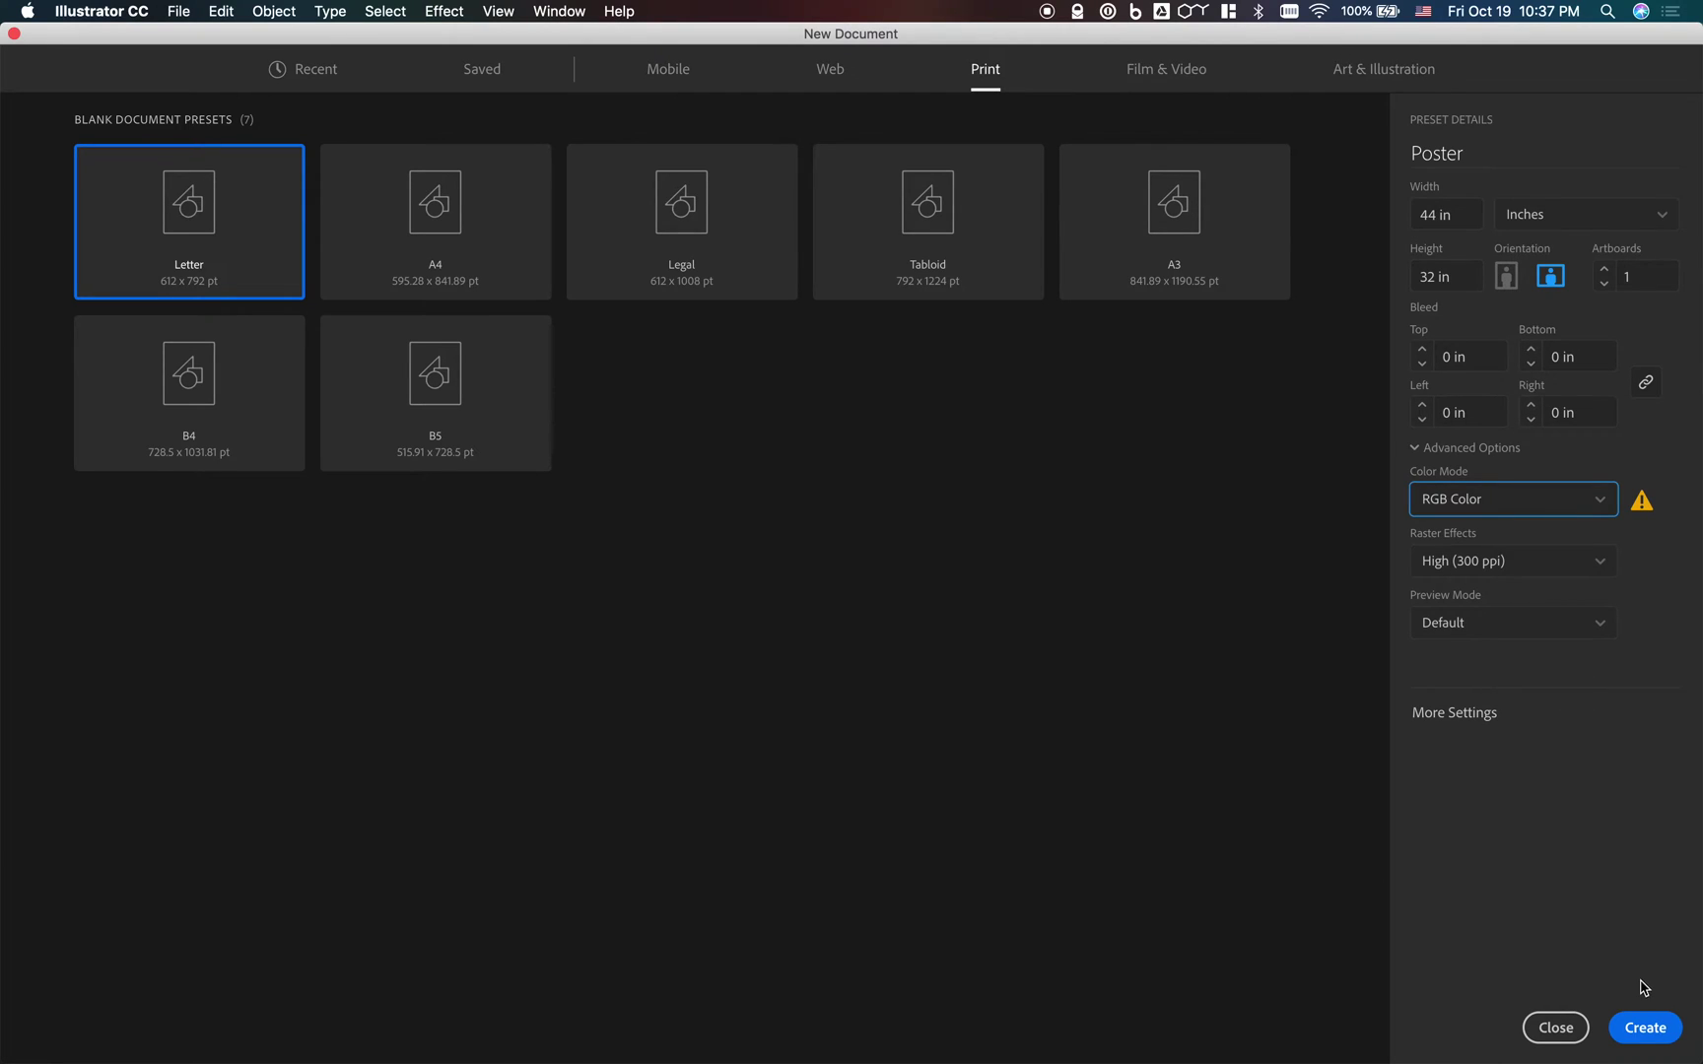
{"action": "left_click", "coordinate": [1644, 1026]}
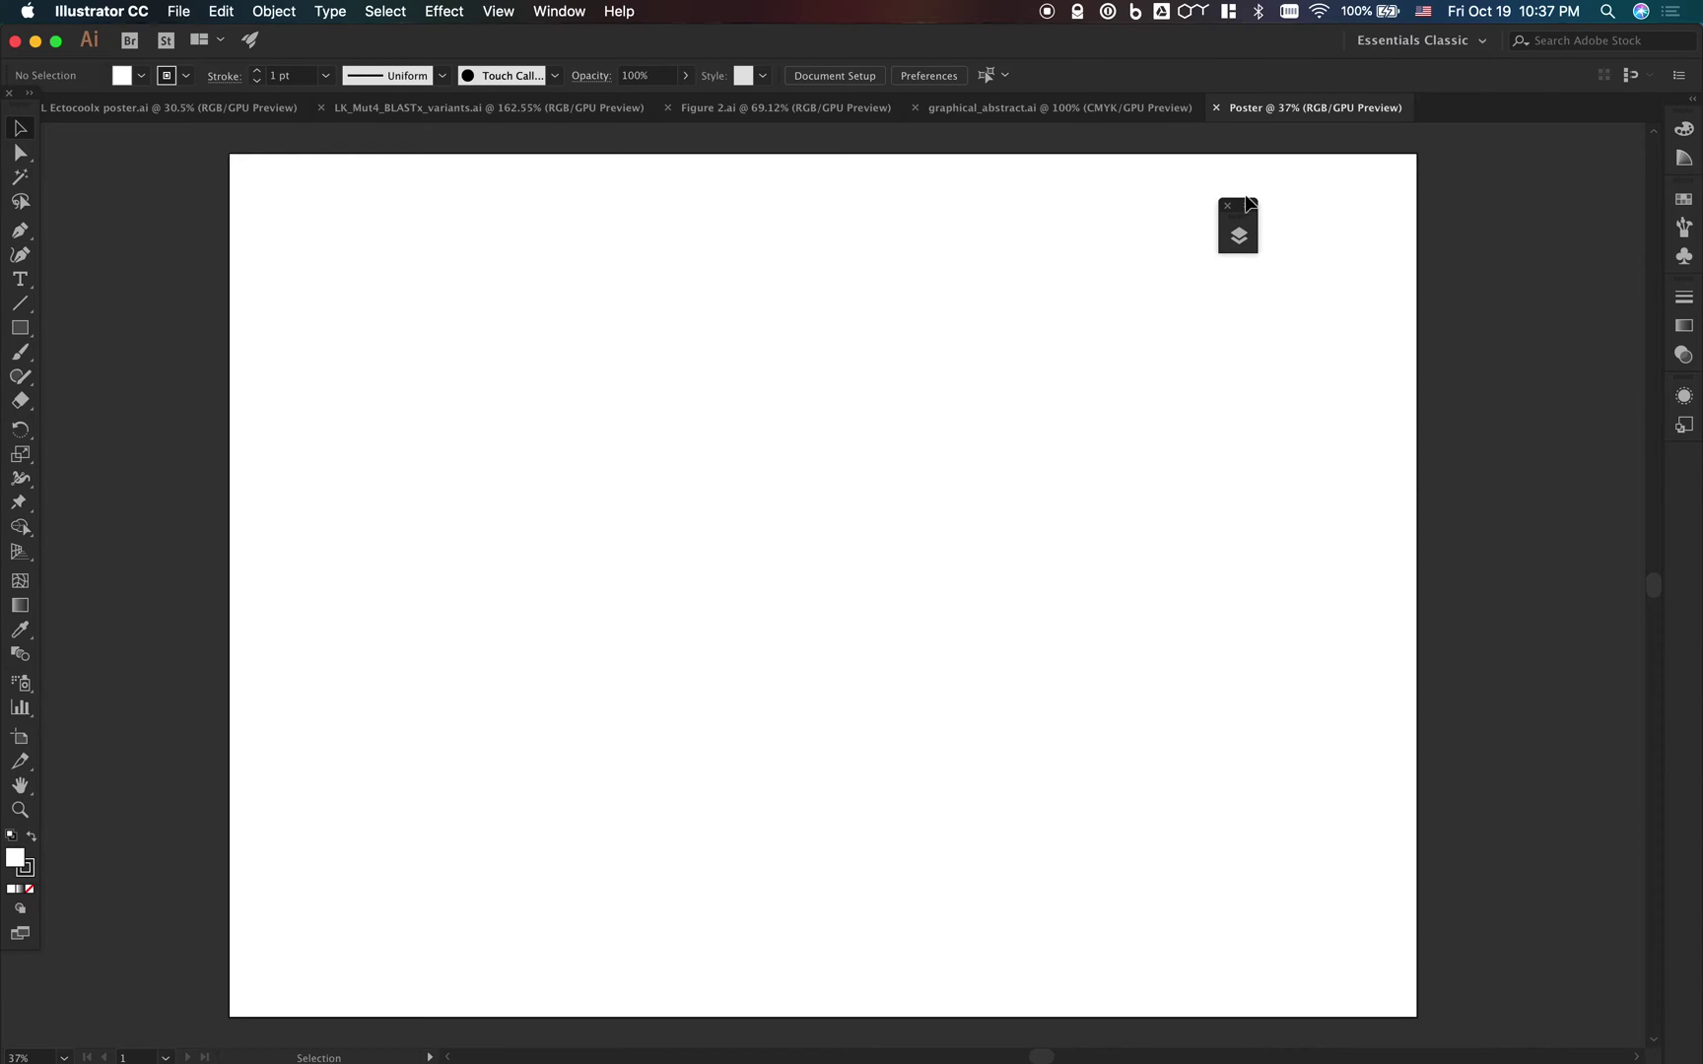
Expand the Layers panel showing Layer 1 and move it off the artboard
{"action": "left_click", "coordinate": [1514, 215]}
{"action": "left_click", "coordinate": [1241, 207]}
{"action": "left_click", "coordinate": [1425, 216]}
{"action": "left_click", "coordinate": [1238, 237]}
{"action": "left_click_drag", "start_coordinate": [1143, 216], "coordinate": [1546, 170]}
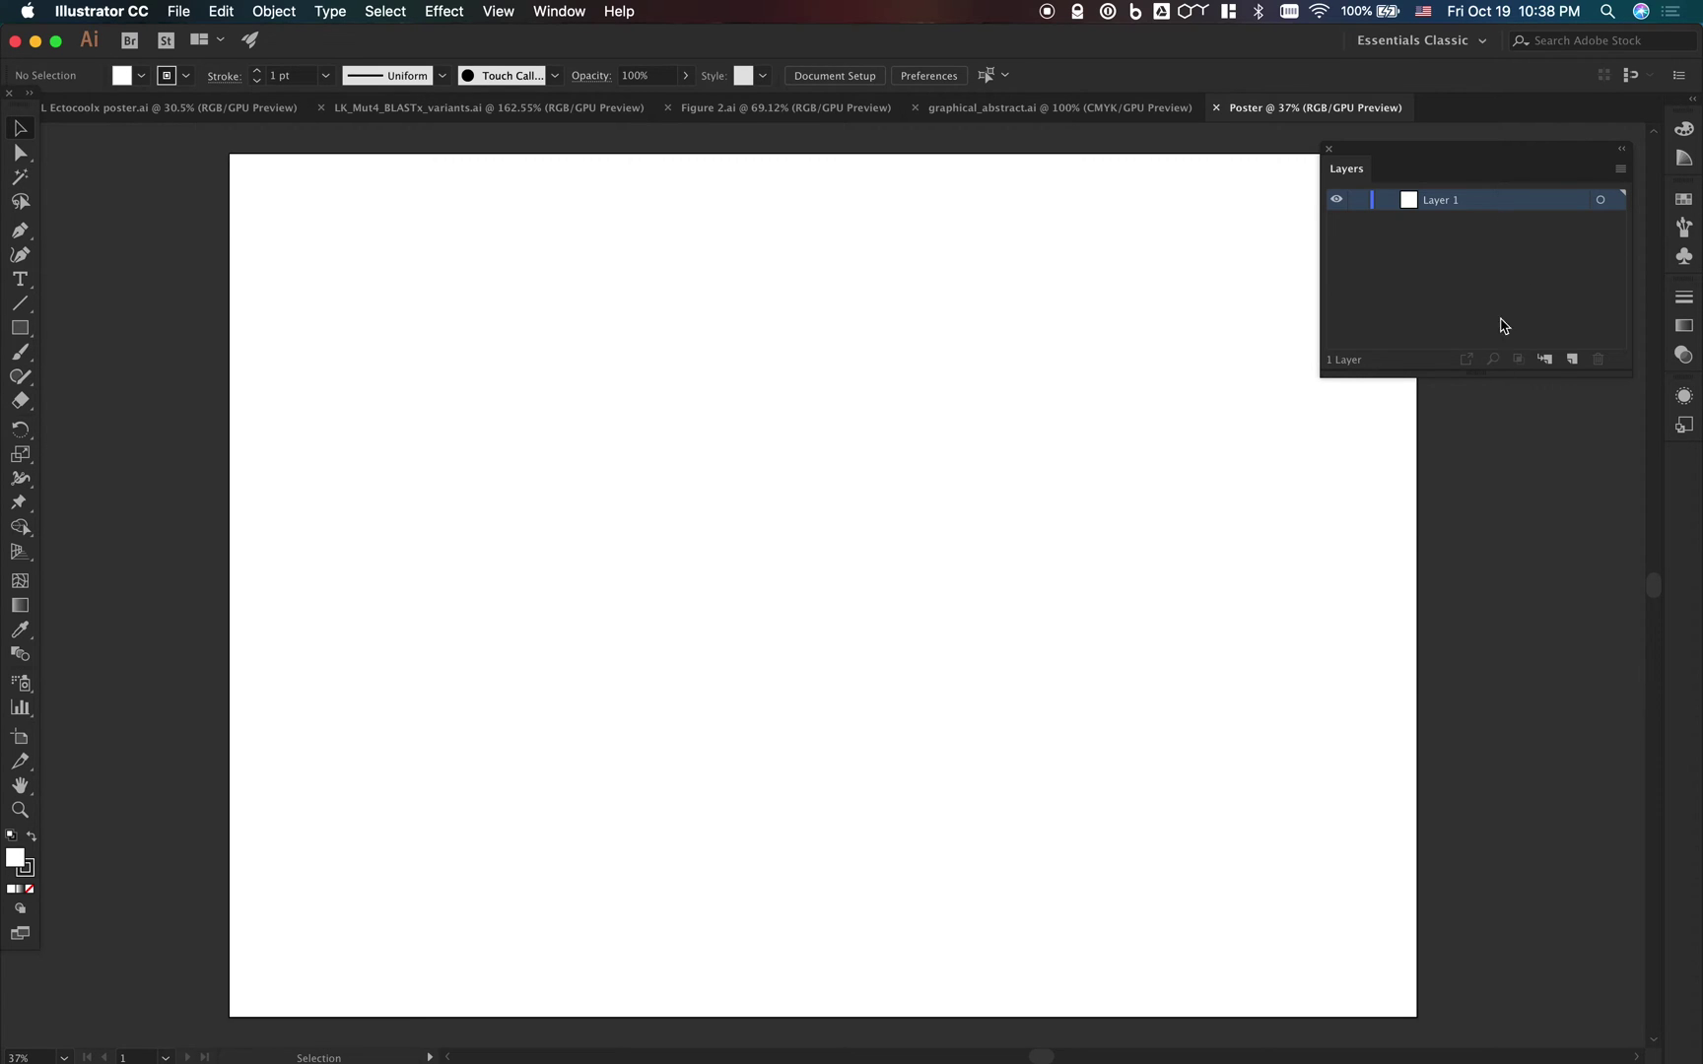
Add a second layer and name the layers 'Top layer' and 'Bottom layer'
{"action": "left_click", "coordinate": [1572, 359]}
{"action": "double_click", "coordinate": [1453, 211]}
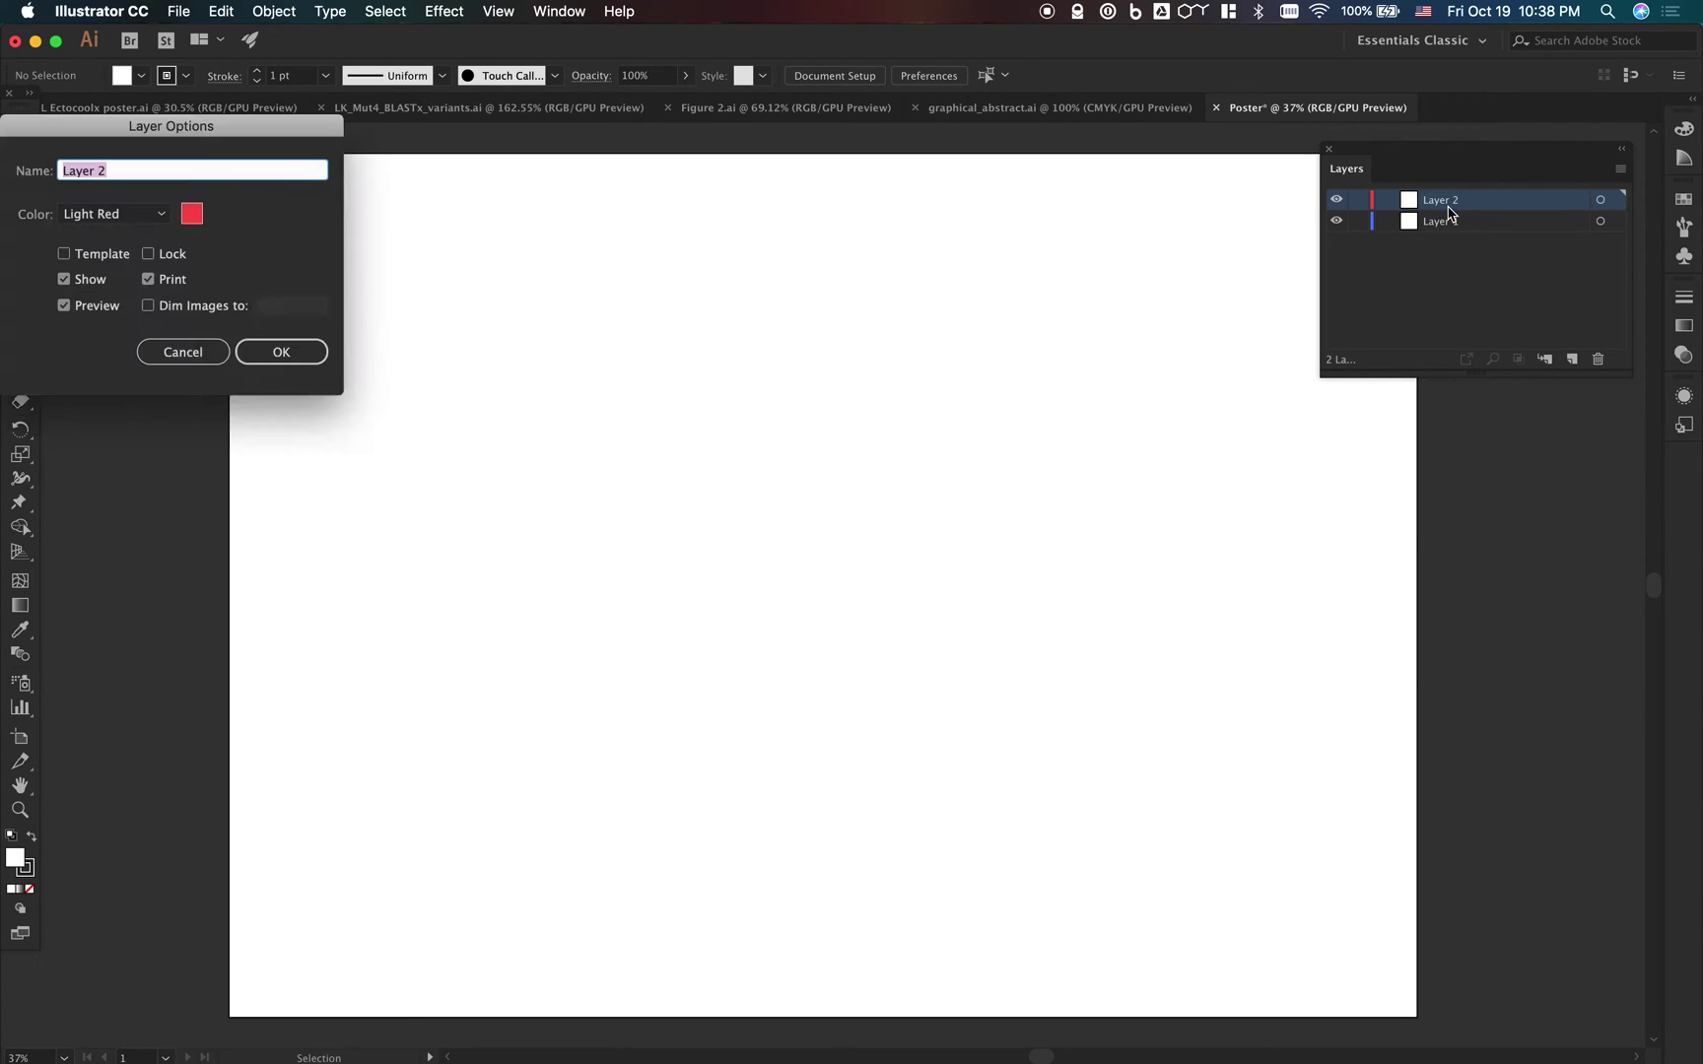
{"action": "type", "text": "Top layers"}
{"action": "key", "text": "BackSpace"}
{"action": "key", "text": "BackSpace"}
{"action": "key", "text": "BackSpace"}
{"action": "key", "text": "BackSpace"}
{"action": "type", "text": "yer"}
{"action": "left_click", "coordinate": [295, 356]}
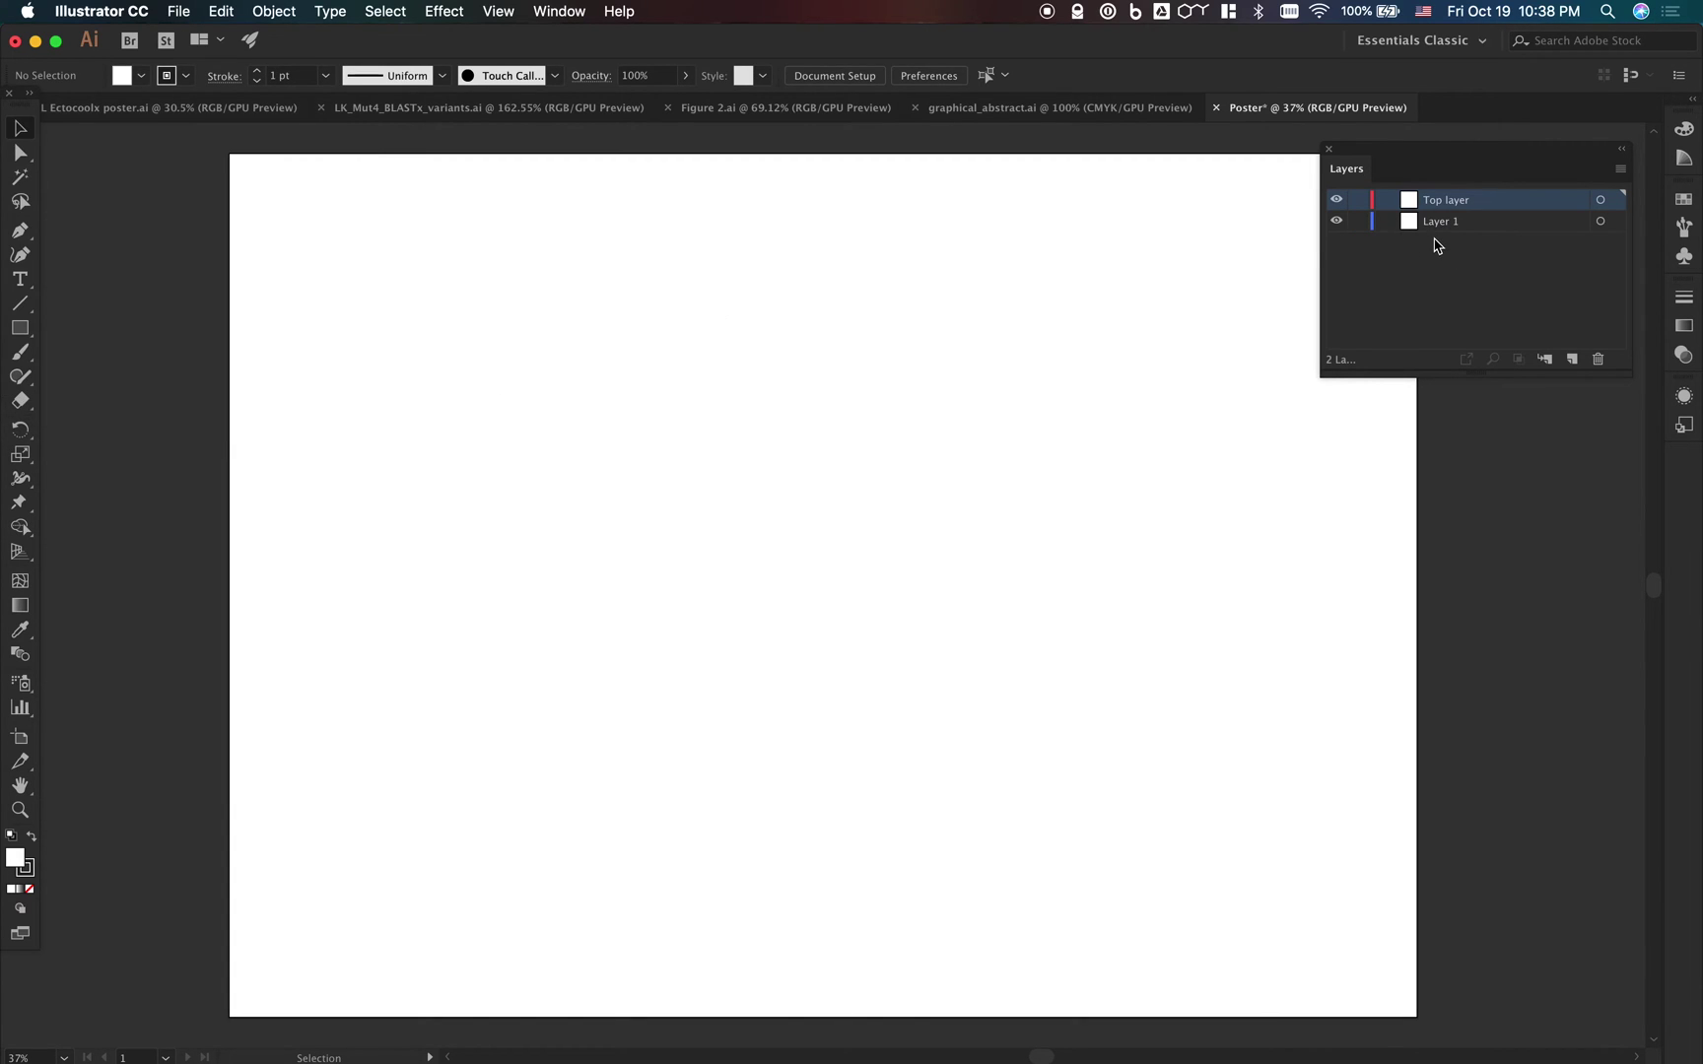
{"action": "double_click", "coordinate": [1437, 223]}
{"action": "type", "text": "Bo"}
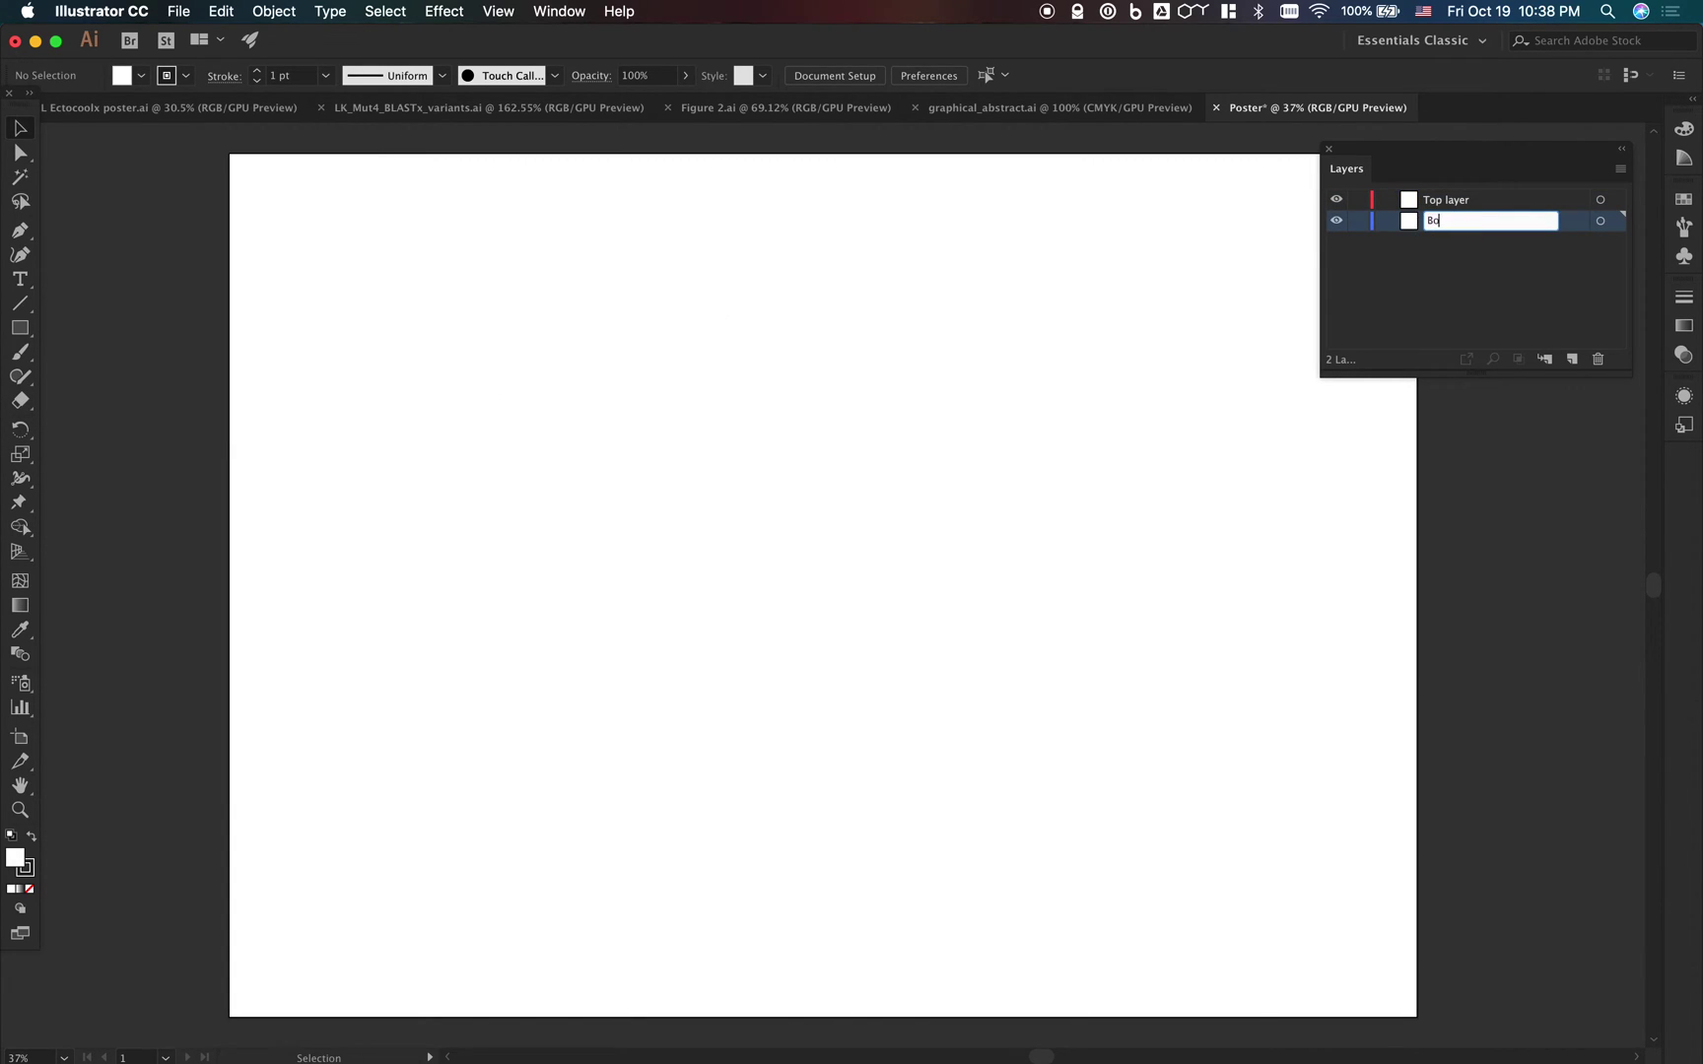
{"action": "type", "text": "ttom layer"}
{"action": "key", "text": "Return"}
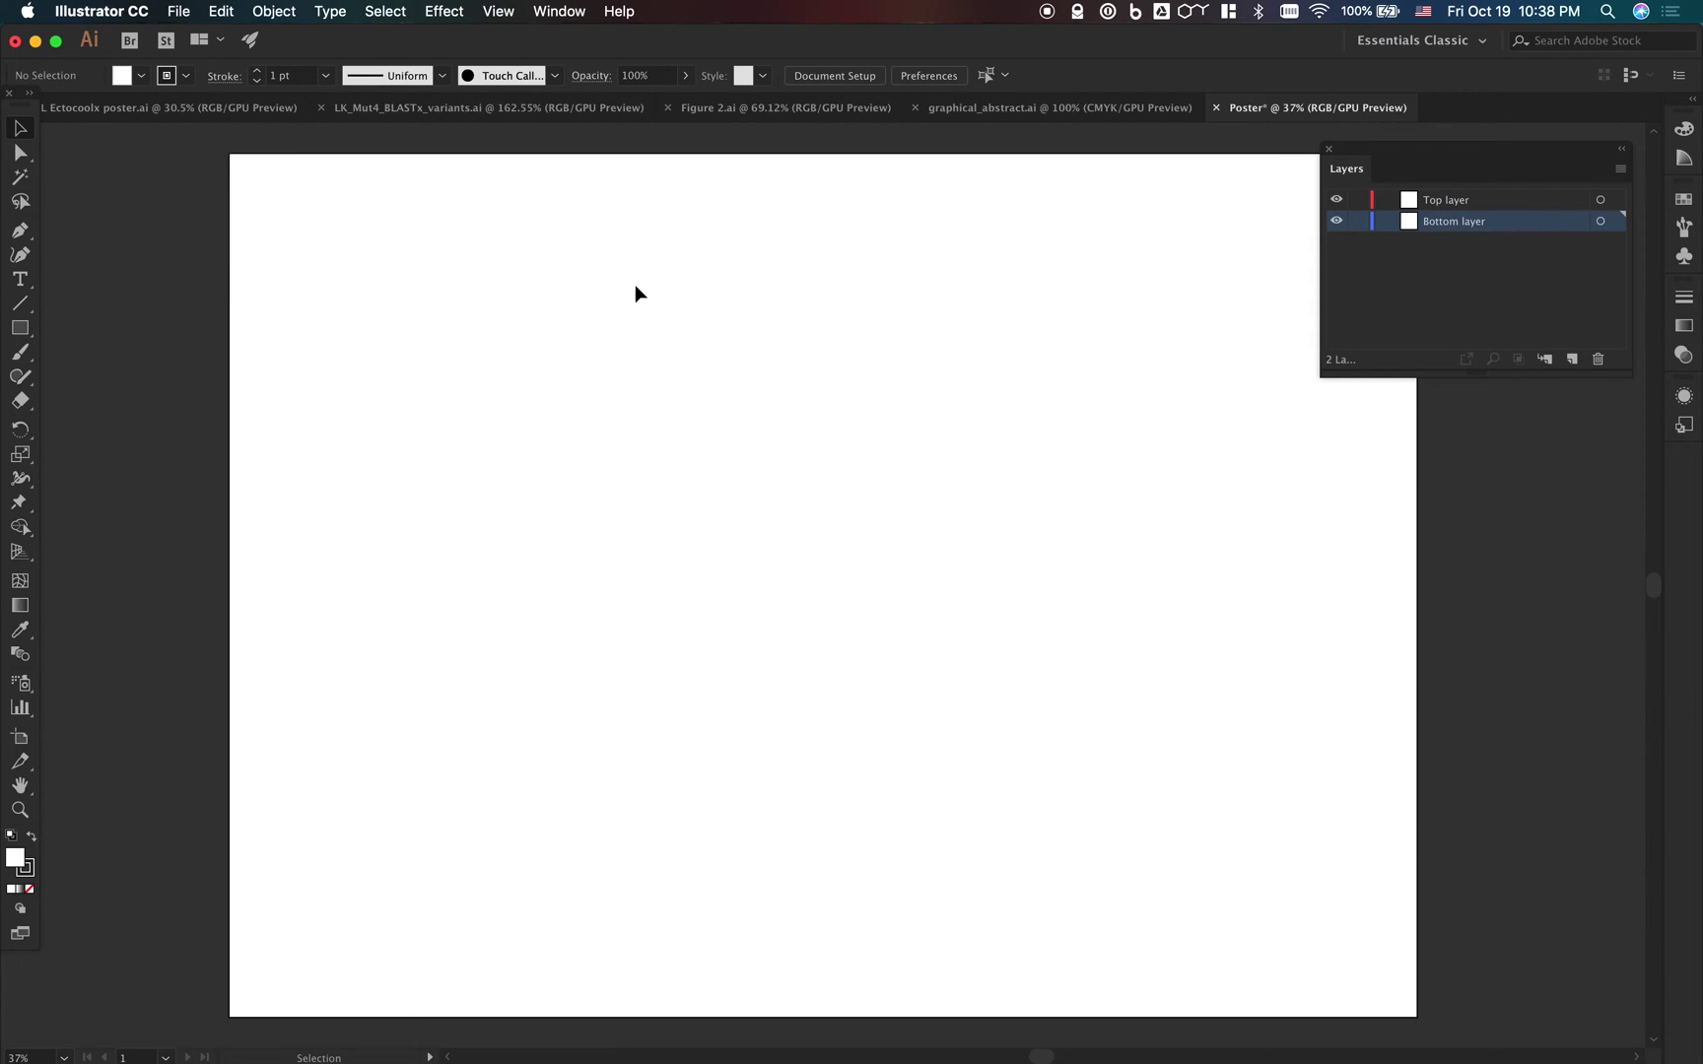
Draw a green-filled rectangle in the artboard's upper left on Bottom layer
{"action": "left_click", "coordinate": [19, 327]}
{"action": "left_click_drag", "start_coordinate": [347, 269], "coordinate": [833, 574]}
{"action": "left_click", "coordinate": [141, 74]}
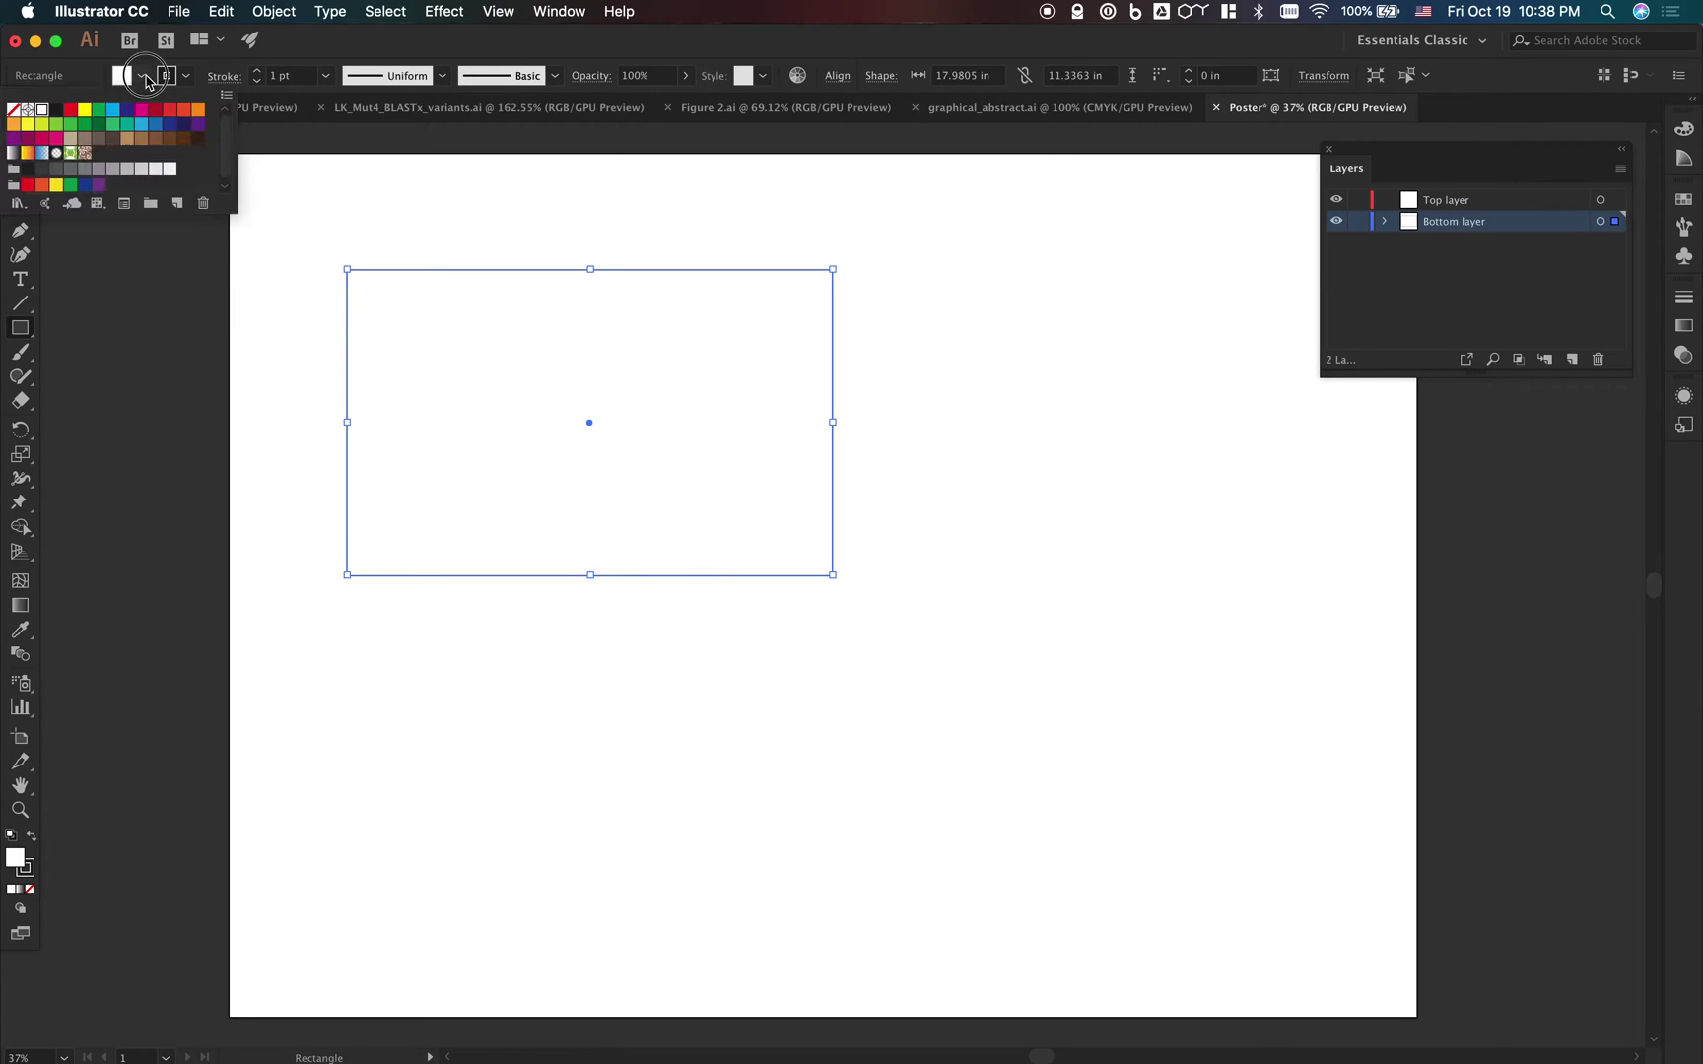
{"action": "left_click", "coordinate": [128, 93]}
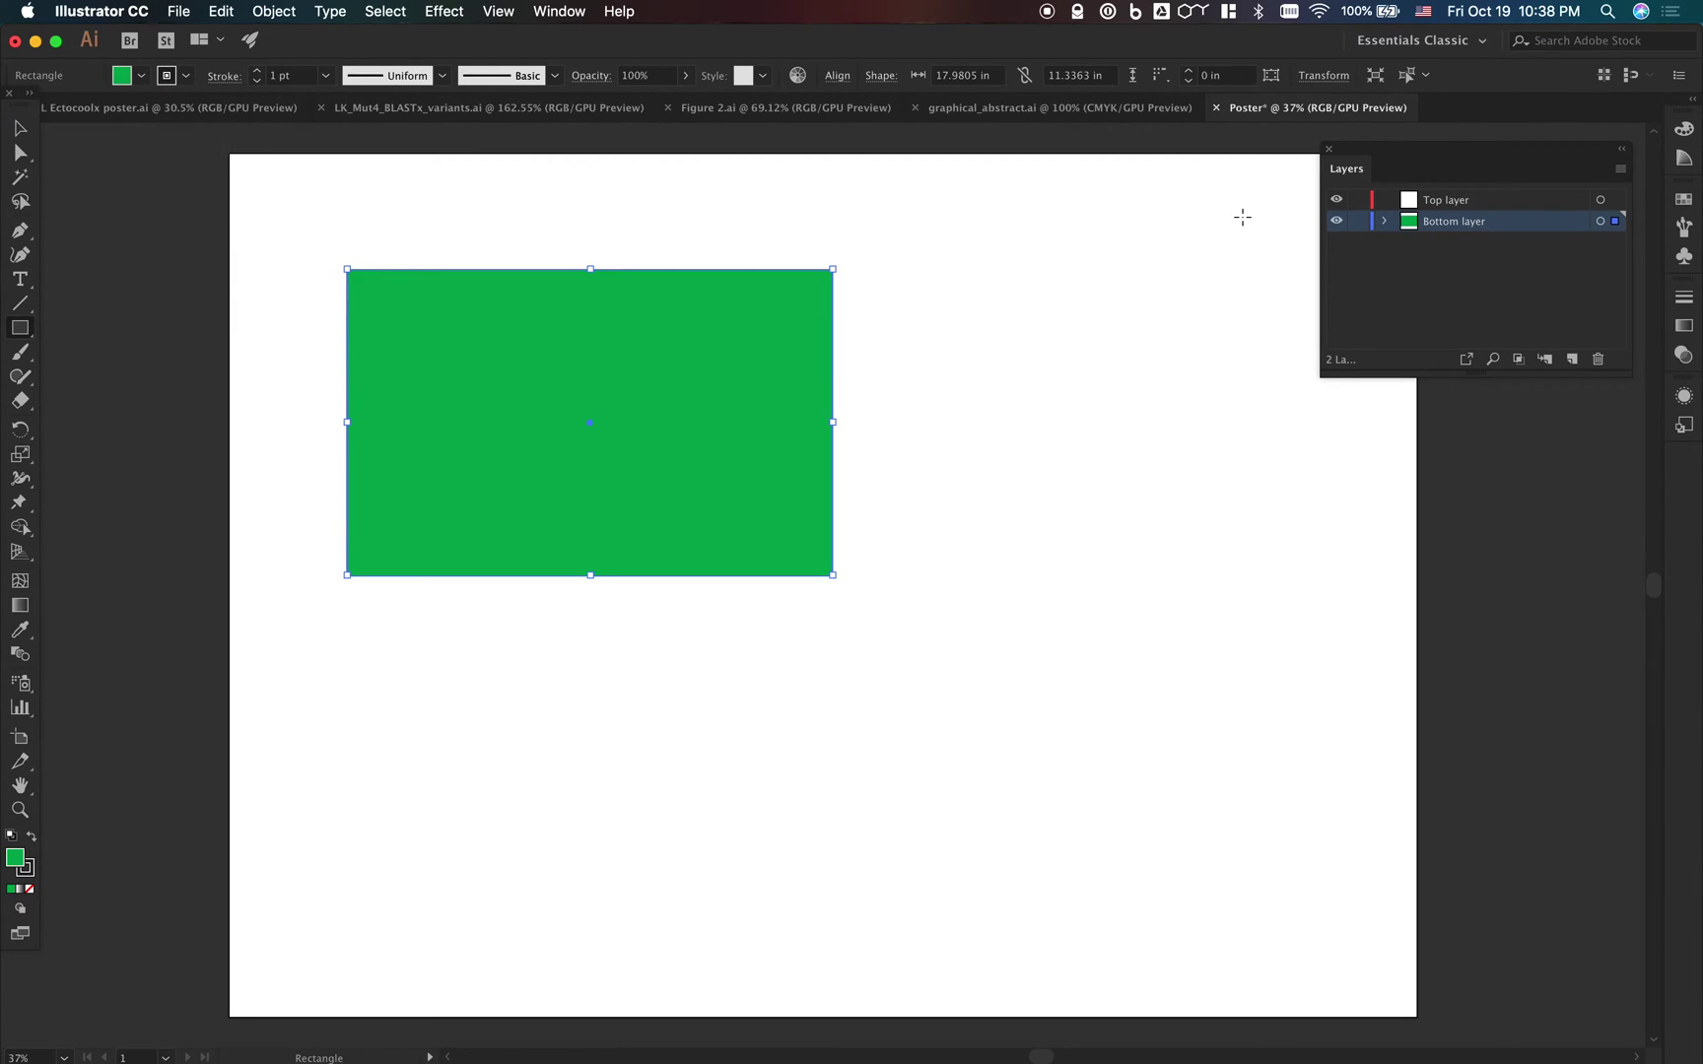
On Top layer, draw a blue-filled rectangle overlapping the green one
{"action": "left_click", "coordinate": [1447, 202]}
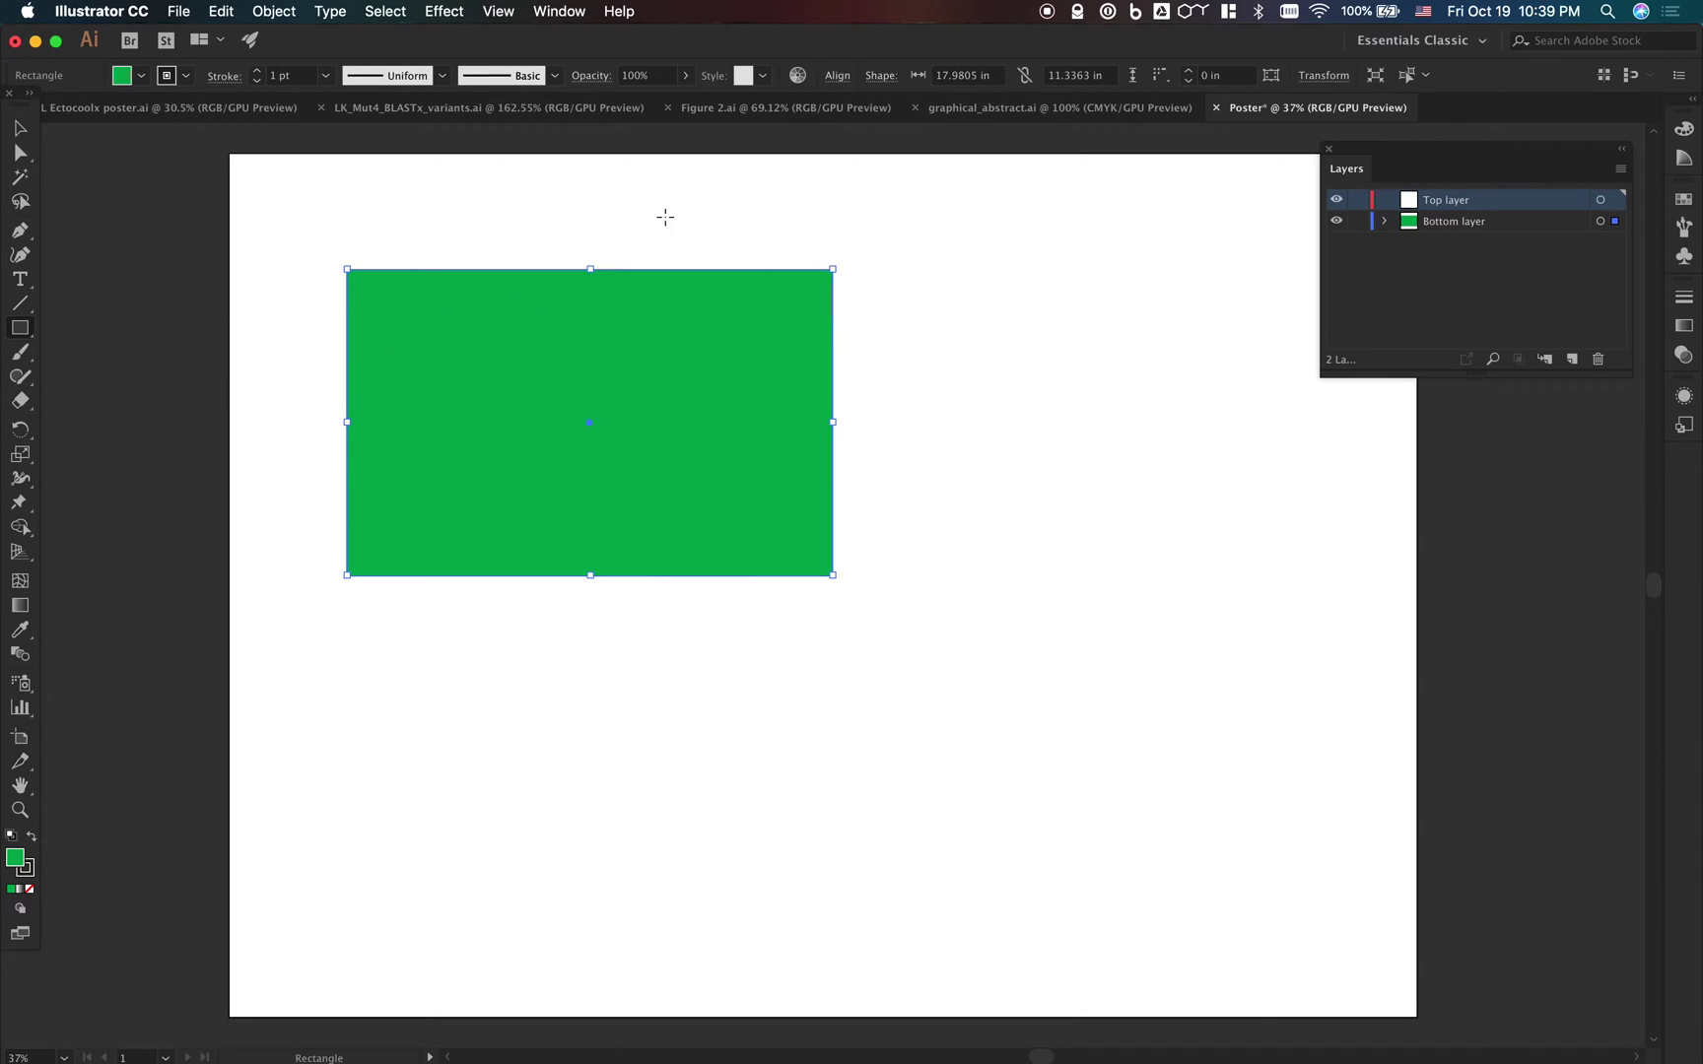
{"action": "mouse_move", "coordinate": [668, 214]}
{"action": "left_mouse_down"}
{"action": "mouse_move", "coordinate": [957, 376]}
{"action": "mouse_move", "coordinate": [1014, 388]}
{"action": "left_mouse_up"}
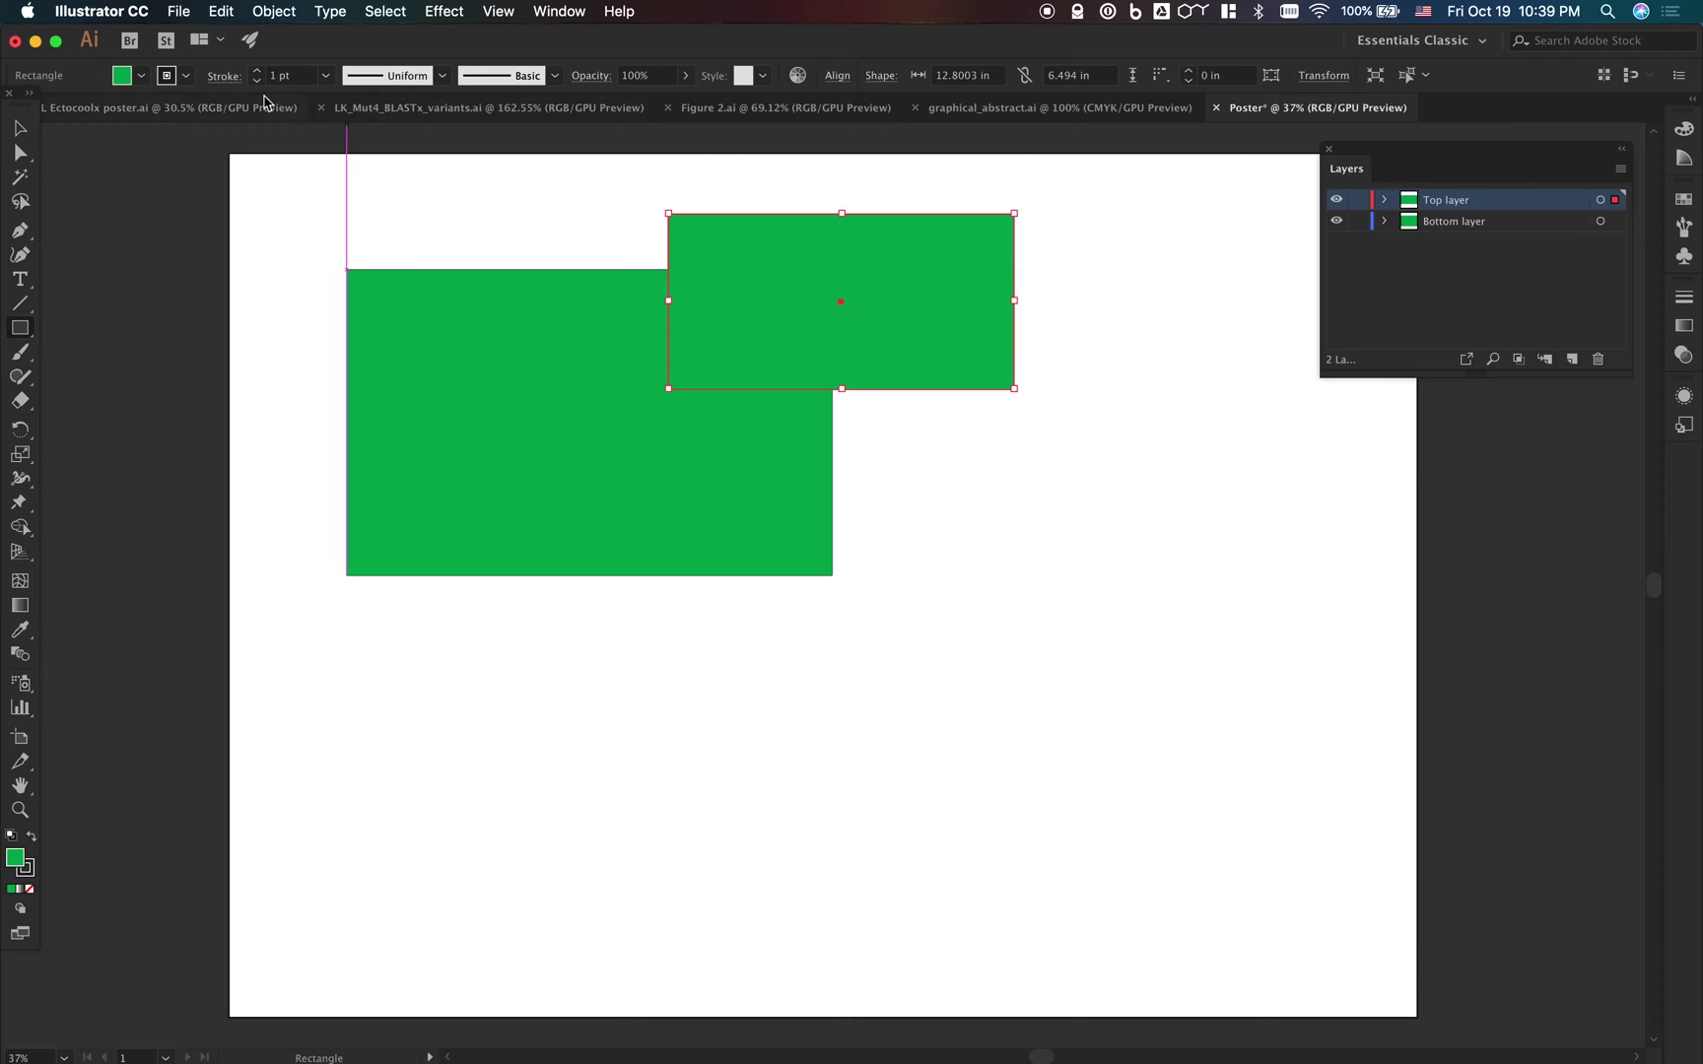
{"action": "left_click", "coordinate": [141, 75]}
{"action": "left_click", "coordinate": [113, 110]}
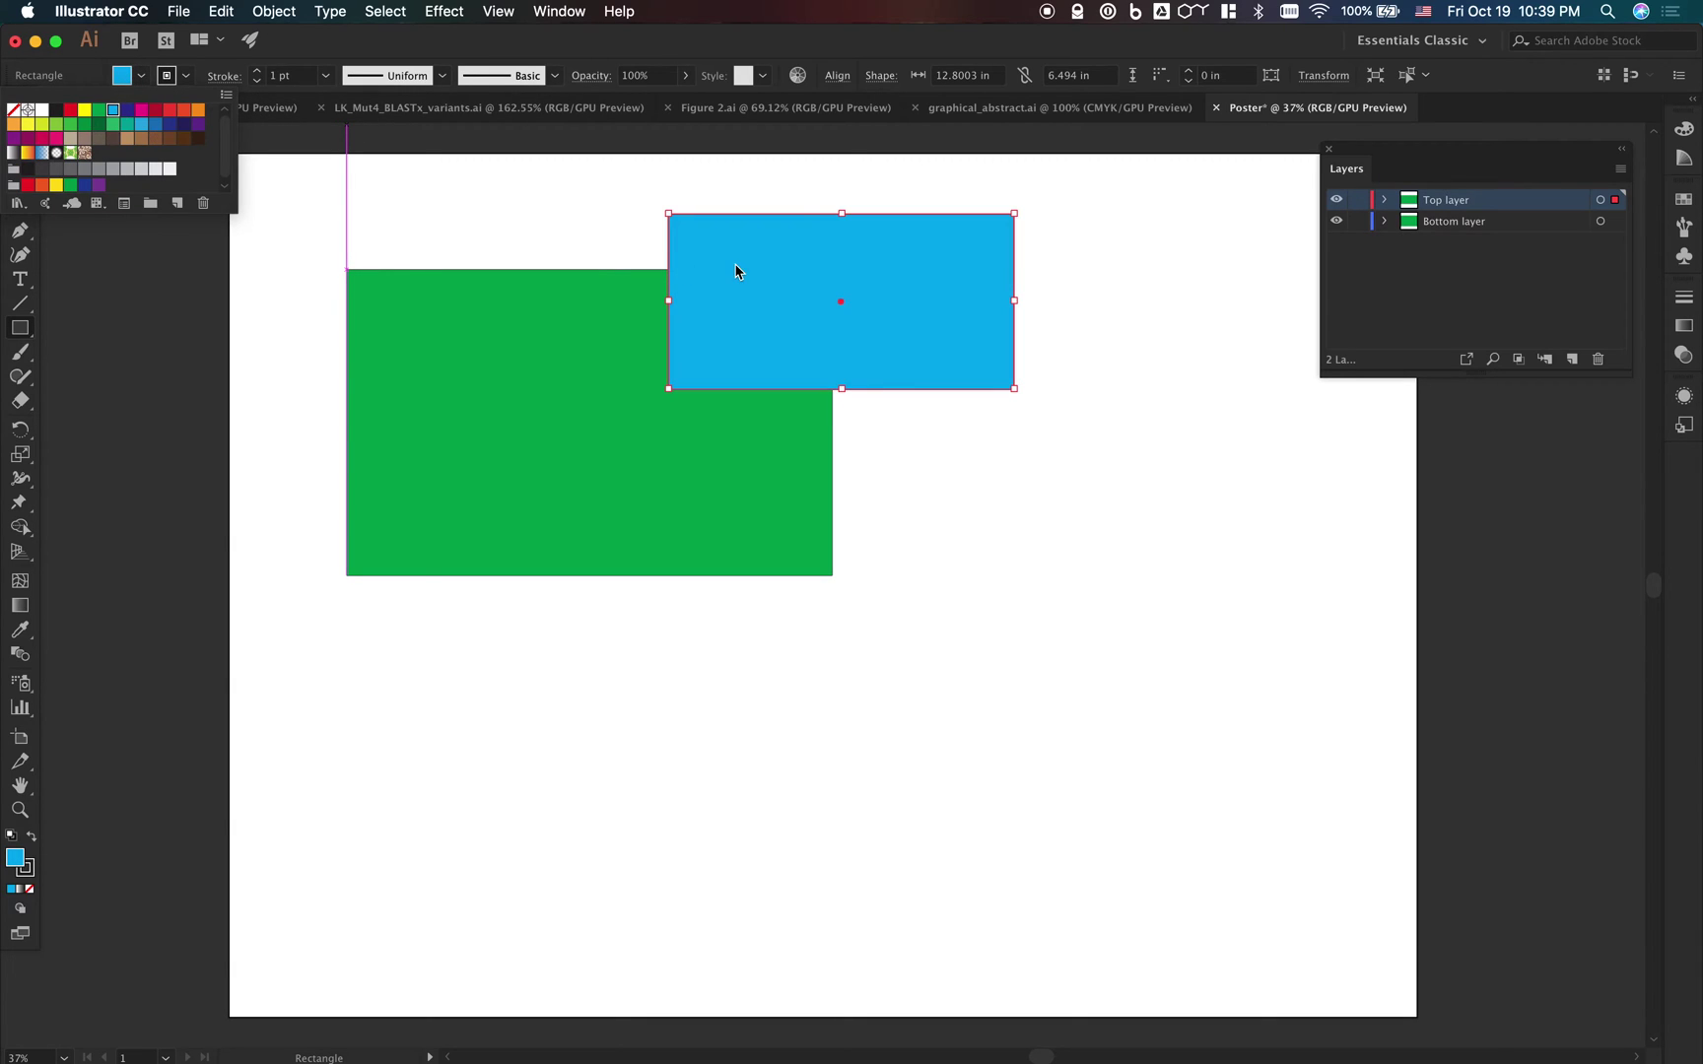
{"action": "left_click", "coordinate": [848, 254]}
{"action": "mouse_move", "coordinate": [769, 318]}
{"action": "left_mouse_down"}
{"action": "mouse_move", "coordinate": [720, 333]}
{"action": "mouse_move", "coordinate": [794, 304]}
{"action": "left_mouse_up"}
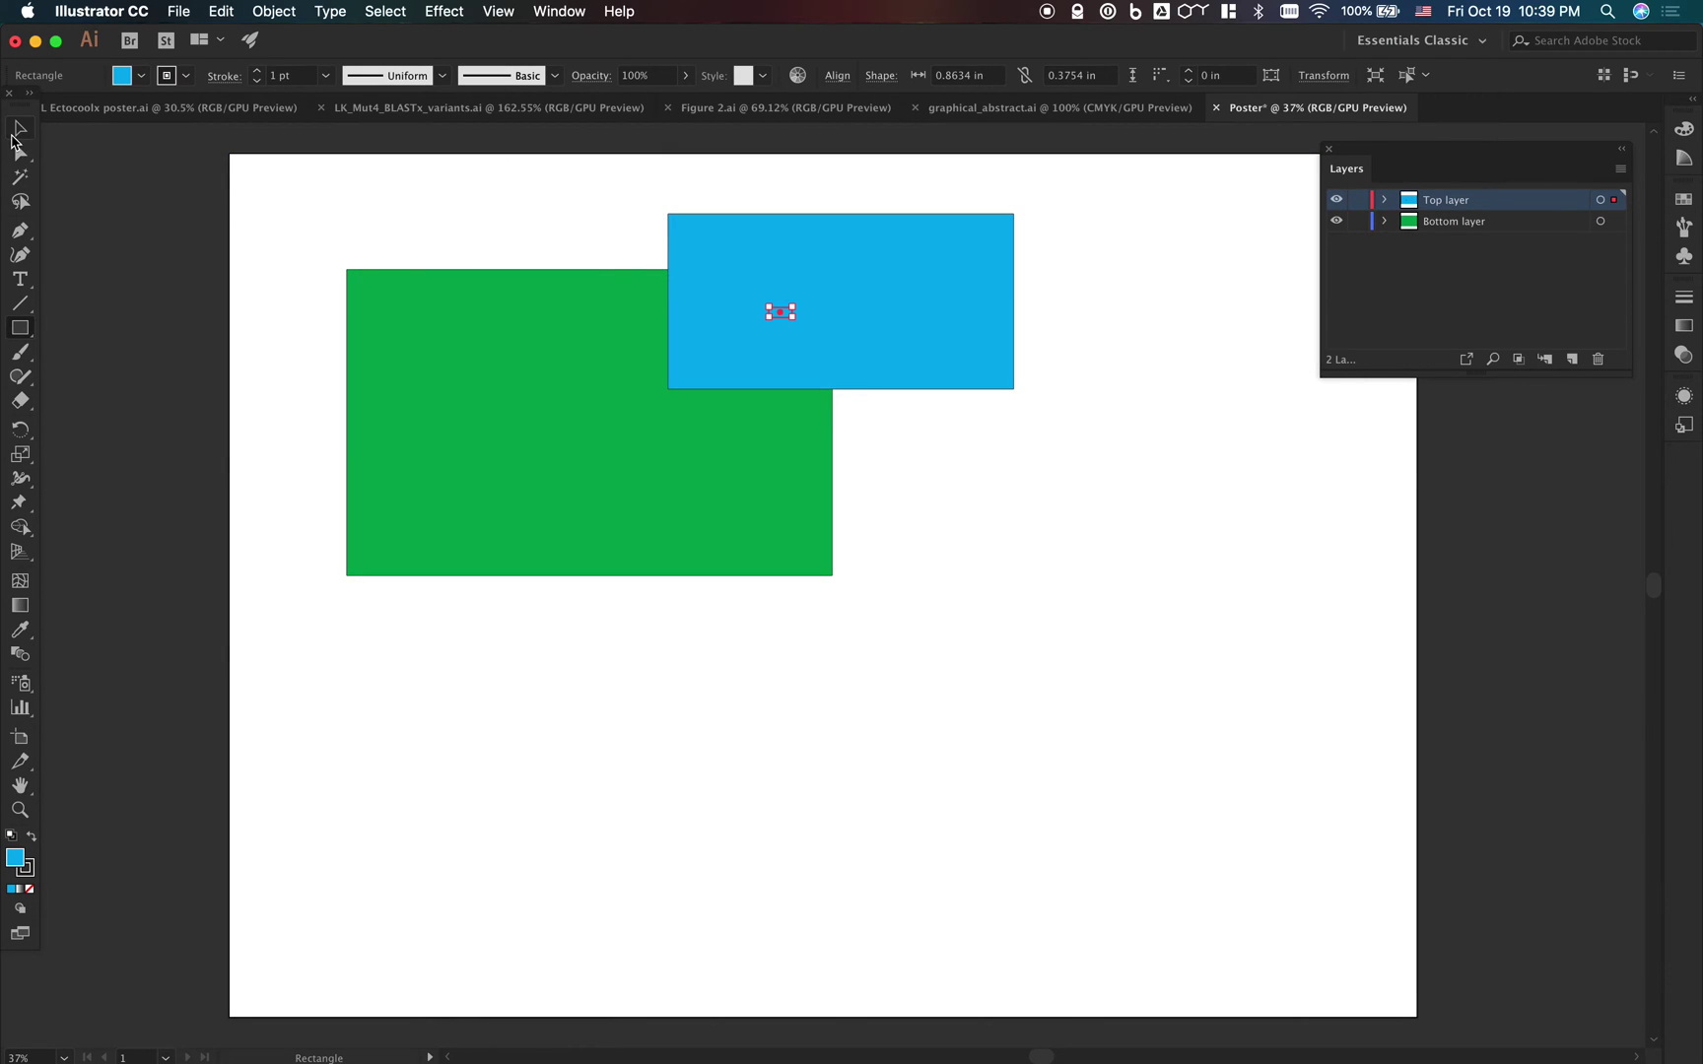
Move the blue rectangle from Top layer into Bottom layer
{"action": "left_click", "coordinate": [20, 128]}
{"action": "key", "text": "super+shift+a"}
{"action": "left_click", "coordinate": [816, 285]}
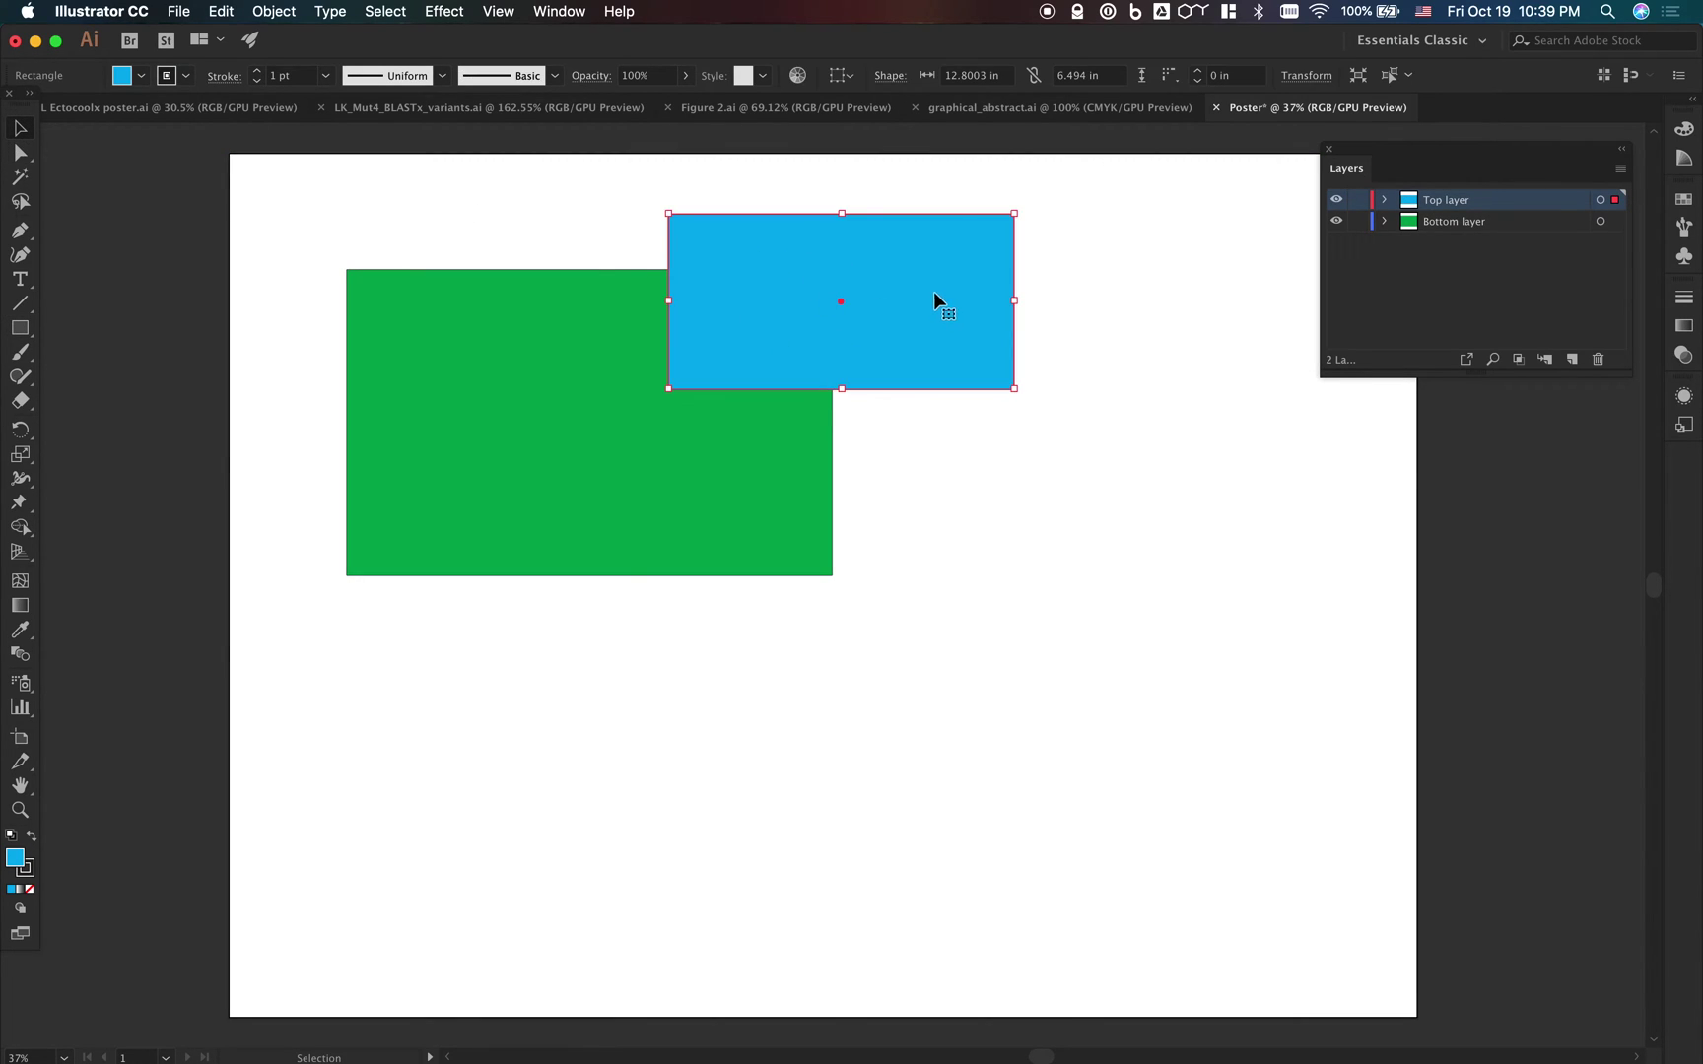
{"action": "left_click", "coordinate": [1378, 201]}
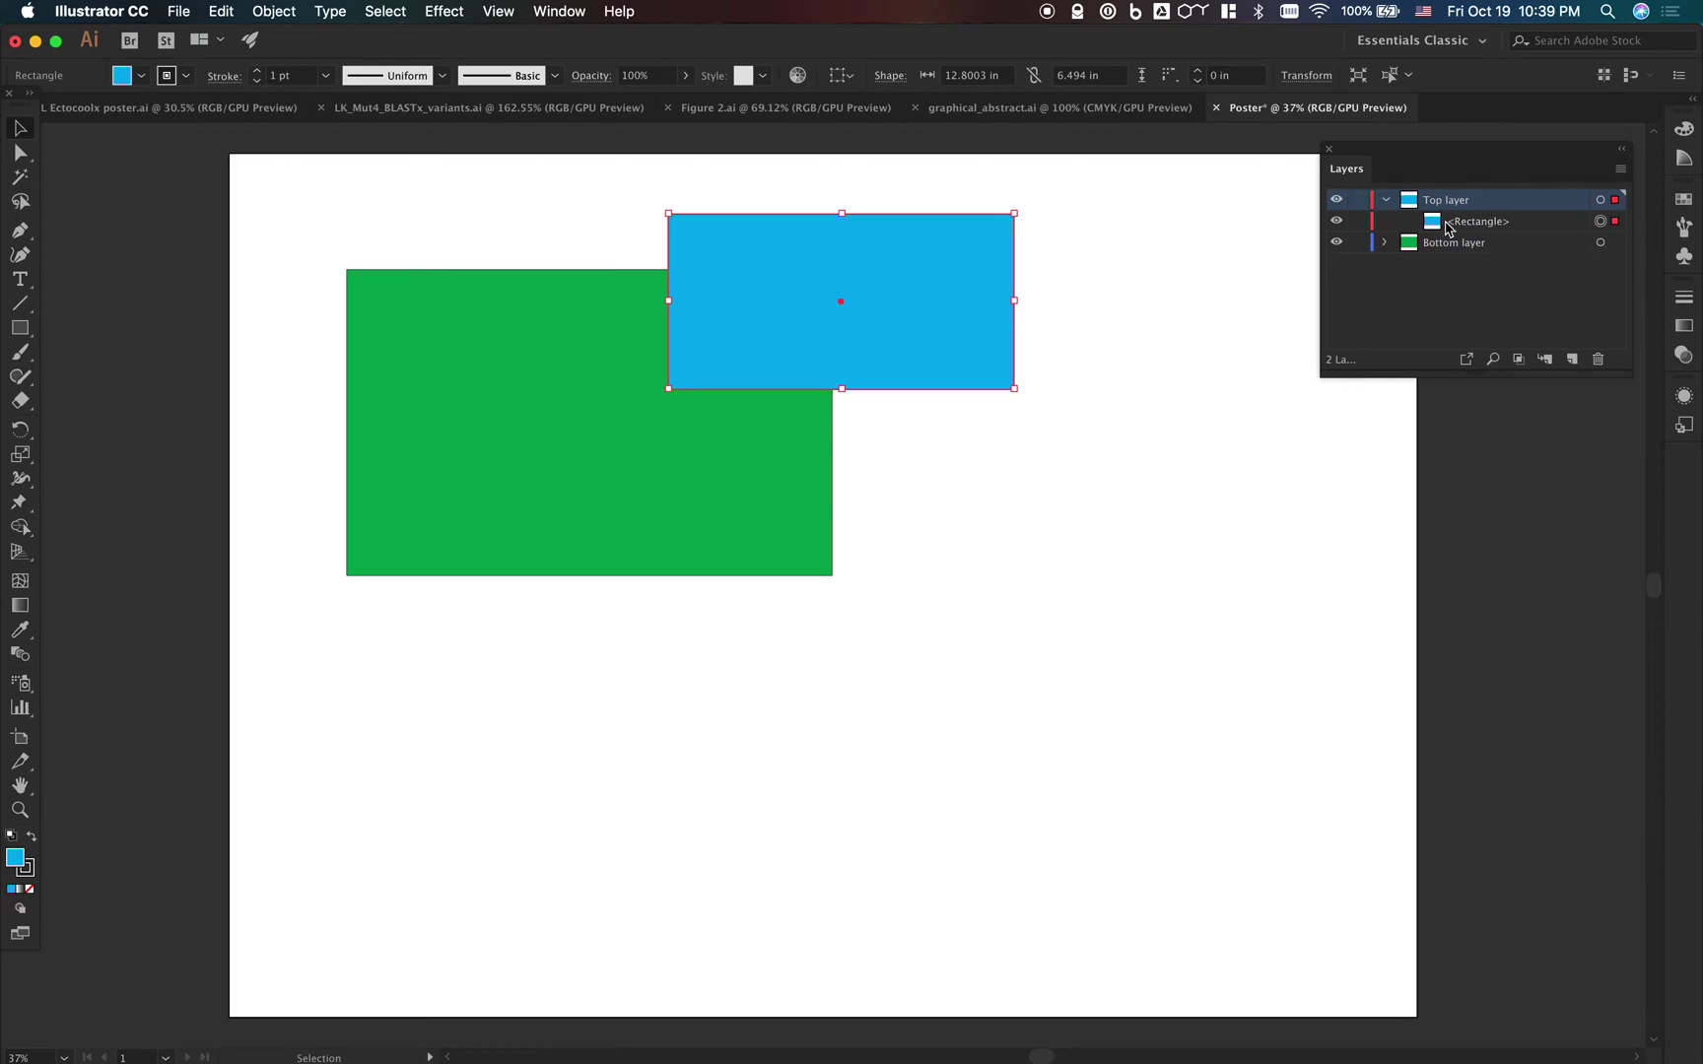
{"action": "left_click", "coordinate": [1475, 225]}
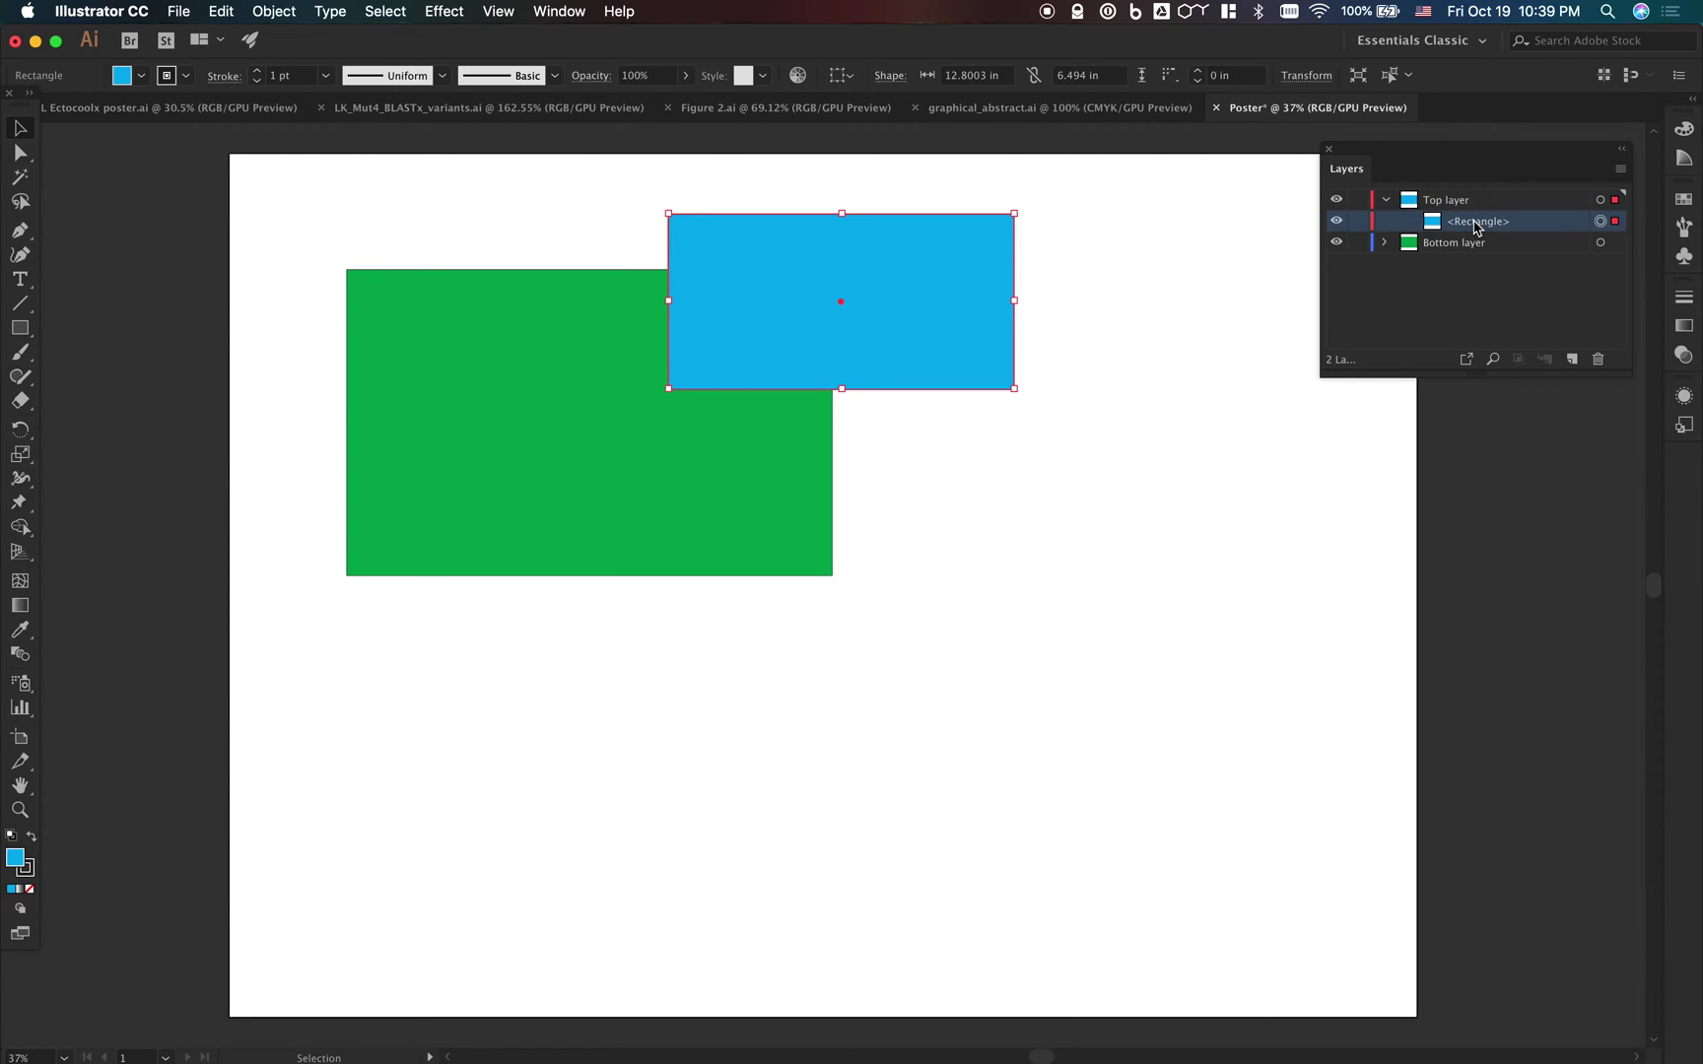
{"action": "left_click_drag", "start_coordinate": [1475, 226], "coordinate": [1477, 244]}
Stack the blue rectangle beneath the green one within Bottom layer
{"action": "left_click", "coordinate": [1387, 223]}
{"action": "left_click", "coordinate": [1490, 246]}
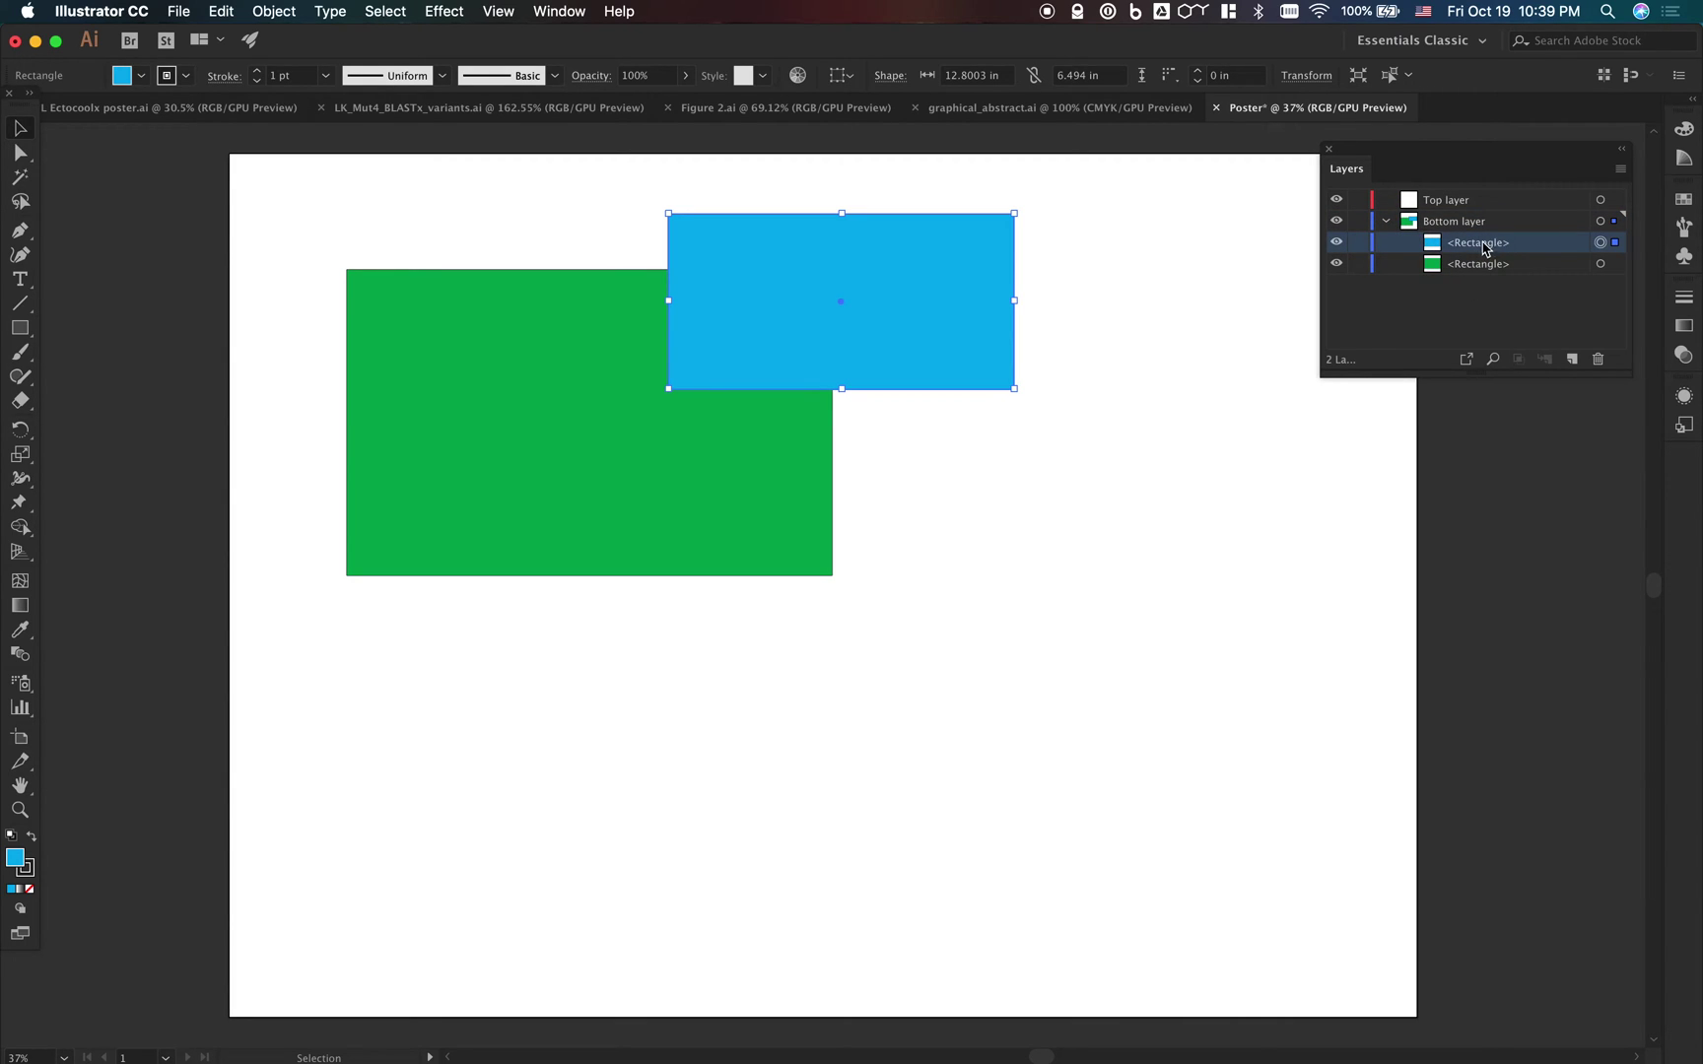
{"action": "left_click_drag", "start_coordinate": [1485, 249], "coordinate": [1456, 274]}
{"action": "left_click", "coordinate": [1095, 410]}
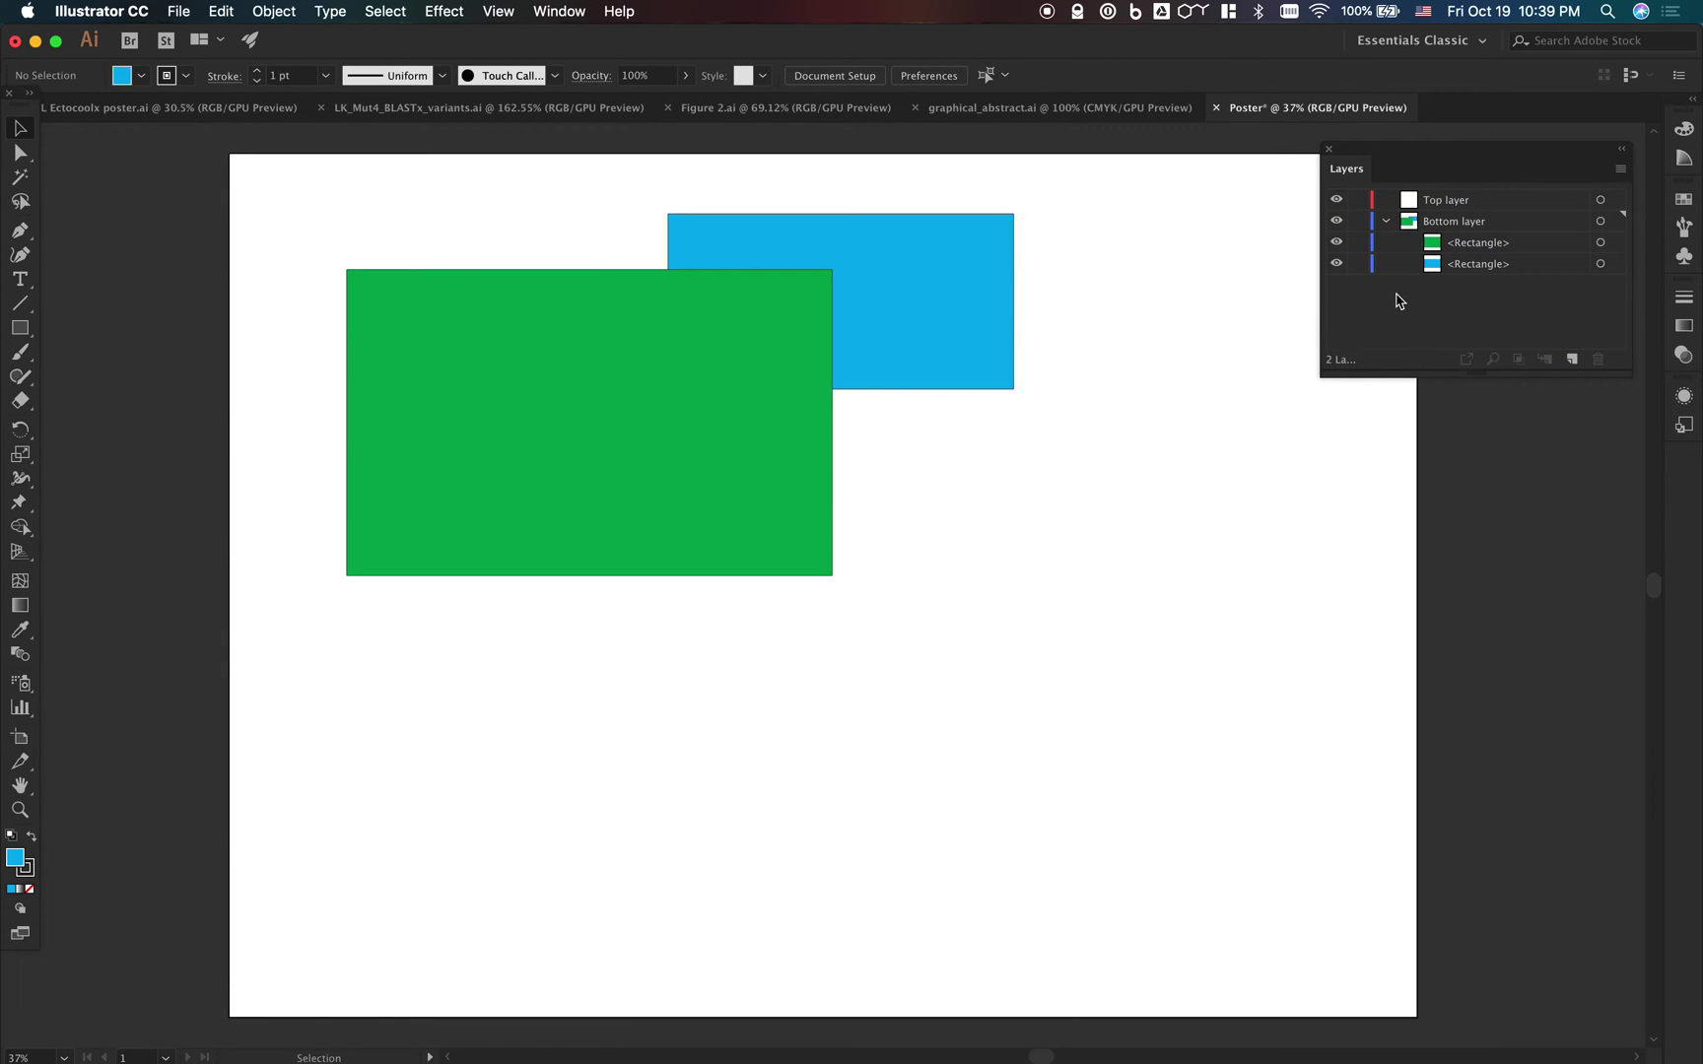
{"action": "left_click", "coordinate": [734, 328]}
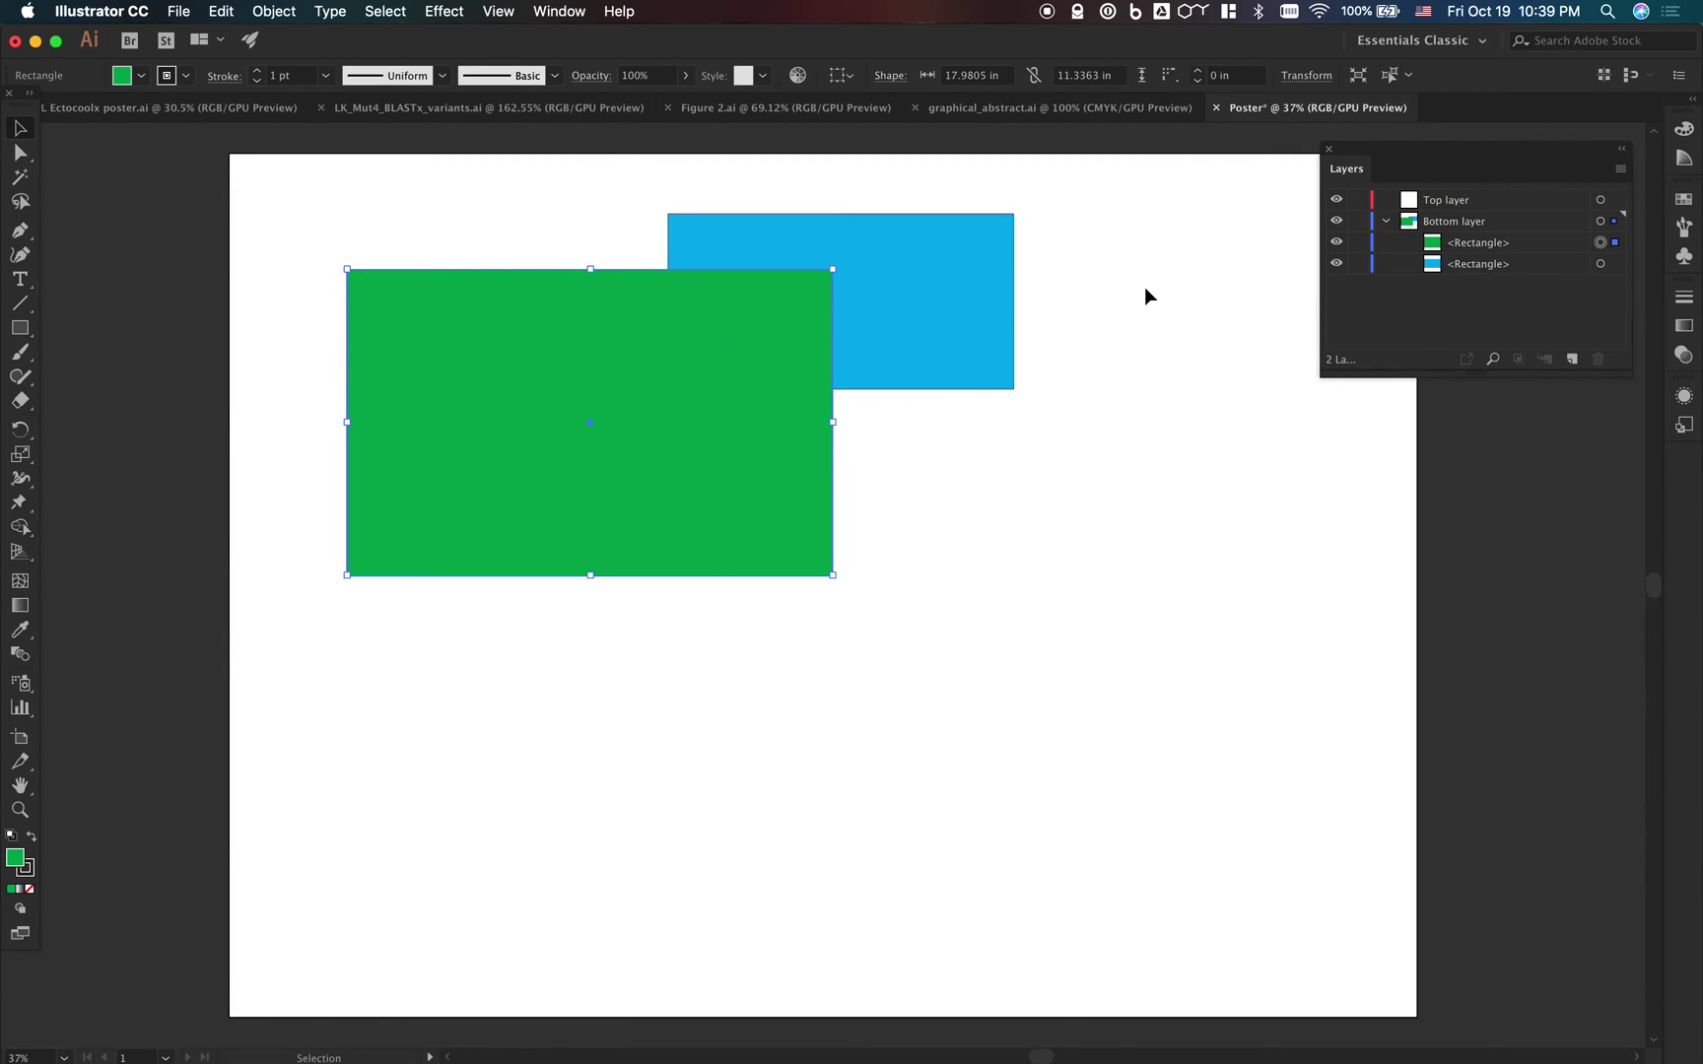
Delete the green and blue rectangles and remove Bottom layer
{"action": "key", "text": "Delete"}
{"action": "left_click", "coordinate": [849, 343]}
{"action": "key", "text": "Delete"}
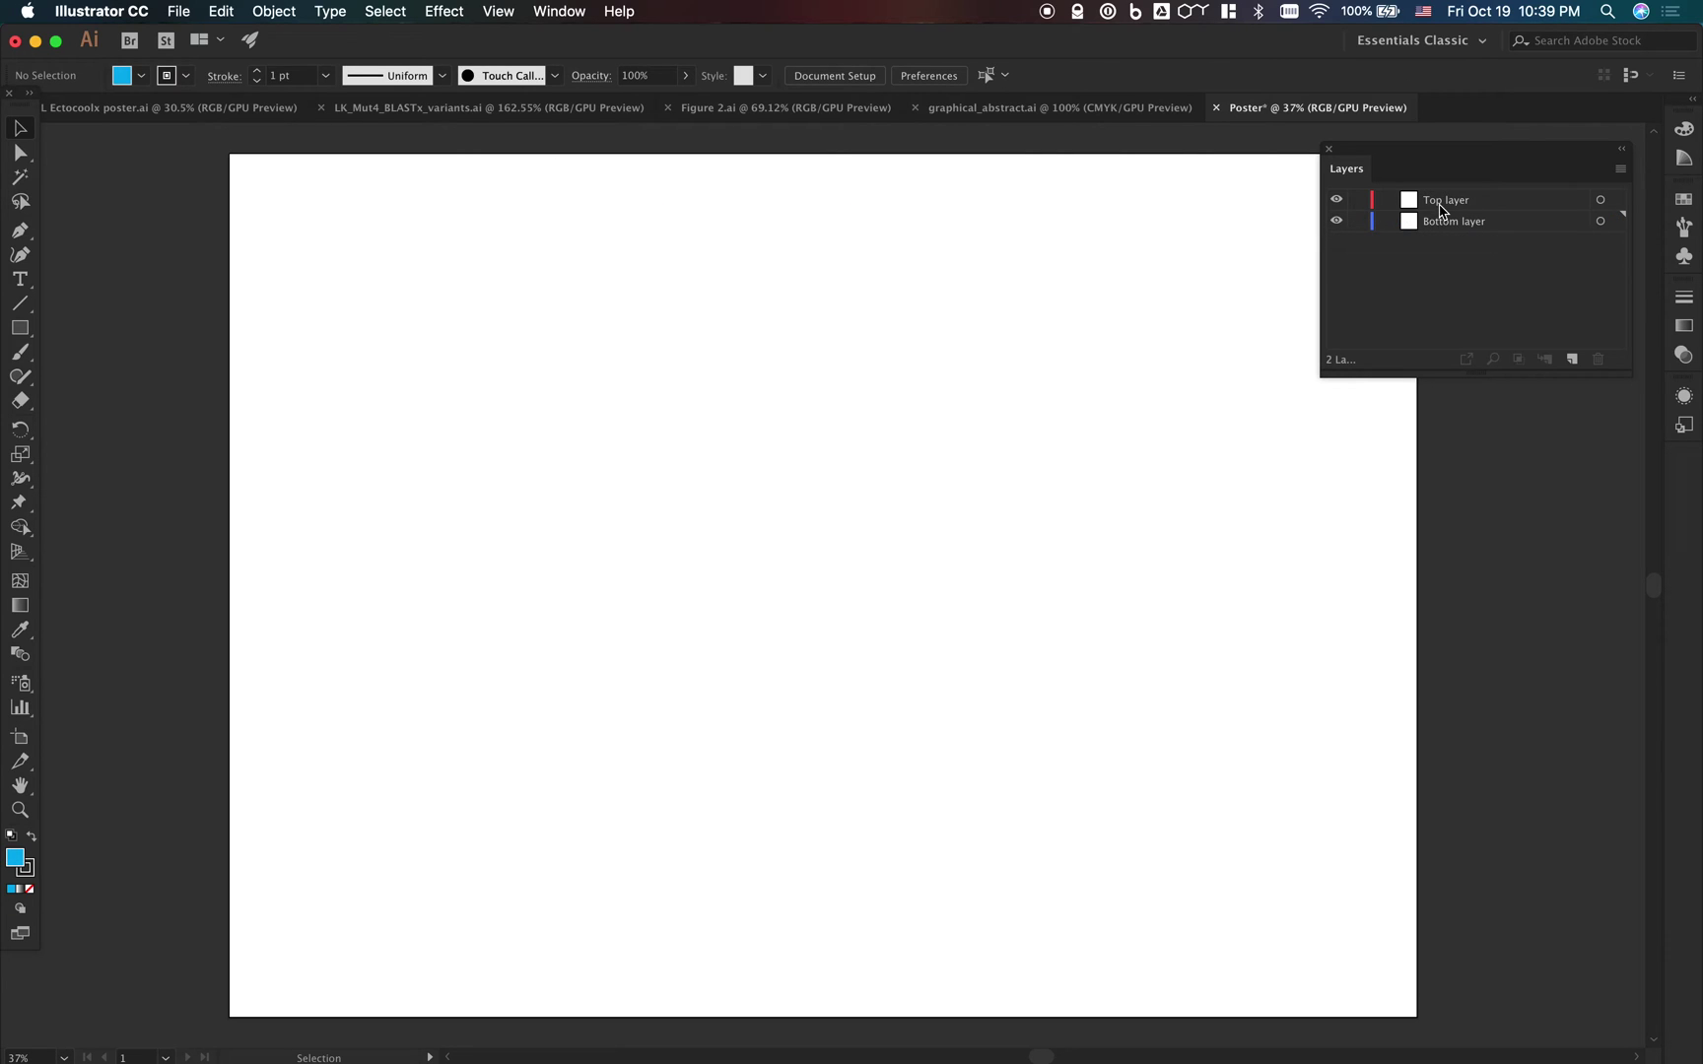
{"action": "left_click", "coordinate": [1444, 205]}
{"action": "left_click", "coordinate": [1478, 223]}
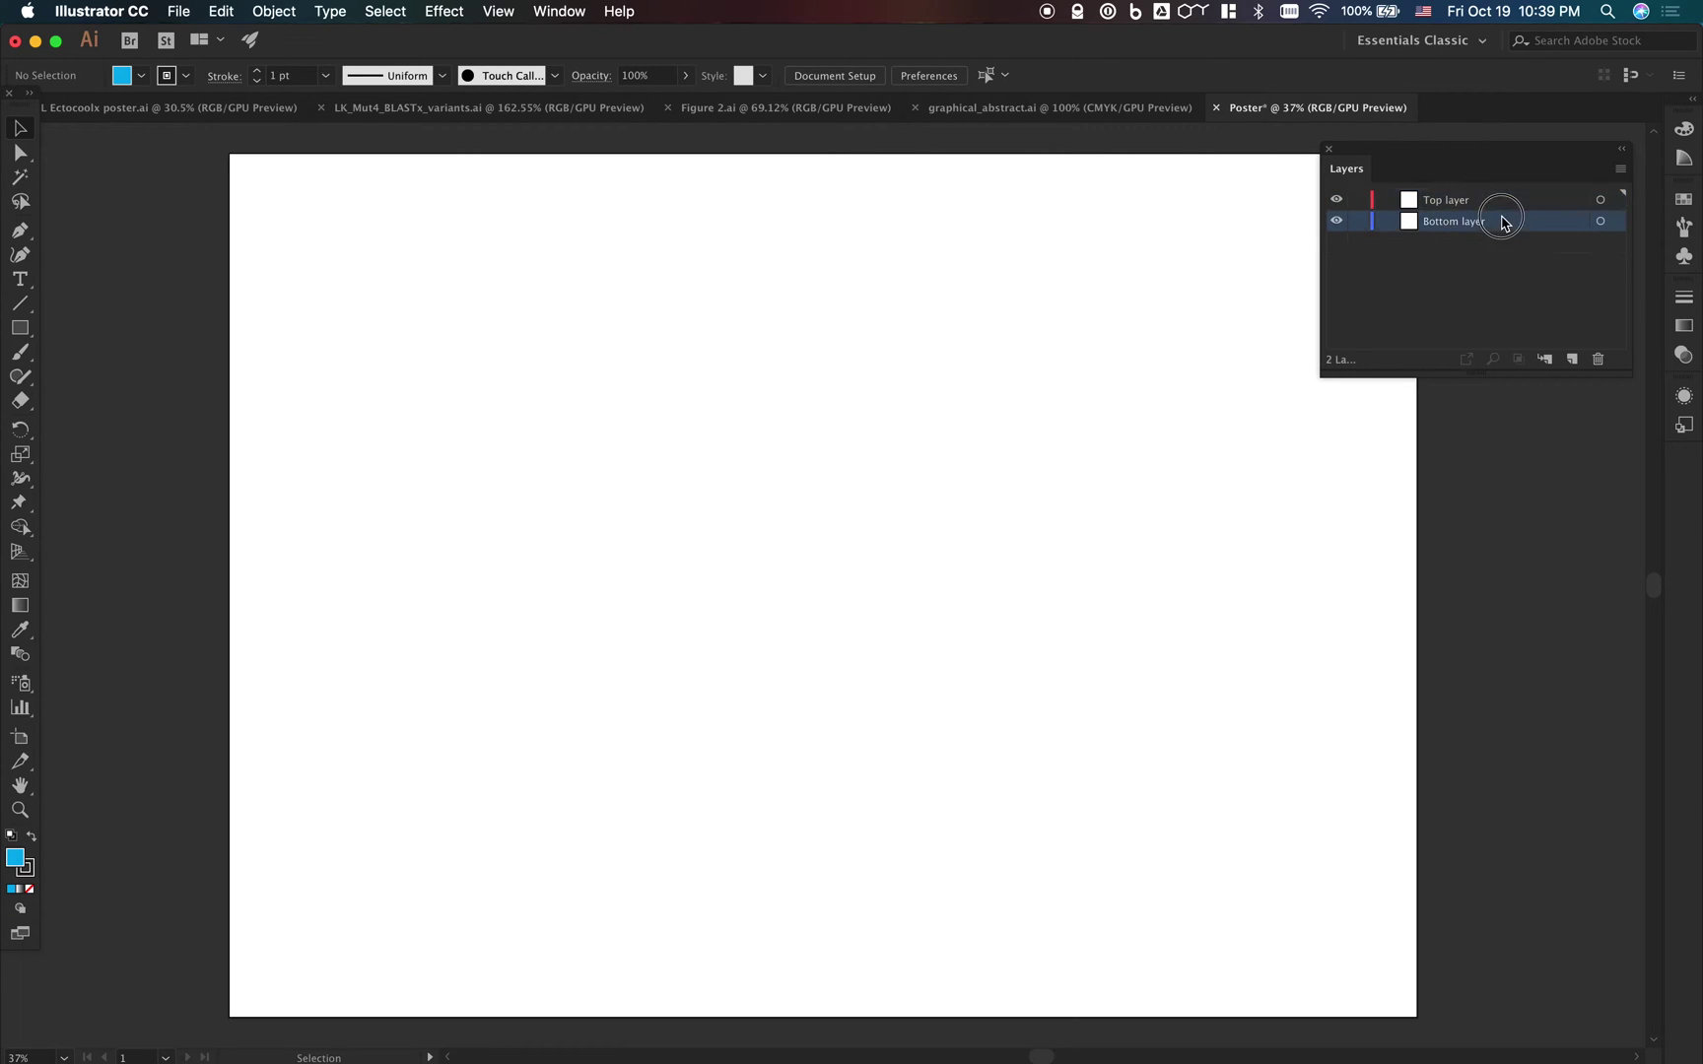
{"action": "left_click", "coordinate": [1598, 358]}
Rename the remaining layer to 'Layout lines'
{"action": "double_click", "coordinate": [1451, 207]}
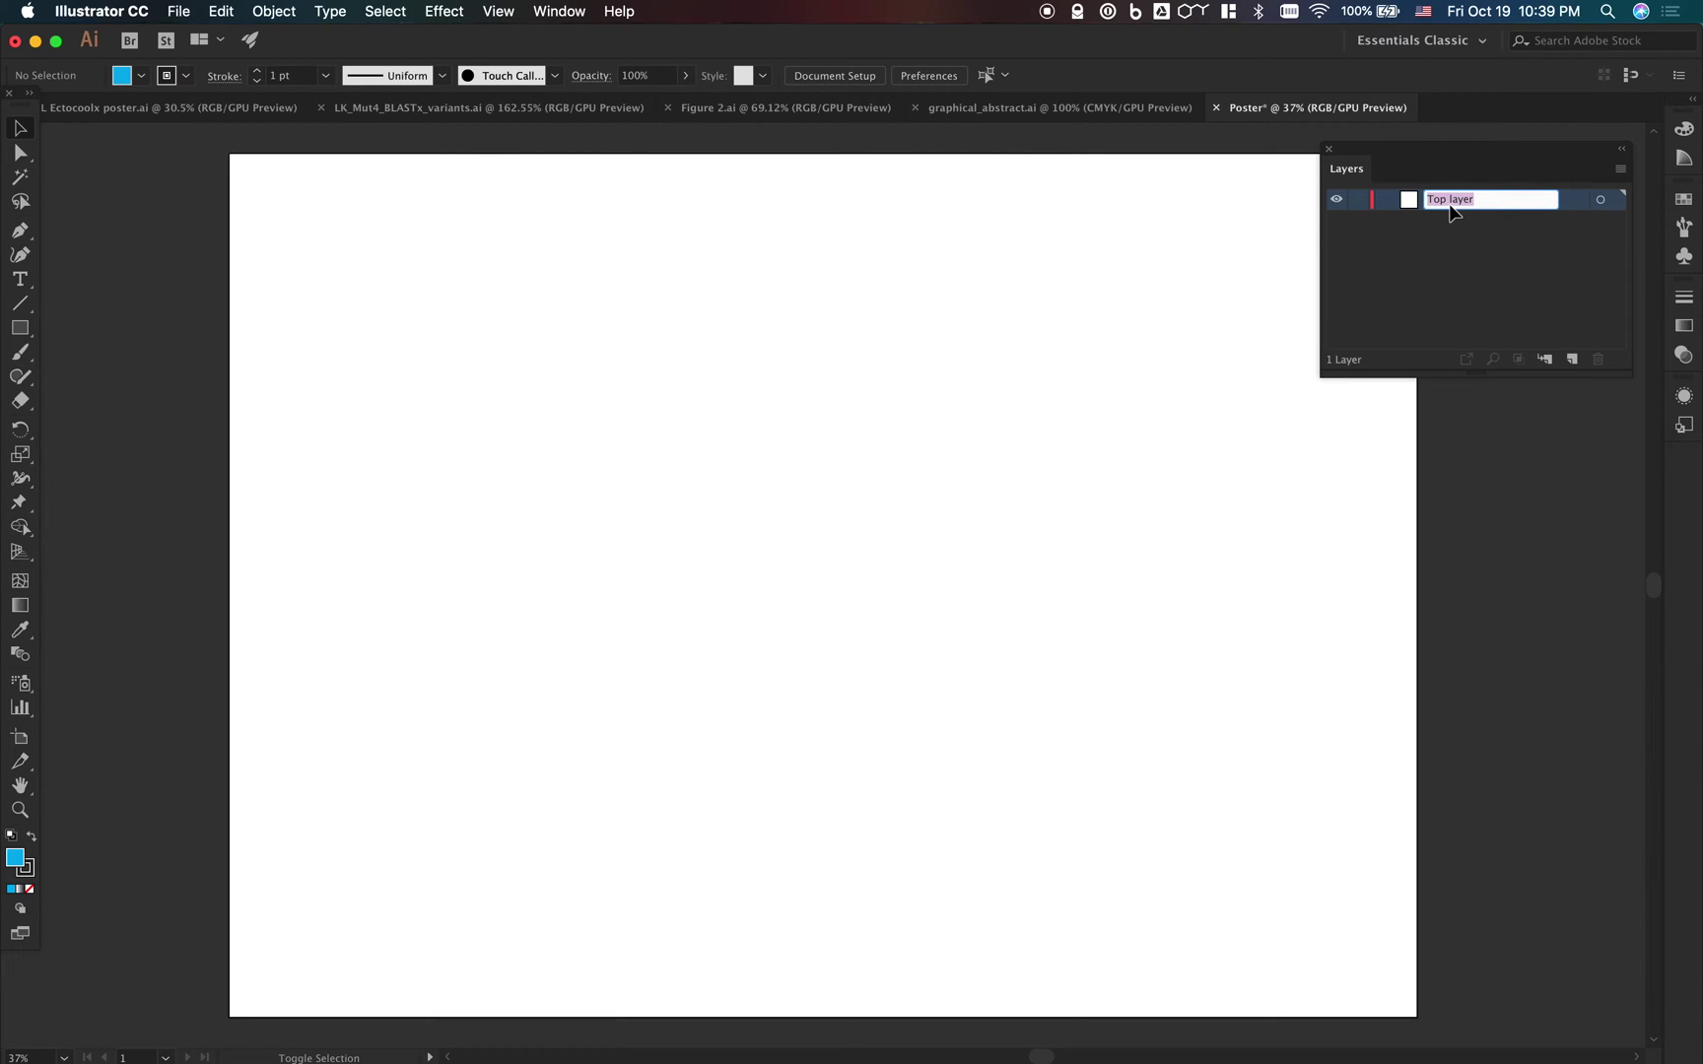
{"action": "type", "text": "Gr"}
{"action": "type", "text": "Layout lines"}
{"action": "key", "text": "Return"}
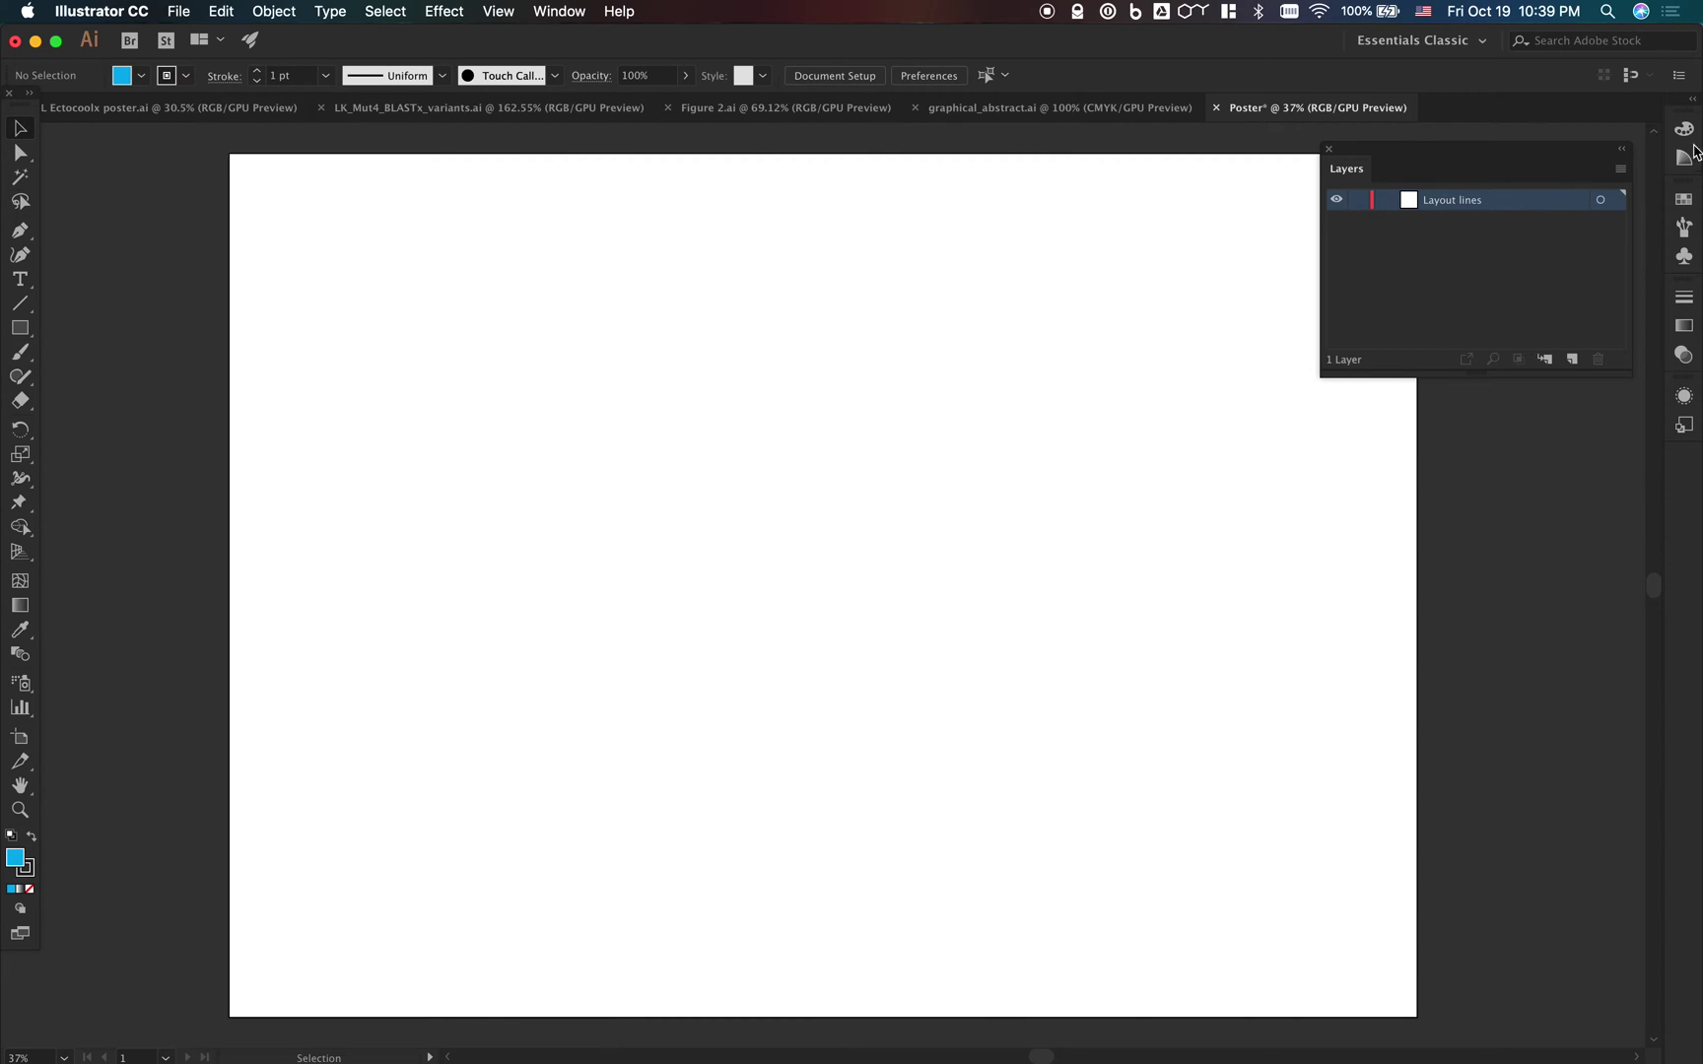
Move the Layers panel to the lower right and switch to the Ectocoolx poster.ai document
{"action": "left_click_drag", "start_coordinate": [1476, 153], "coordinate": [1592, 623]}
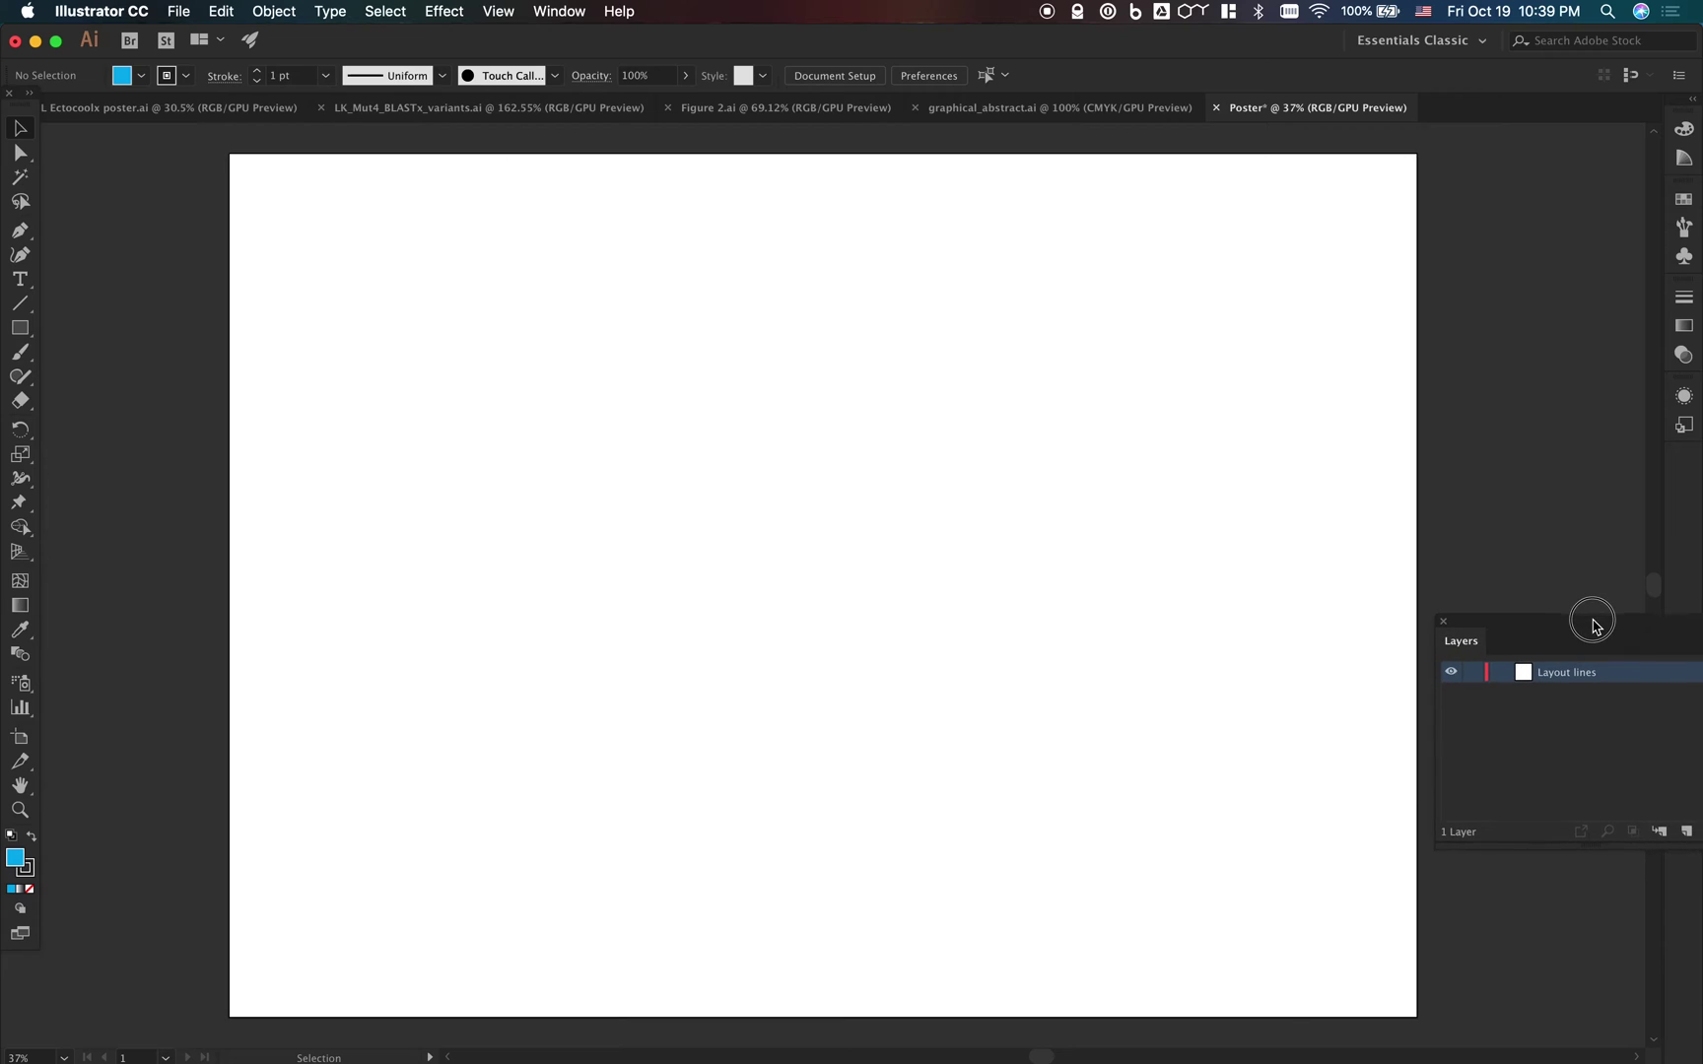
{"action": "left_click", "coordinate": [20, 304]}
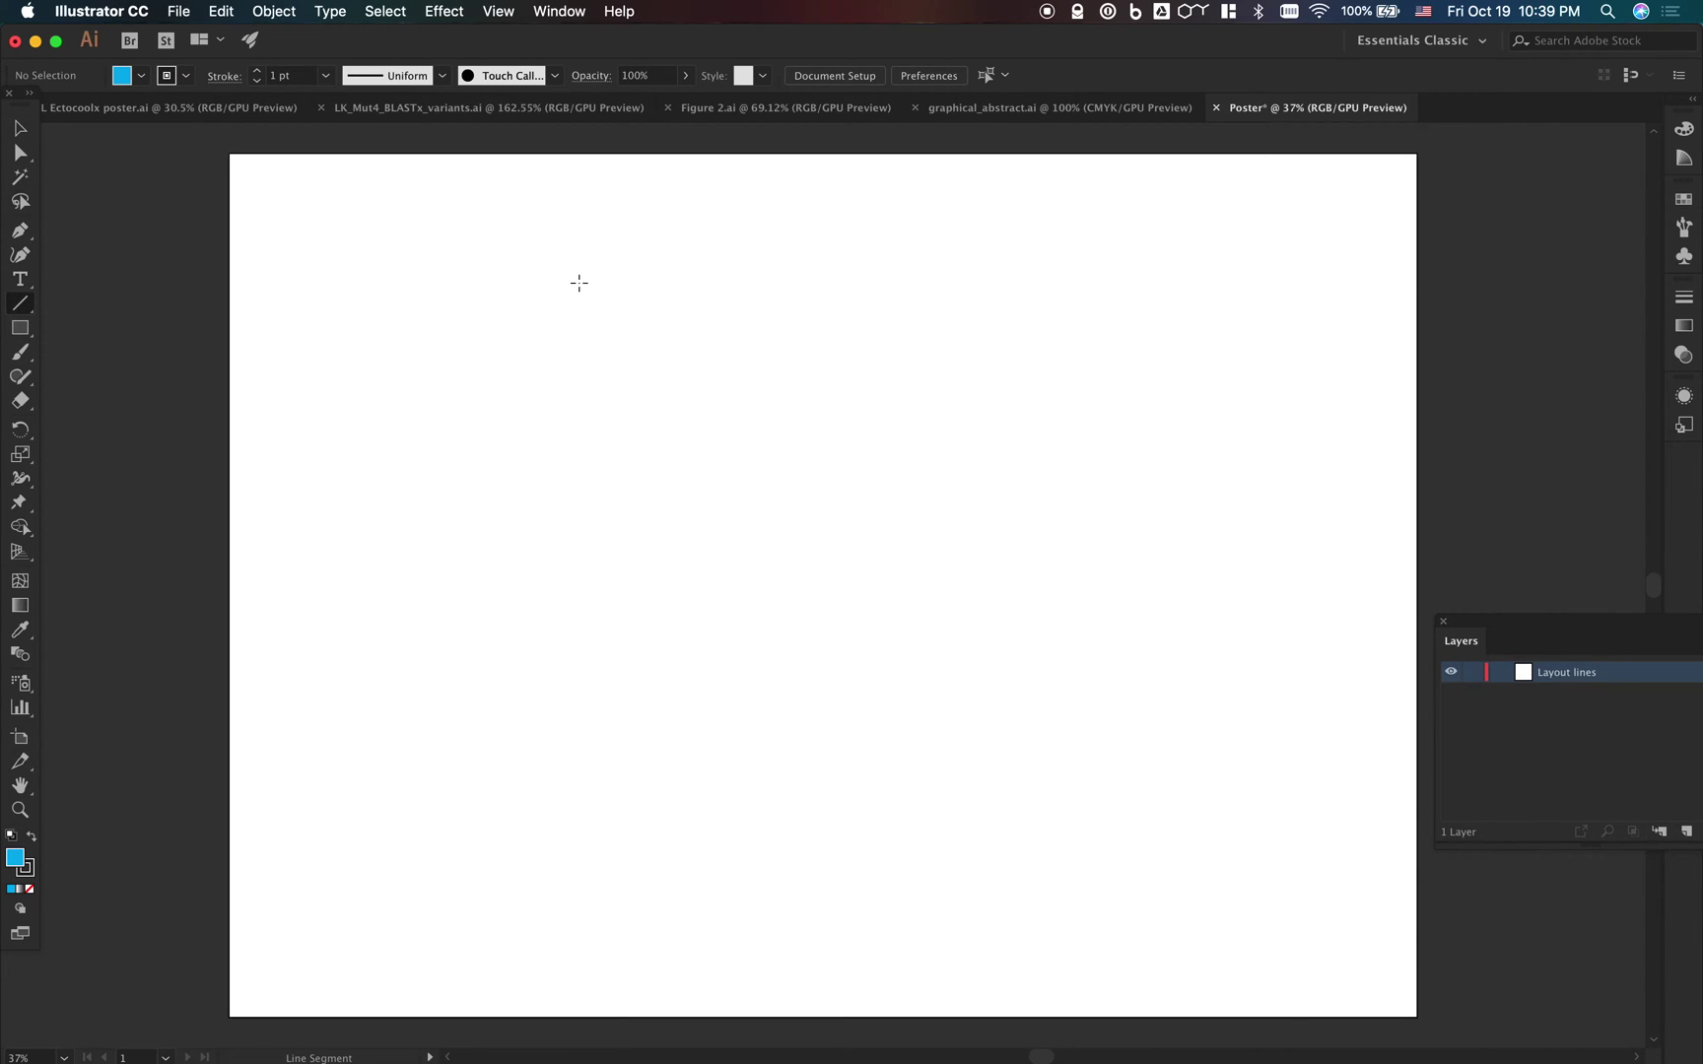
{"action": "left_click", "coordinate": [210, 107]}
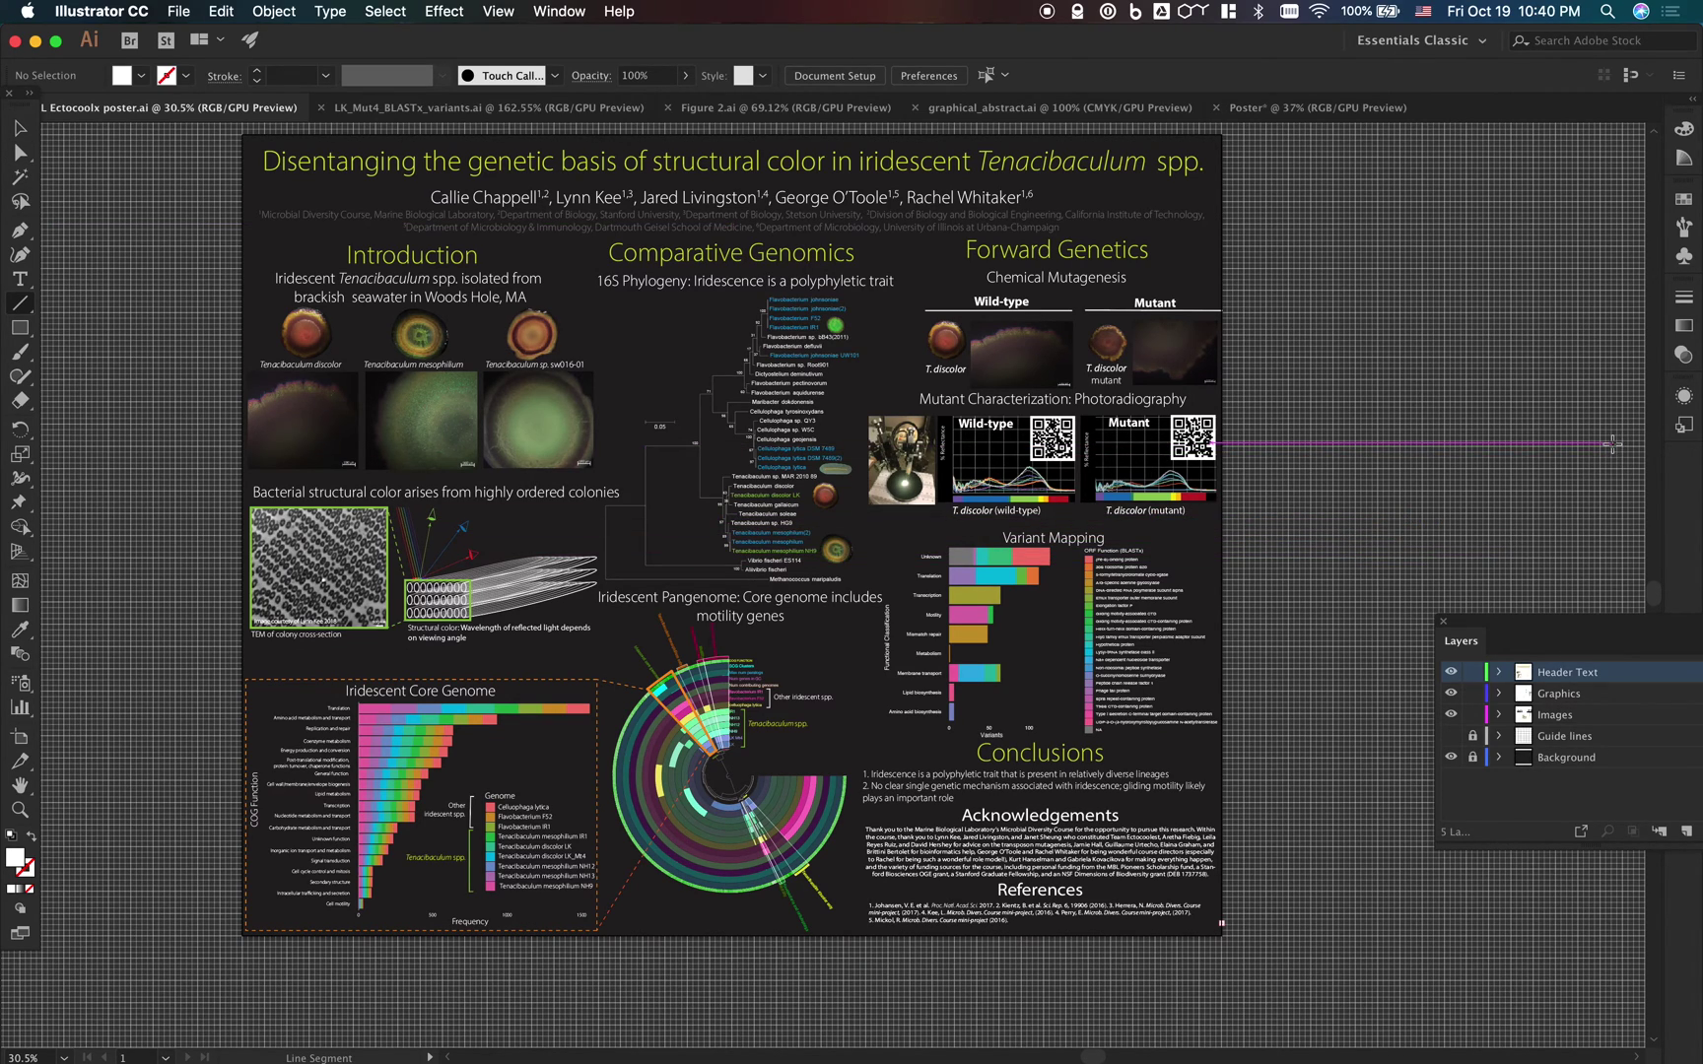
Glance at Figure 2.ai, cancel the Line Segment Tool Options, and return to Poster
{"action": "left_click", "coordinate": [788, 121]}
{"action": "left_click", "coordinate": [1099, 125]}
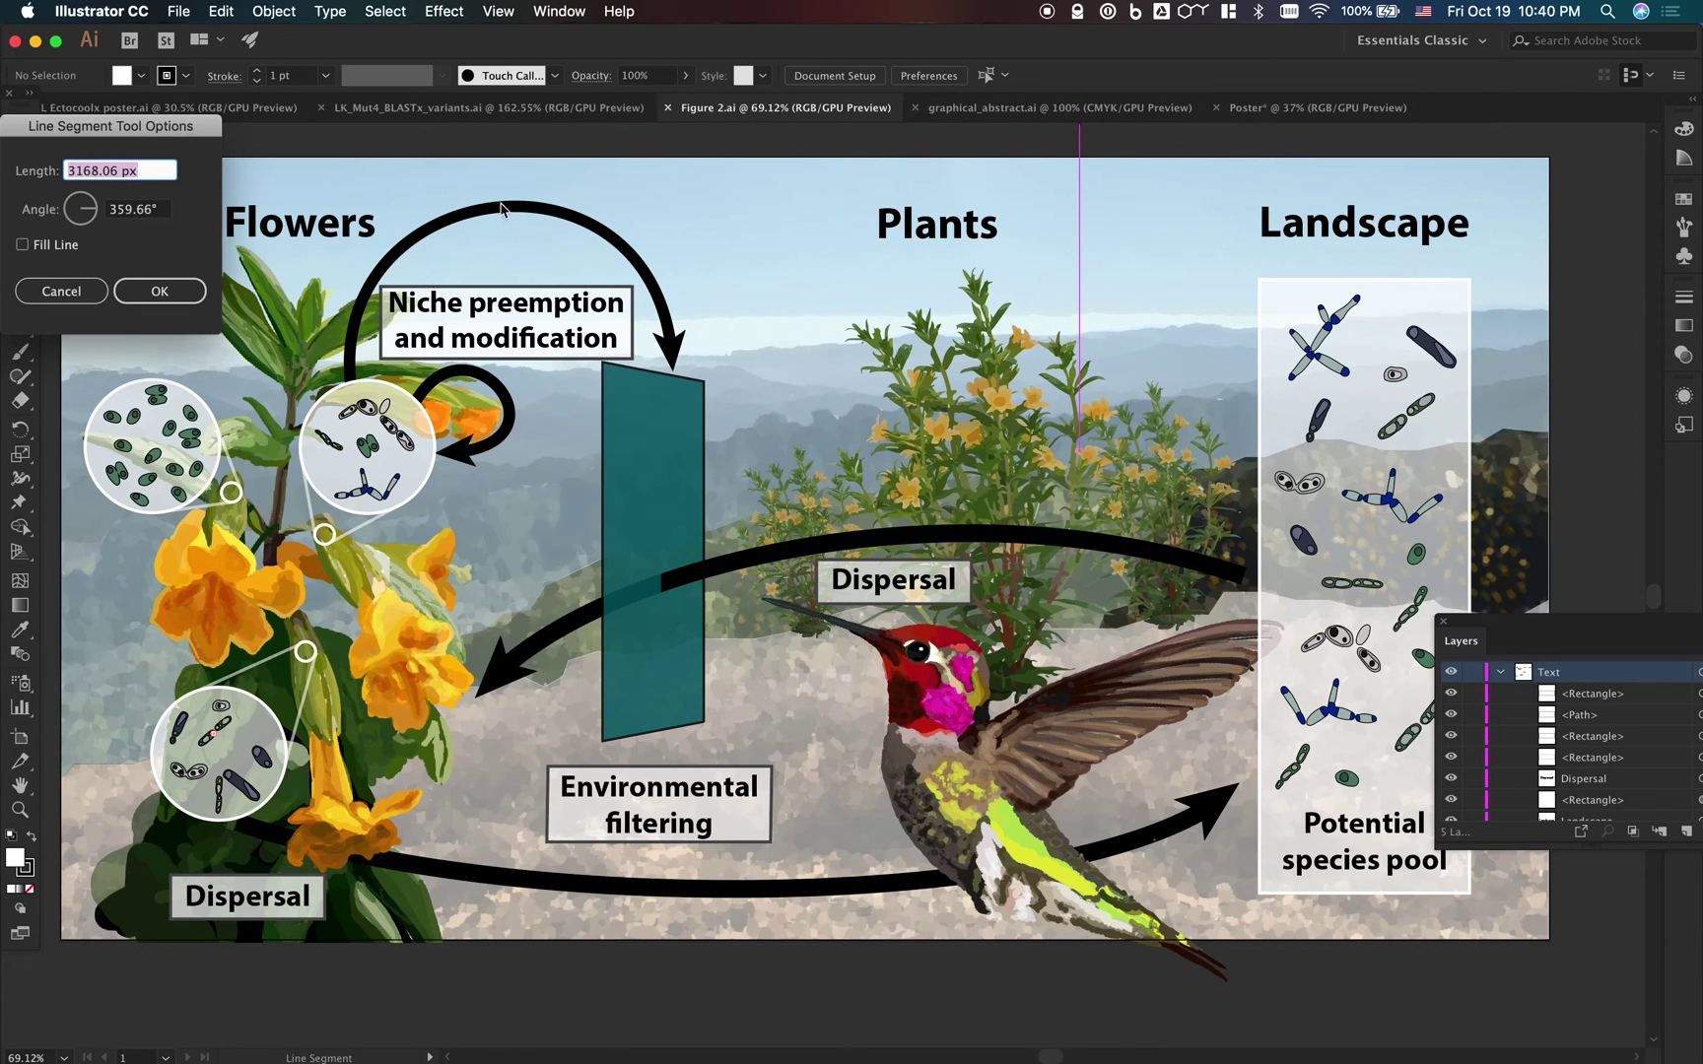
{"action": "left_click", "coordinate": [61, 292]}
{"action": "left_click", "coordinate": [1277, 108]}
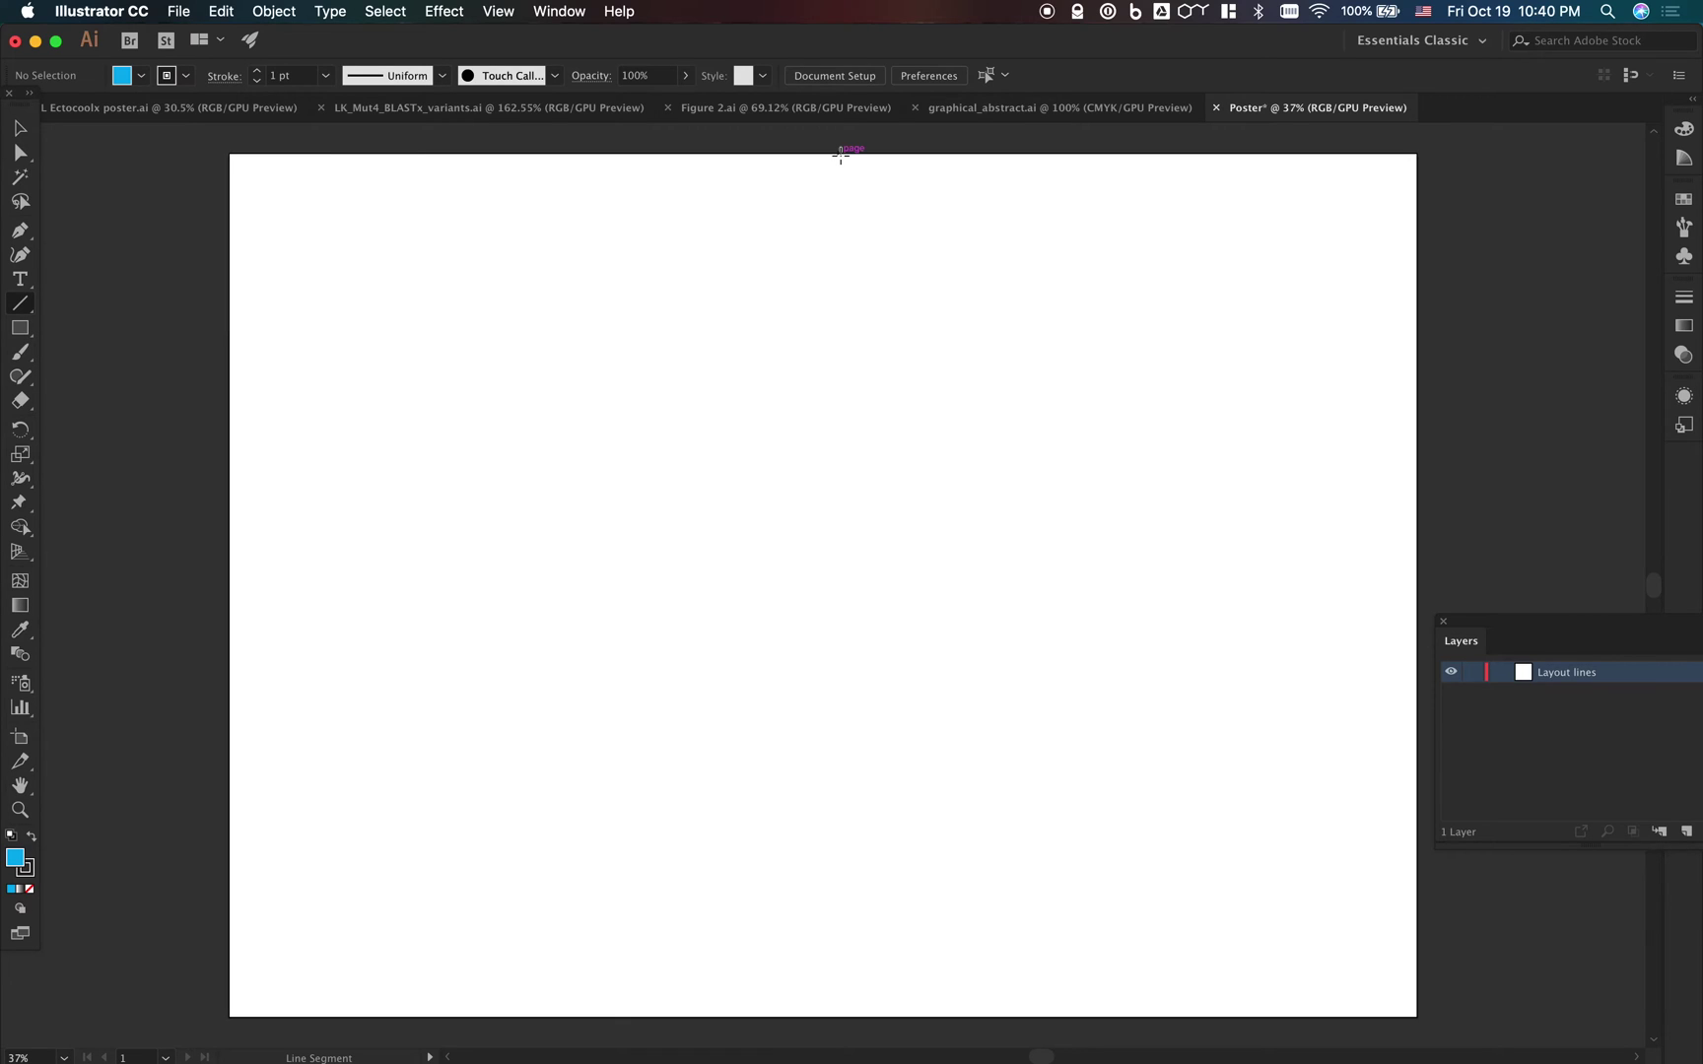
Draw a straight horizontal line across the artboard with a 7 pt stroke
{"action": "left_click_drag", "start_coordinate": [233, 322], "coordinate": [1417, 343]}
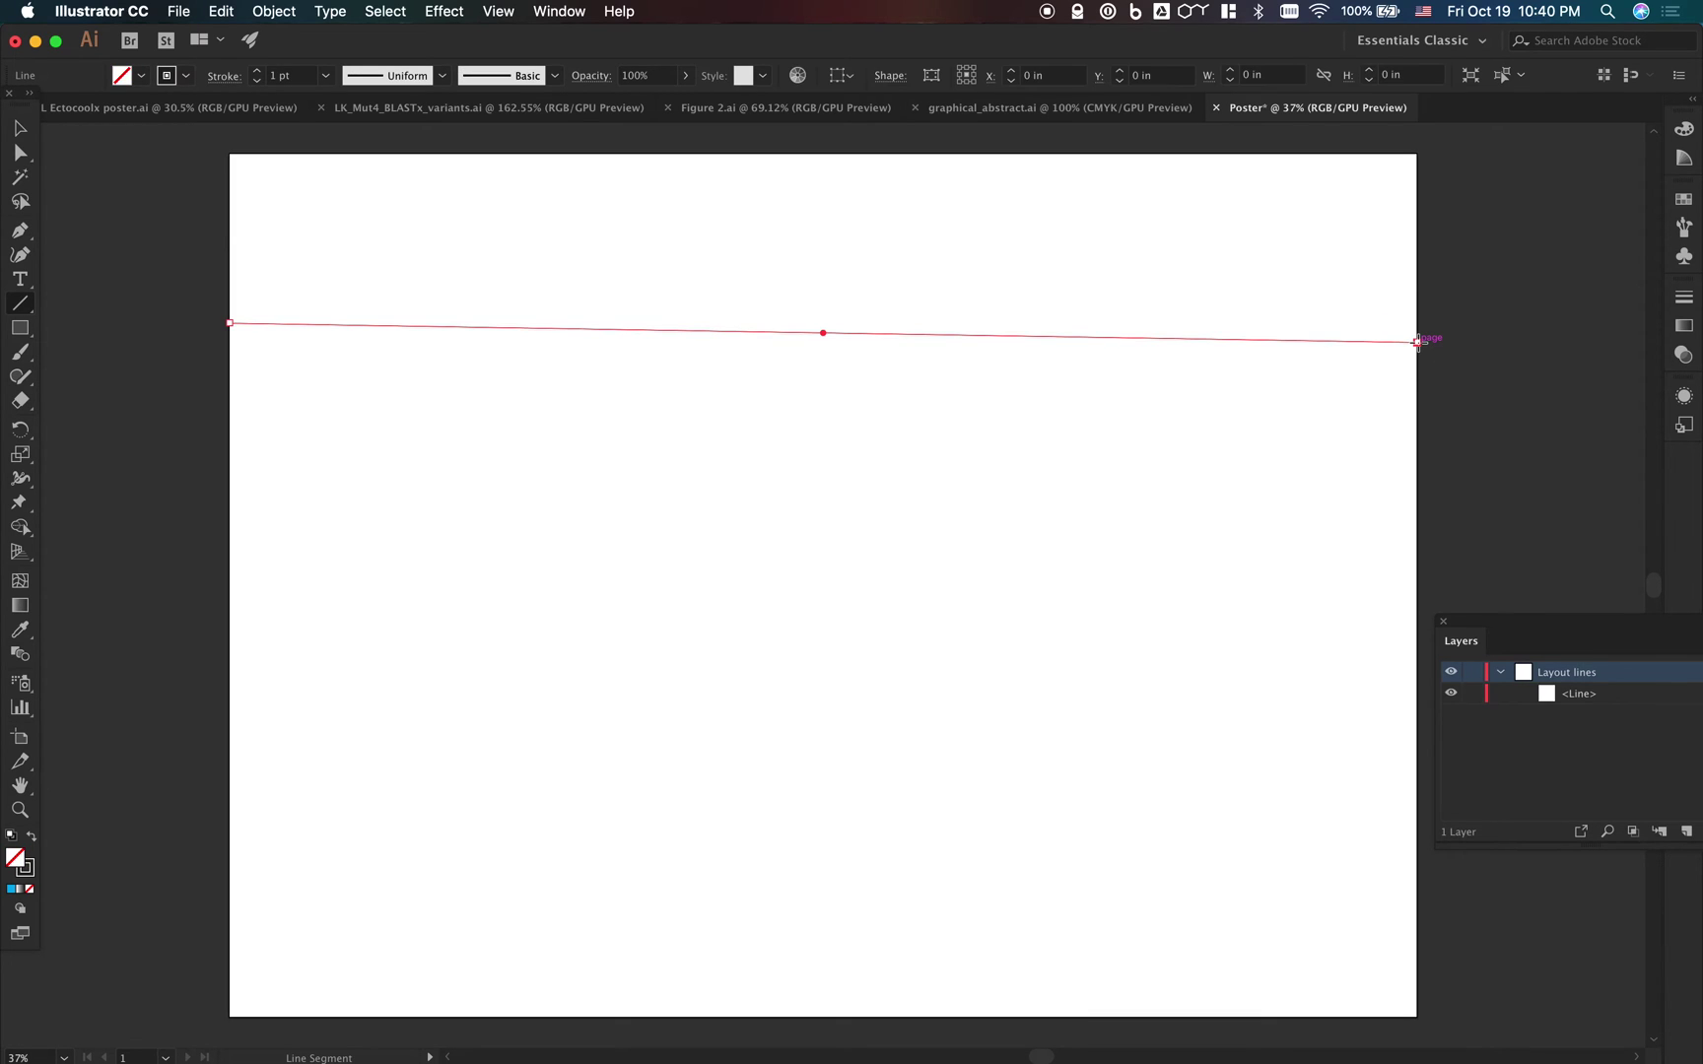
{"action": "key", "text": "super+z"}
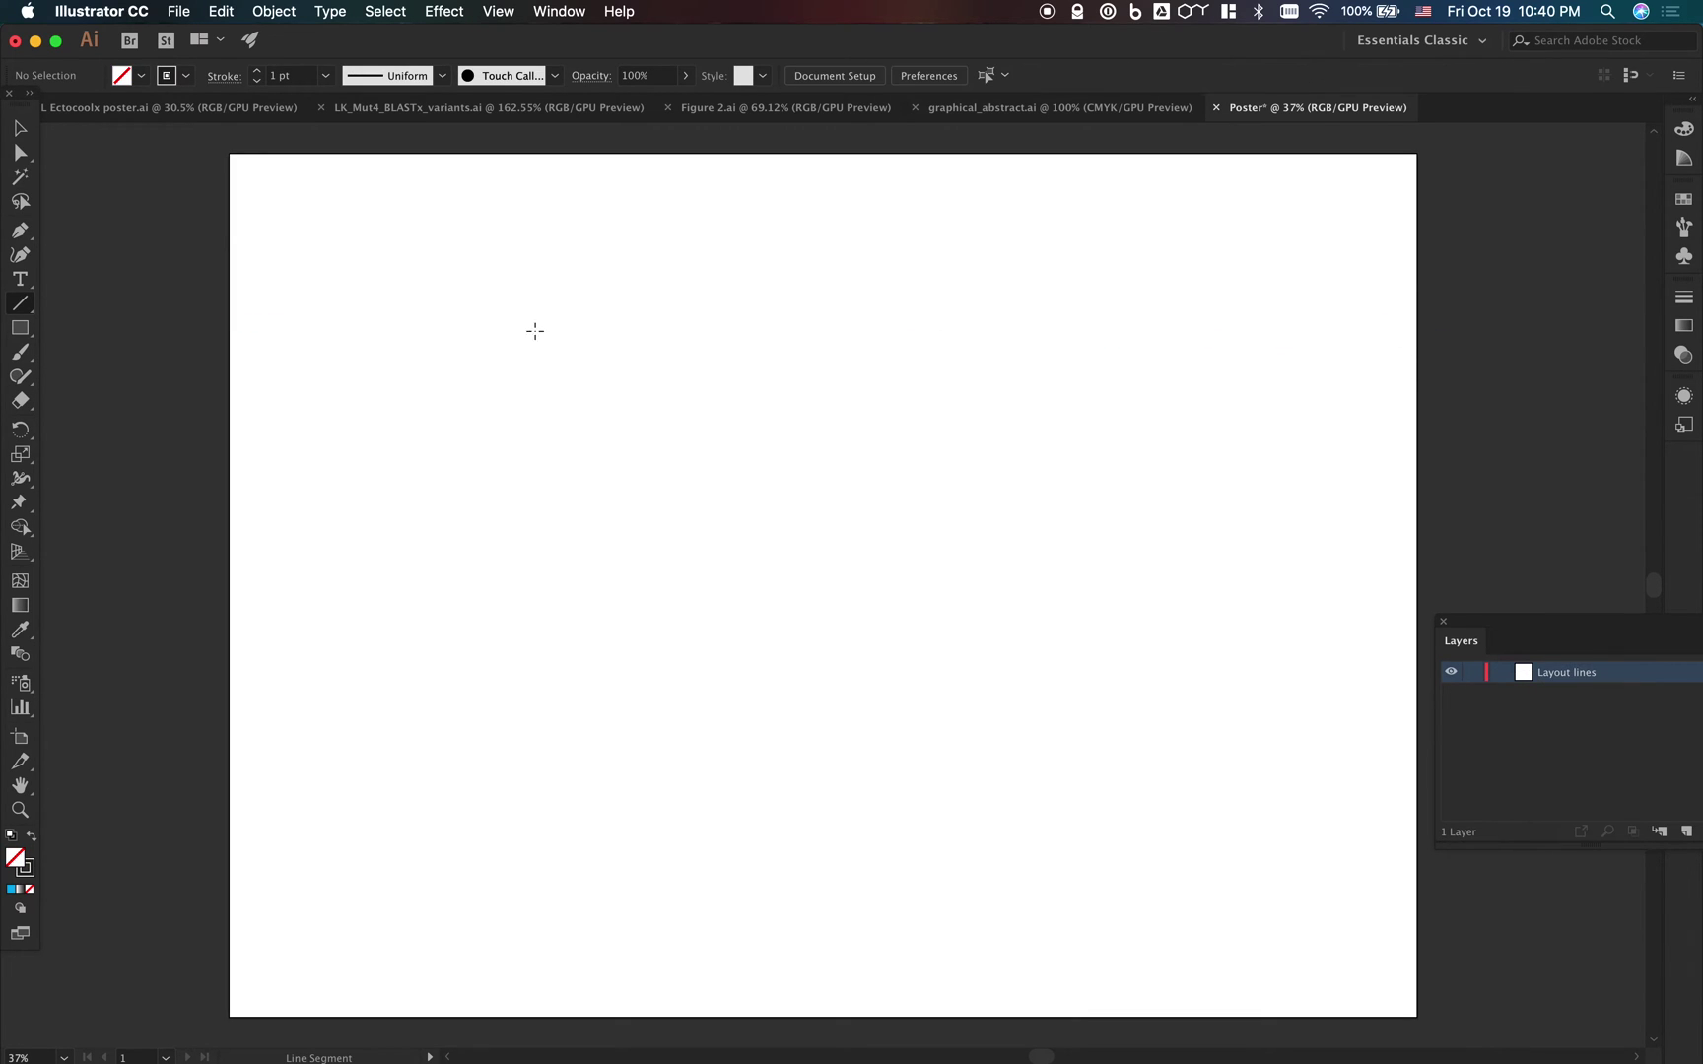
{"action": "left_click_drag", "start_coordinate": [229, 300], "coordinate": [1417, 301]}
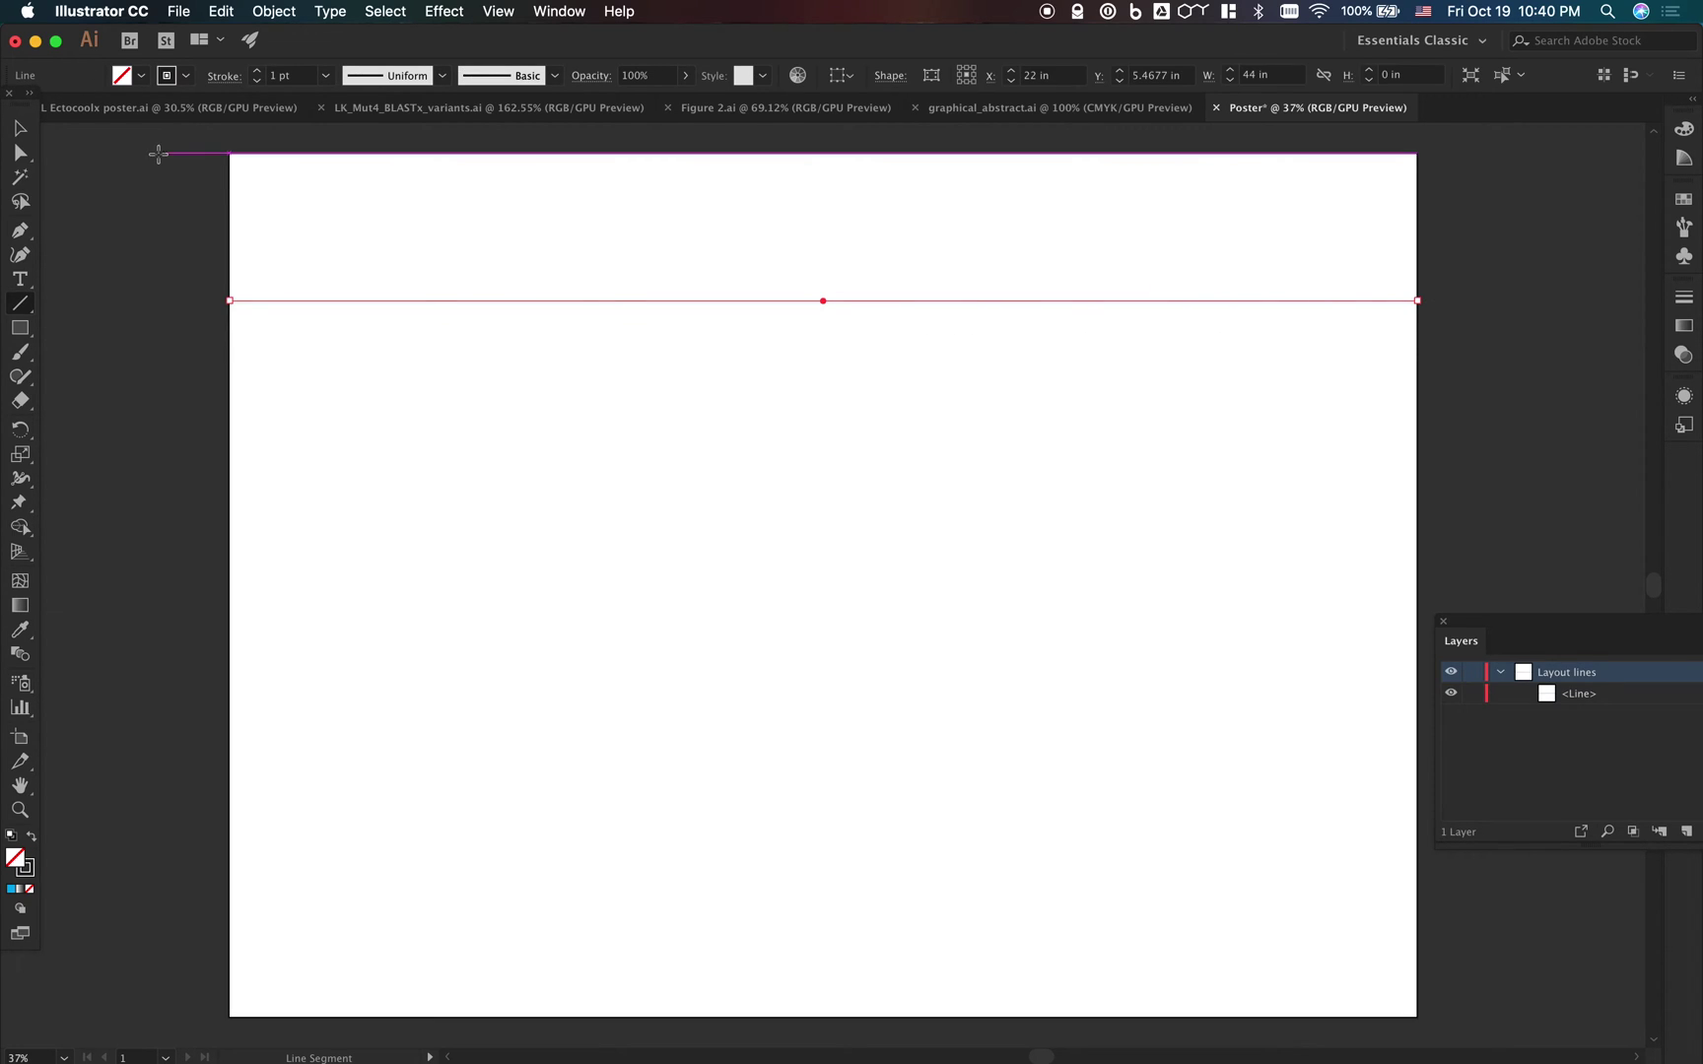
{"action": "double_click", "coordinate": [272, 73]}
{"action": "type", "text": "7"}
{"action": "key", "text": "Return"}
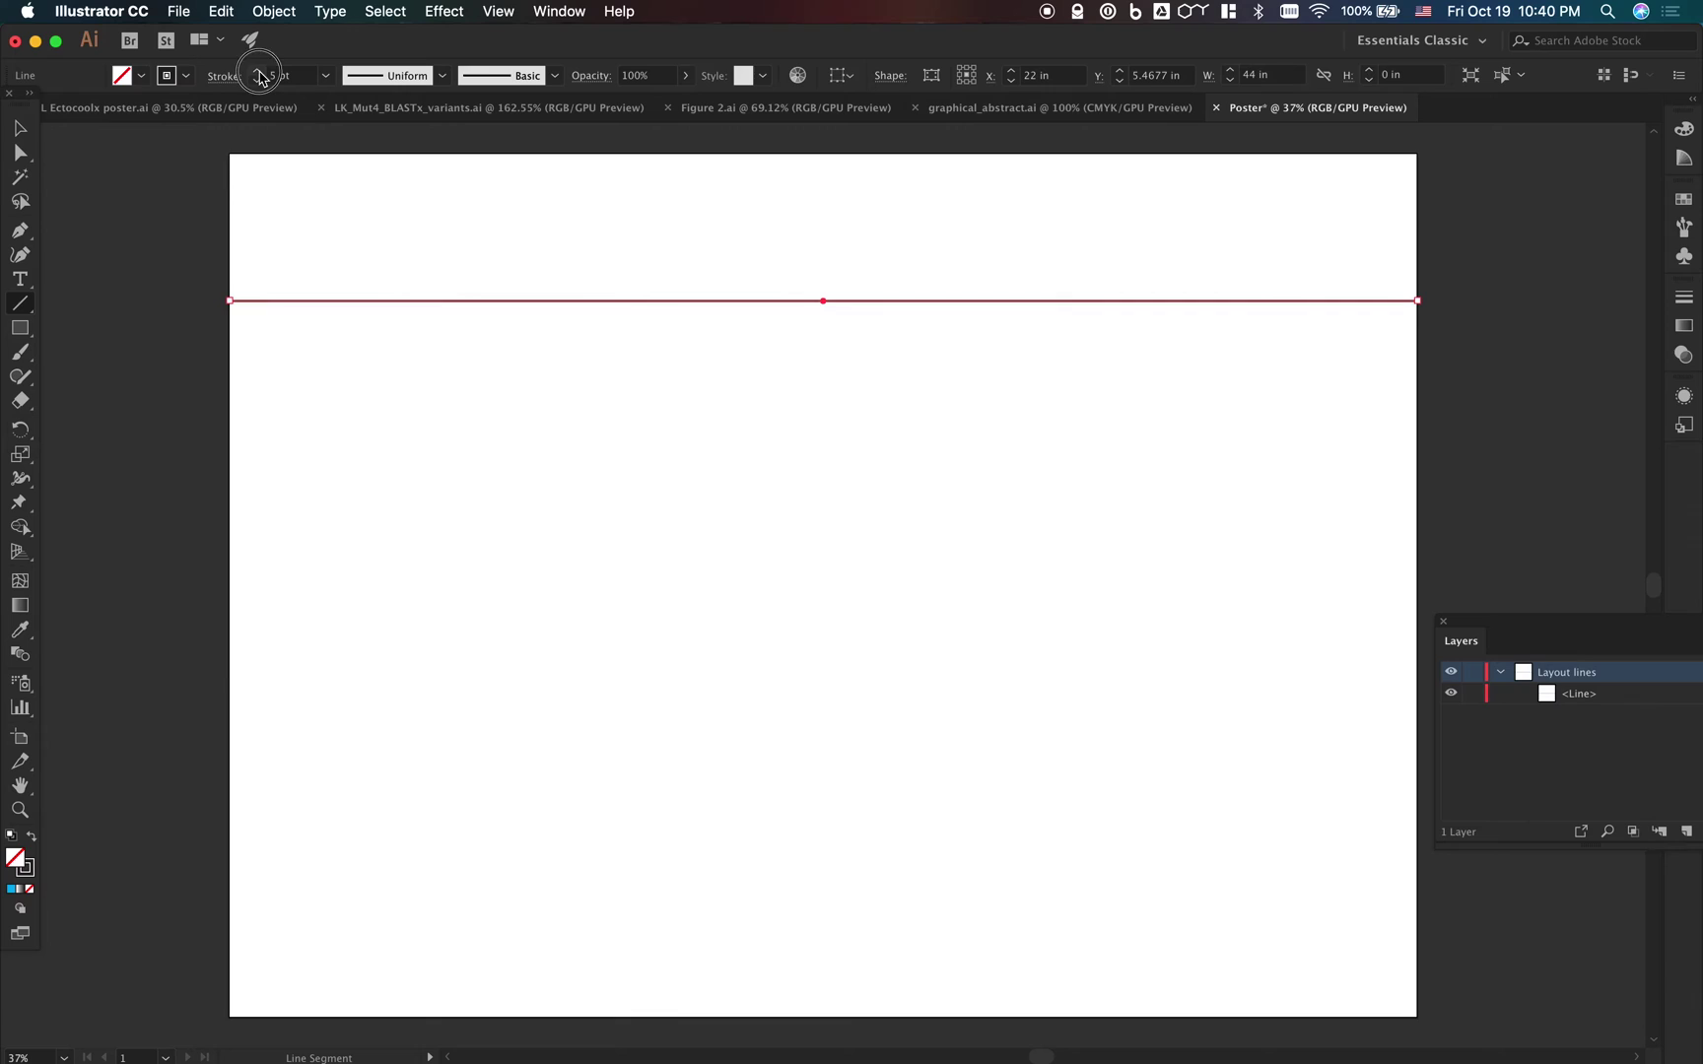
Raise the horizontal line to Y 4.229 in
{"action": "left_click", "coordinate": [19, 128]}
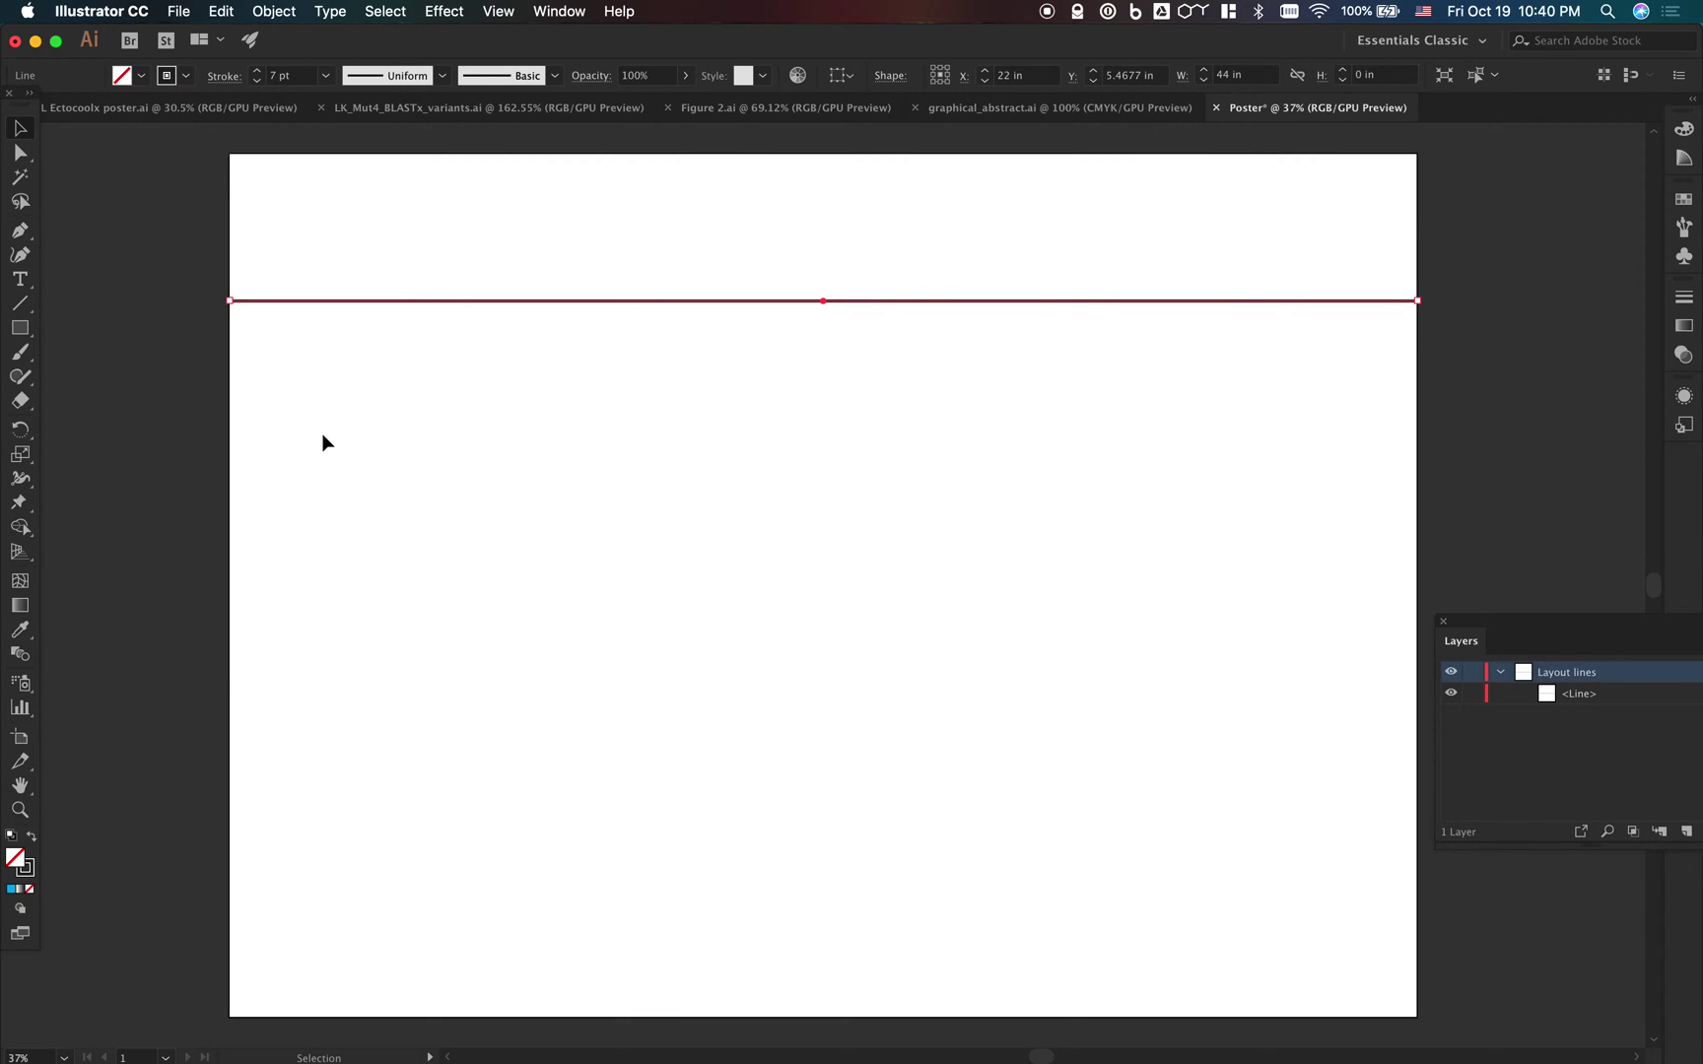
{"action": "left_click_drag", "start_coordinate": [883, 303], "coordinate": [881, 266]}
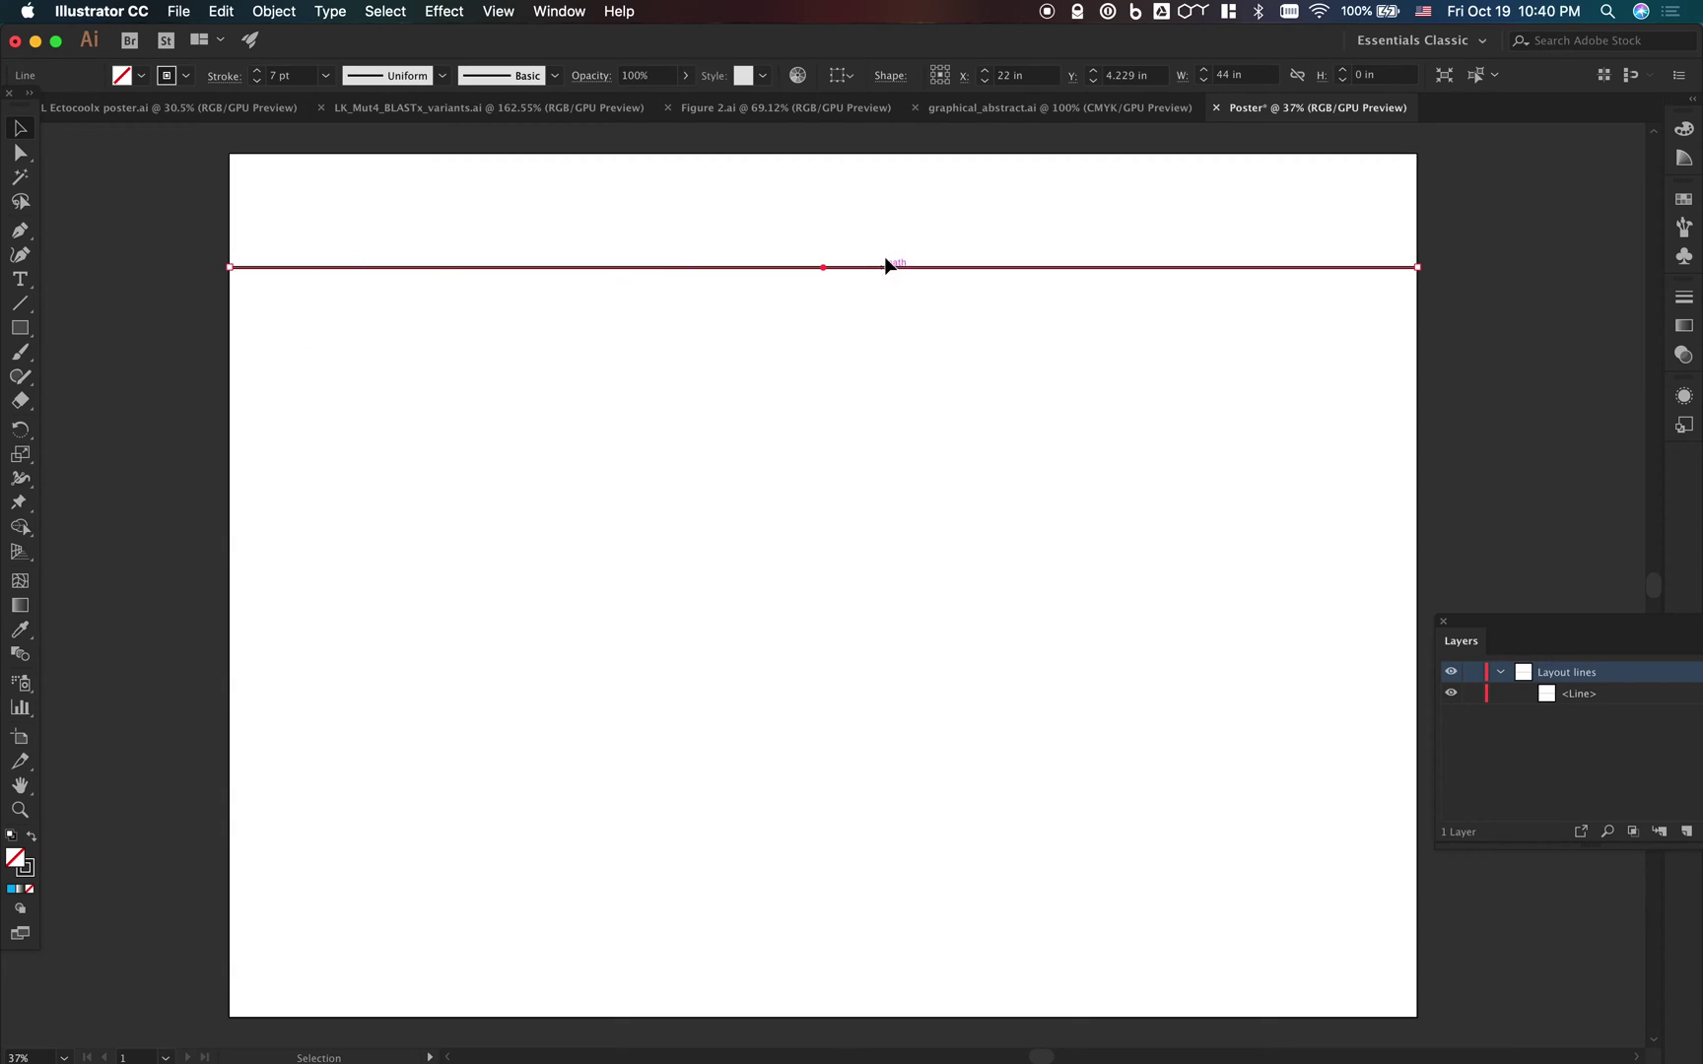
{"action": "left_click", "coordinate": [19, 304]}
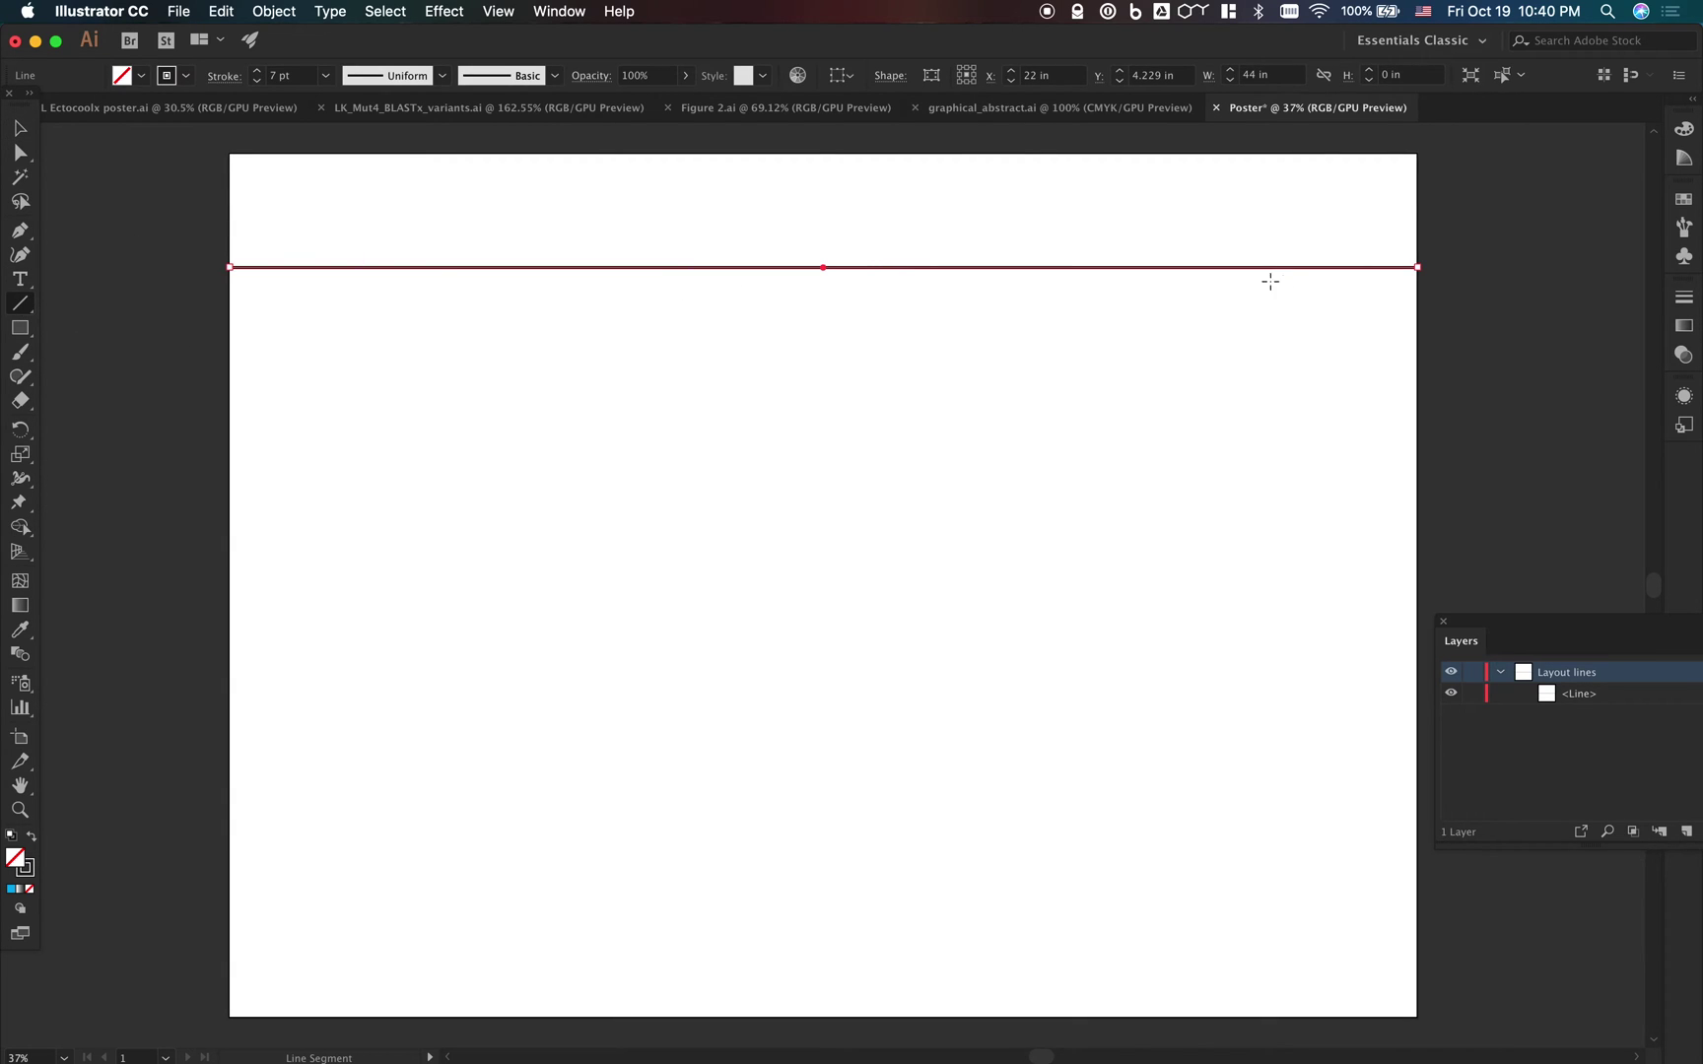
Draw a 32 in vertical line down the poster's centre at X 22 in
{"action": "mouse_move", "coordinate": [824, 155]}
{"action": "left_mouse_down"}
{"action": "mouse_move", "coordinate": [849, 823]}
{"action": "mouse_move", "coordinate": [824, 1017]}
{"action": "left_mouse_up"}
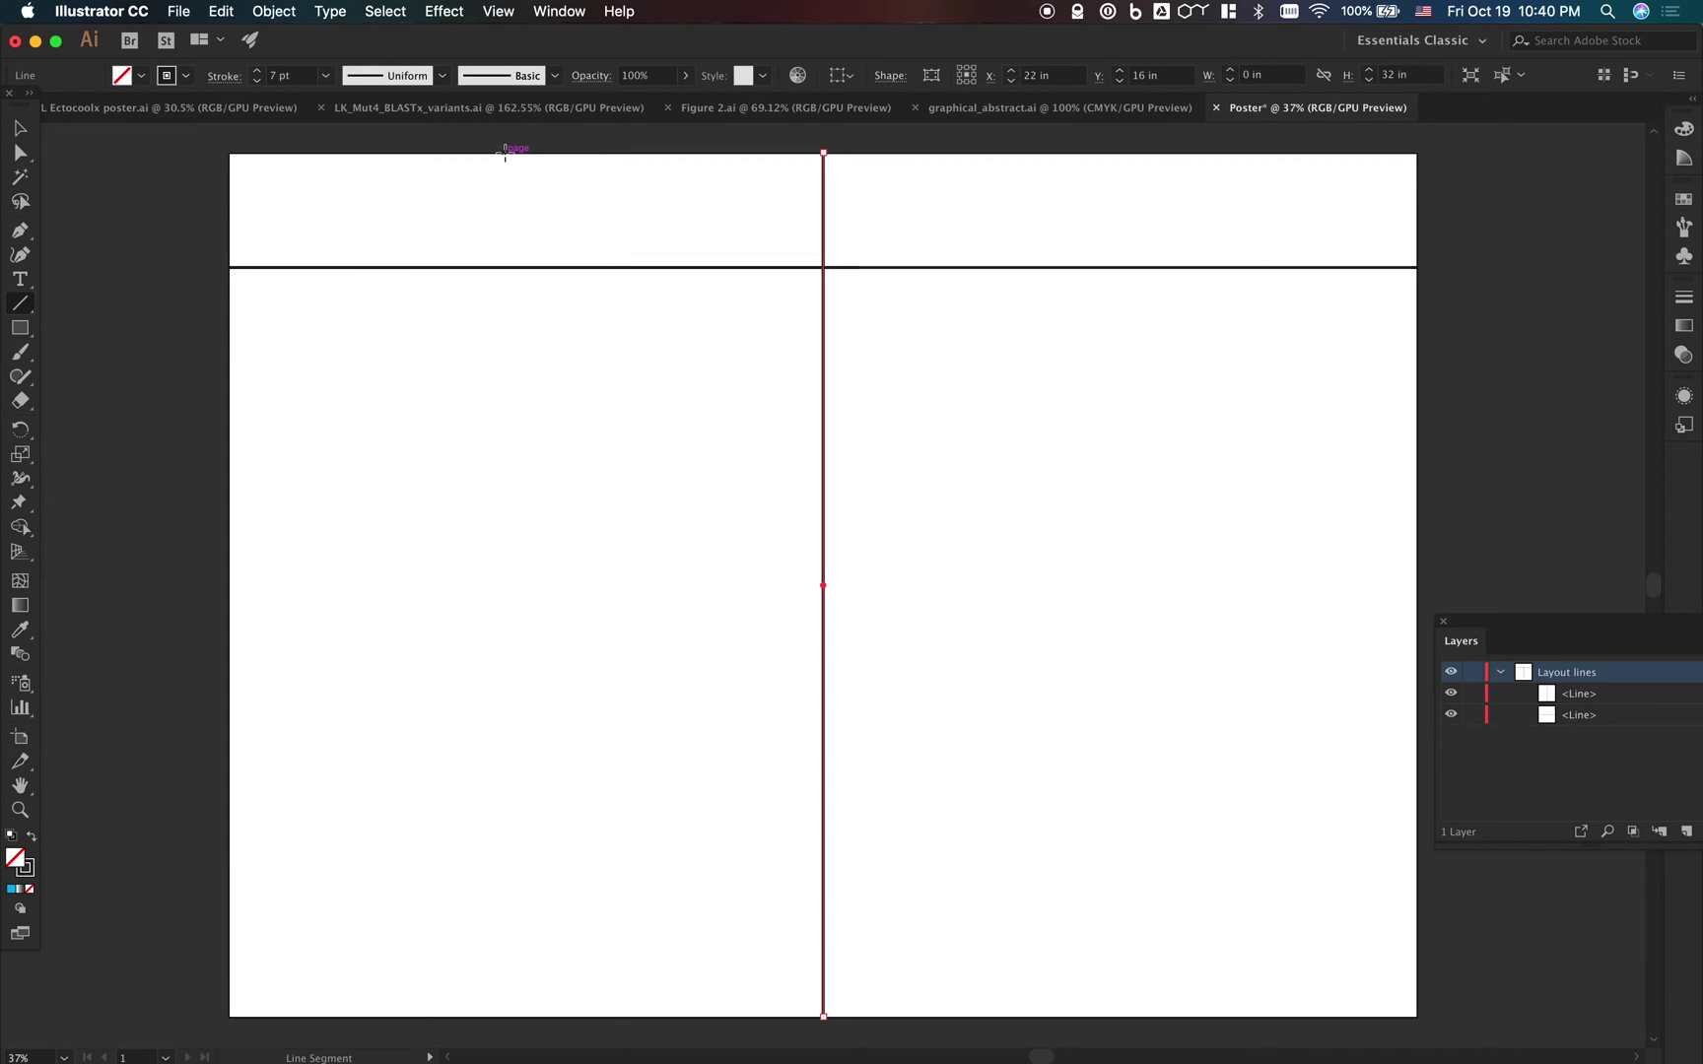
{"action": "left_click", "coordinate": [480, 260]}
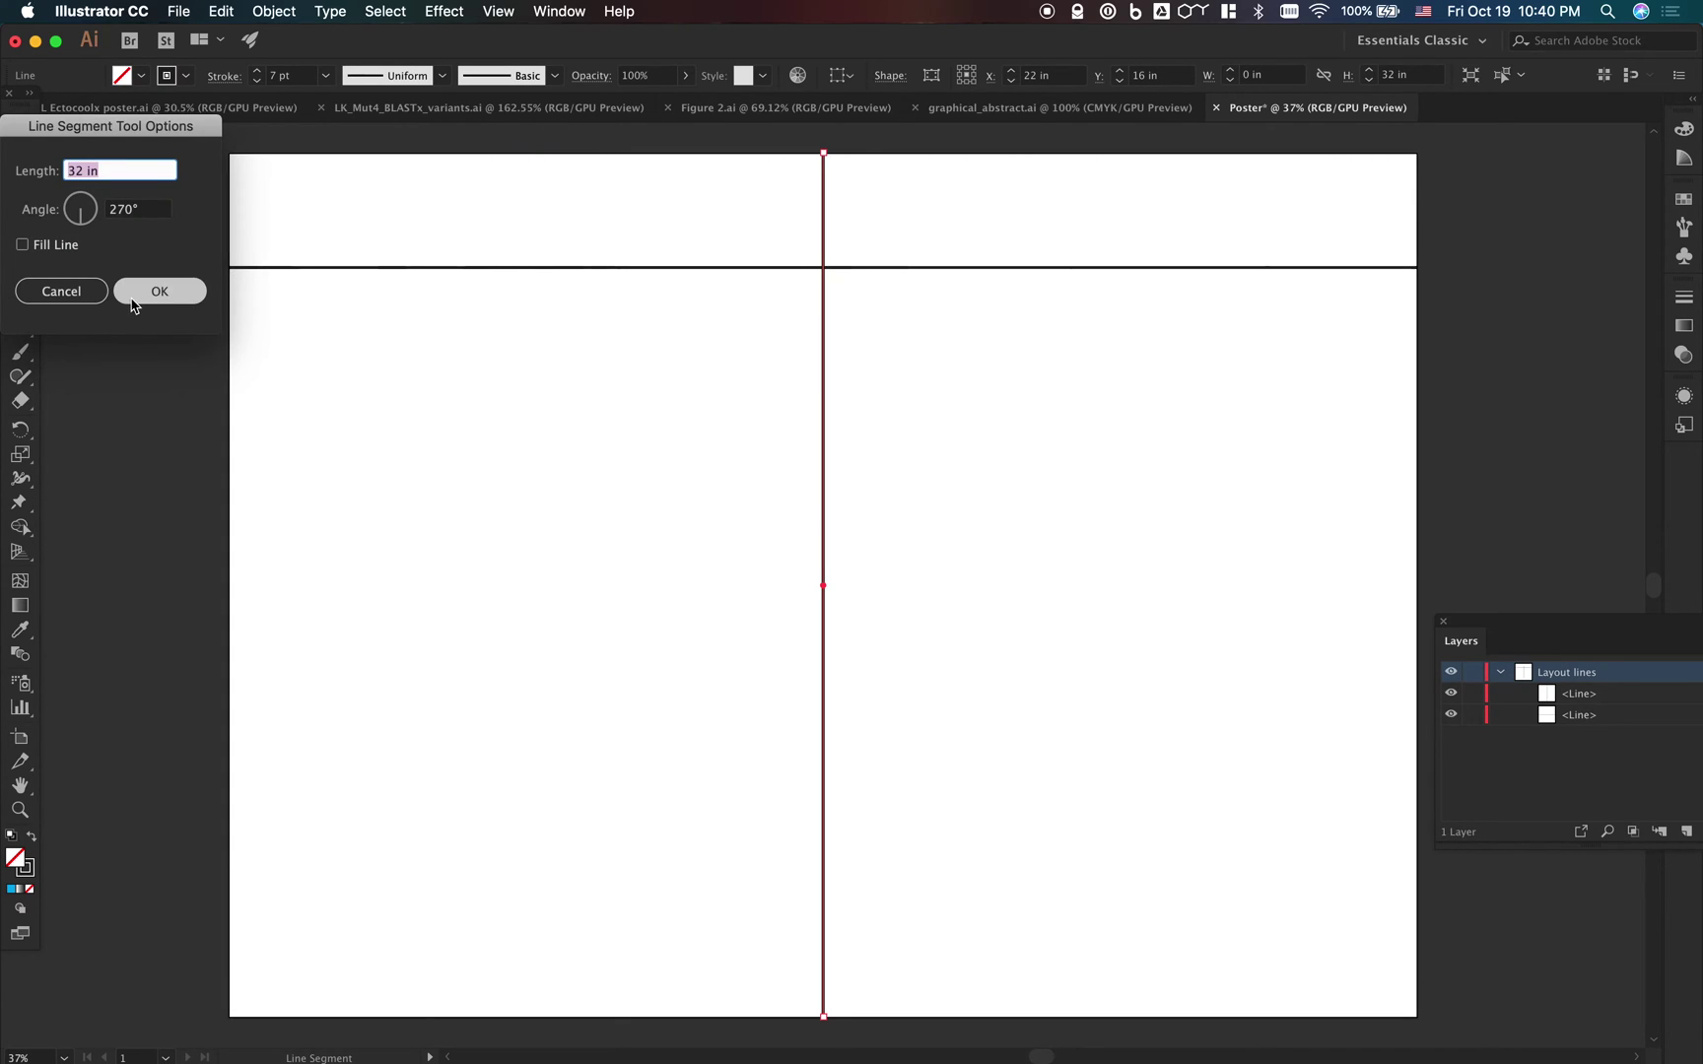
{"action": "left_click", "coordinate": [71, 296]}
{"action": "left_click", "coordinate": [20, 128]}
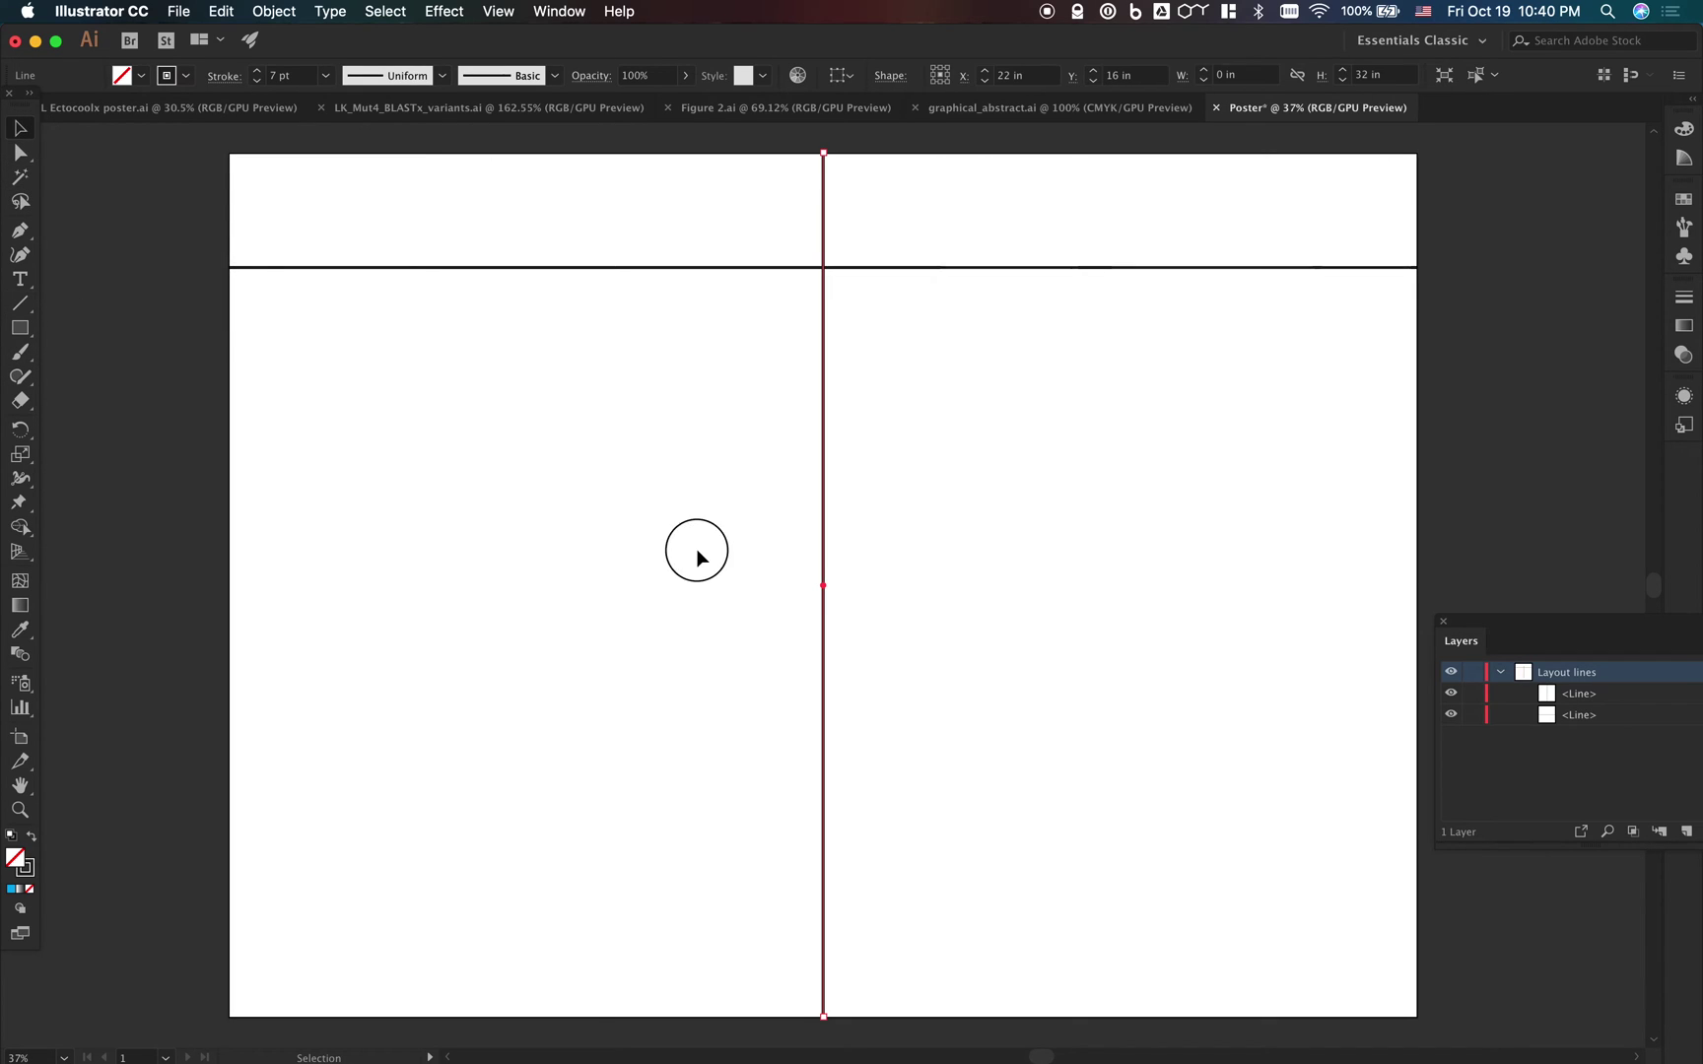
{"action": "left_click", "coordinate": [700, 555]}
{"action": "left_click", "coordinate": [28, 307]}
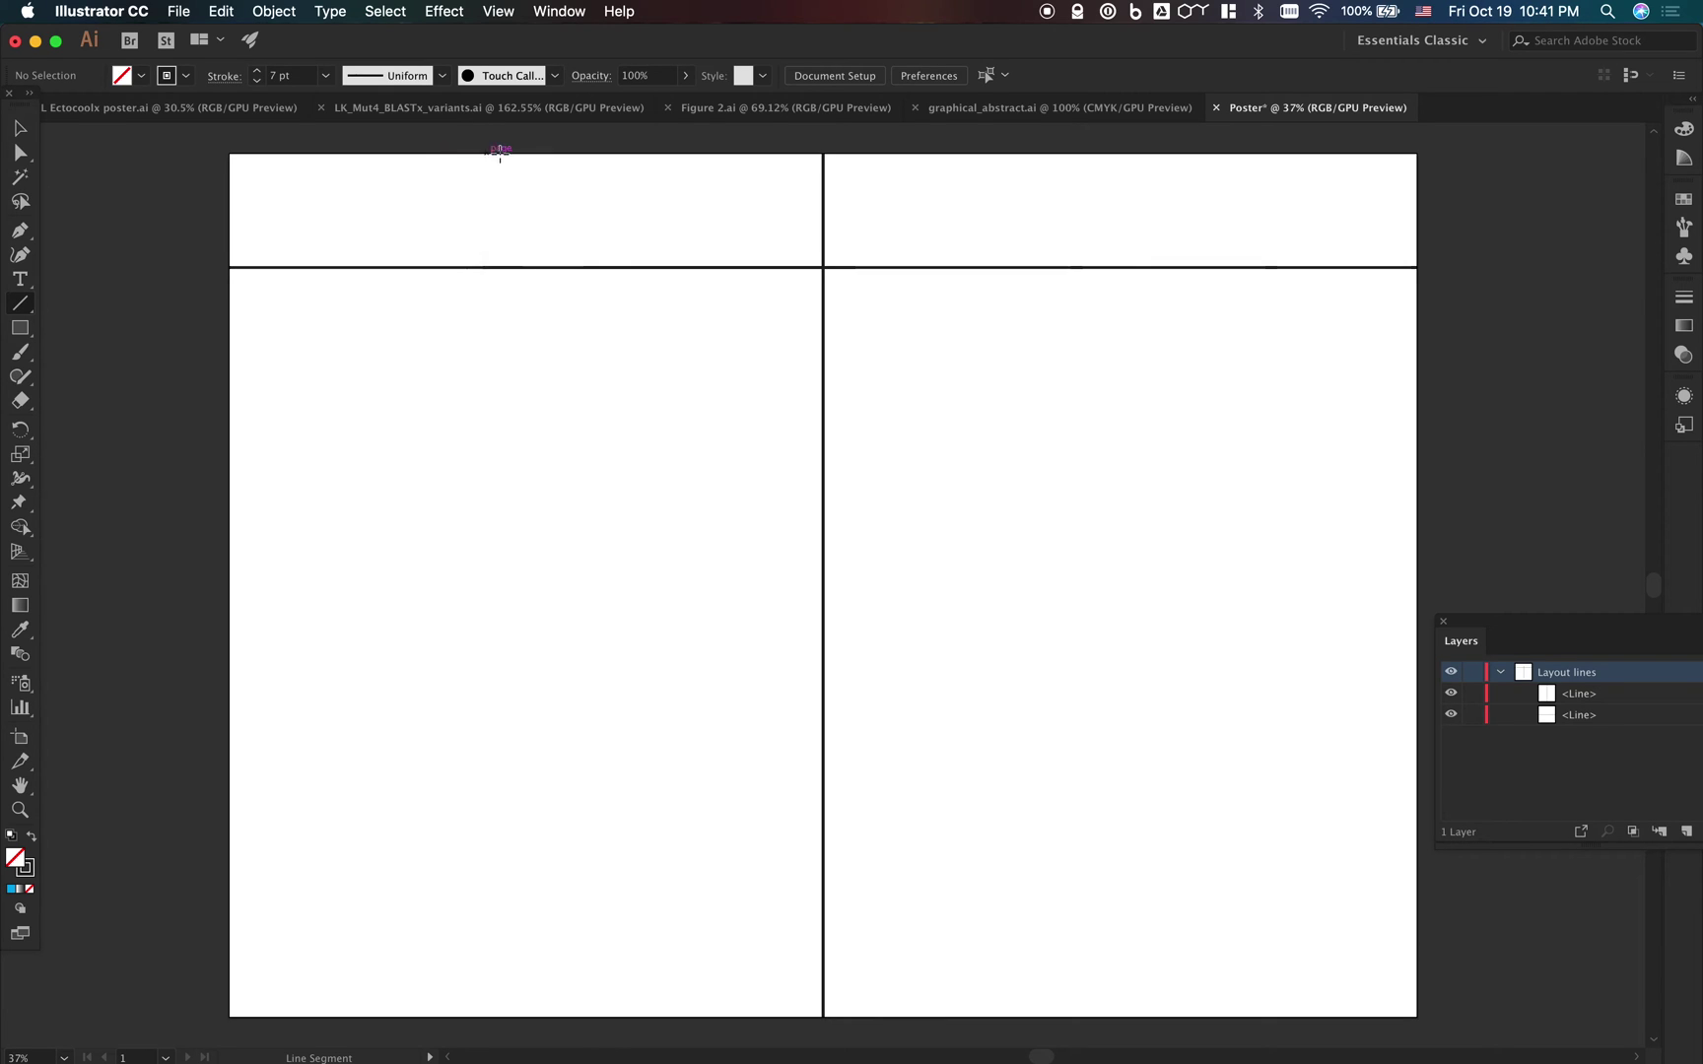
Draw a vertical line down the left half and a spacer rectangle between the first two lines
{"action": "mouse_move", "coordinate": [597, 154]}
{"action": "left_mouse_down"}
{"action": "mouse_move", "coordinate": [620, 962]}
{"action": "mouse_move", "coordinate": [605, 1011]}
{"action": "left_mouse_up"}
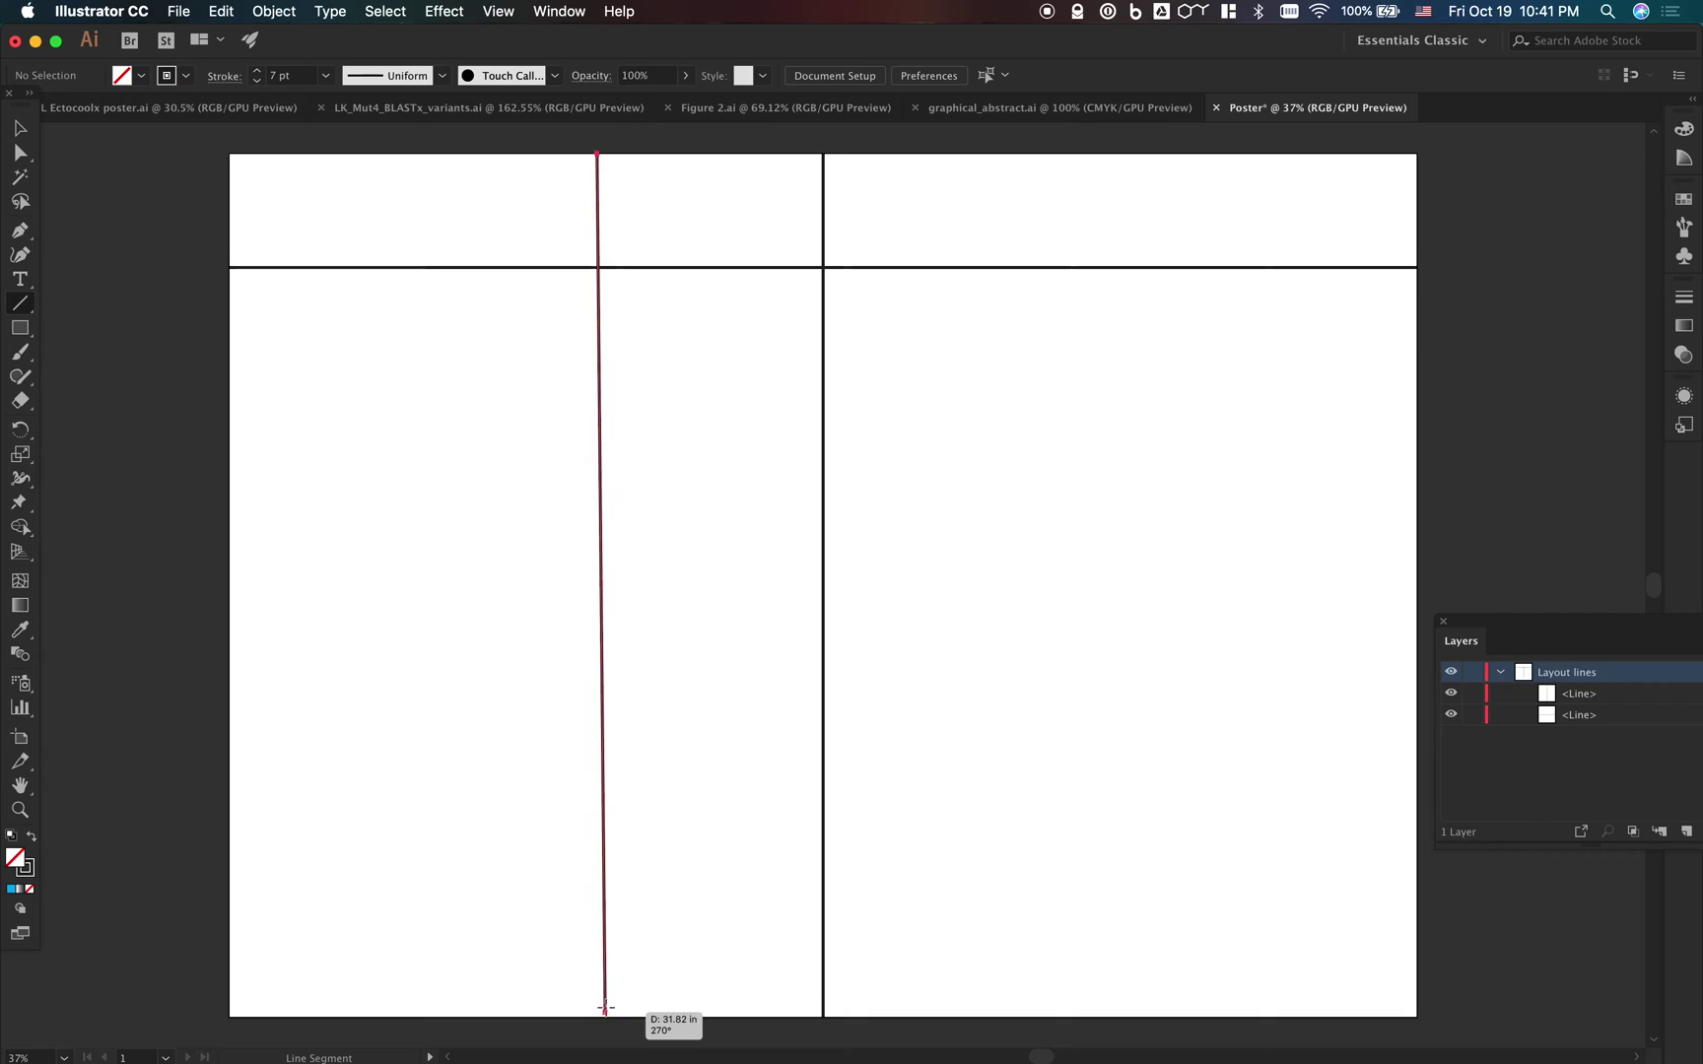
{"action": "left_click", "coordinate": [22, 337]}
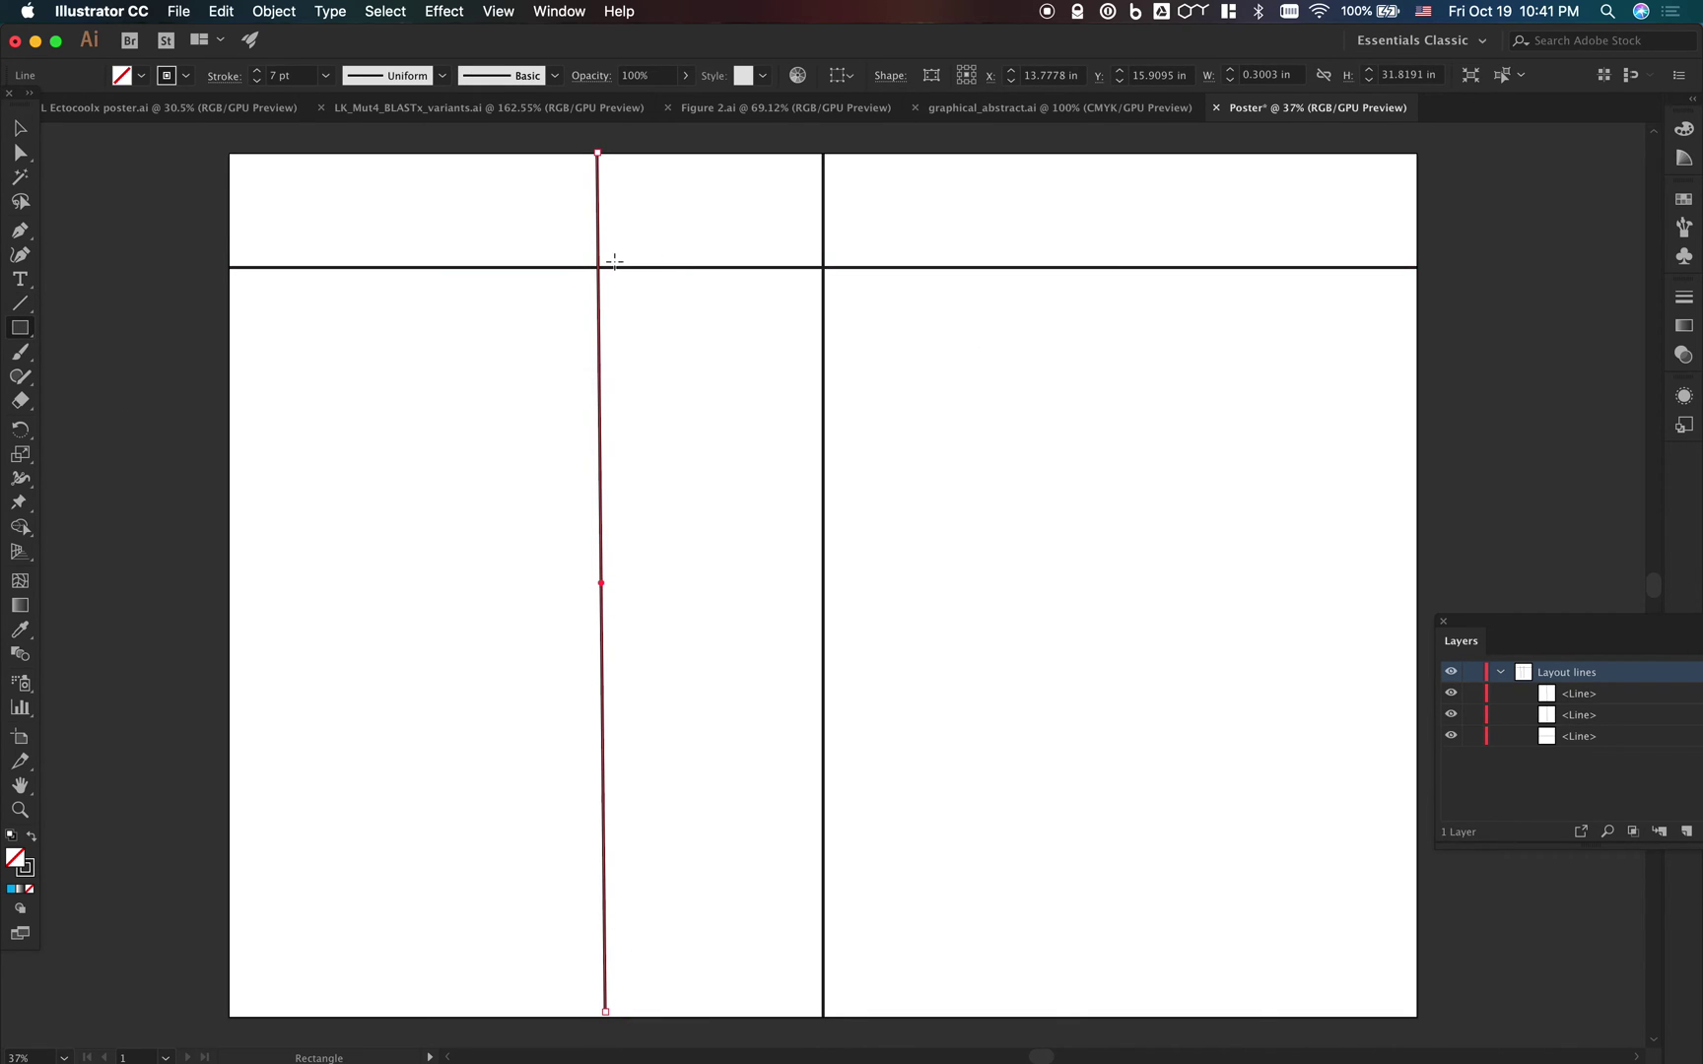
{"action": "left_click_drag", "start_coordinate": [596, 267], "coordinate": [823, 459]}
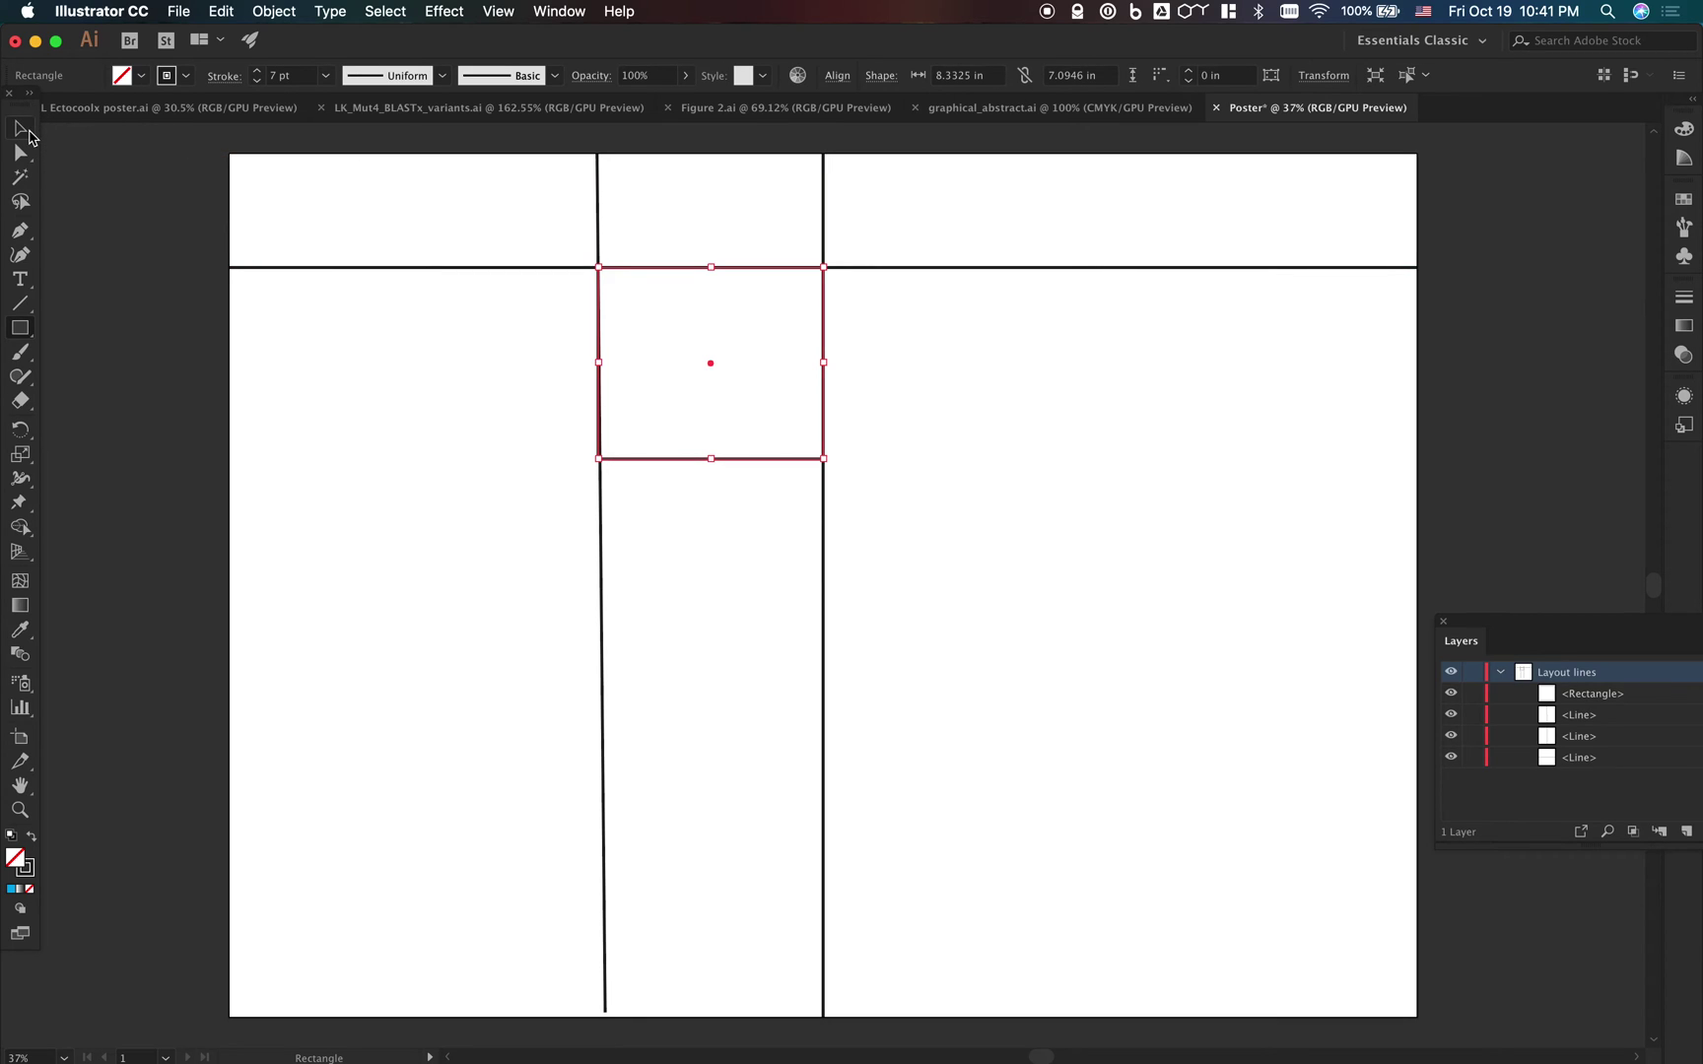
{"action": "left_click", "coordinate": [19, 129]}
{"action": "left_click", "coordinate": [589, 532]}
Duplicate the left vertical line and move the copy toward the right
{"action": "left_click", "coordinate": [601, 530]}
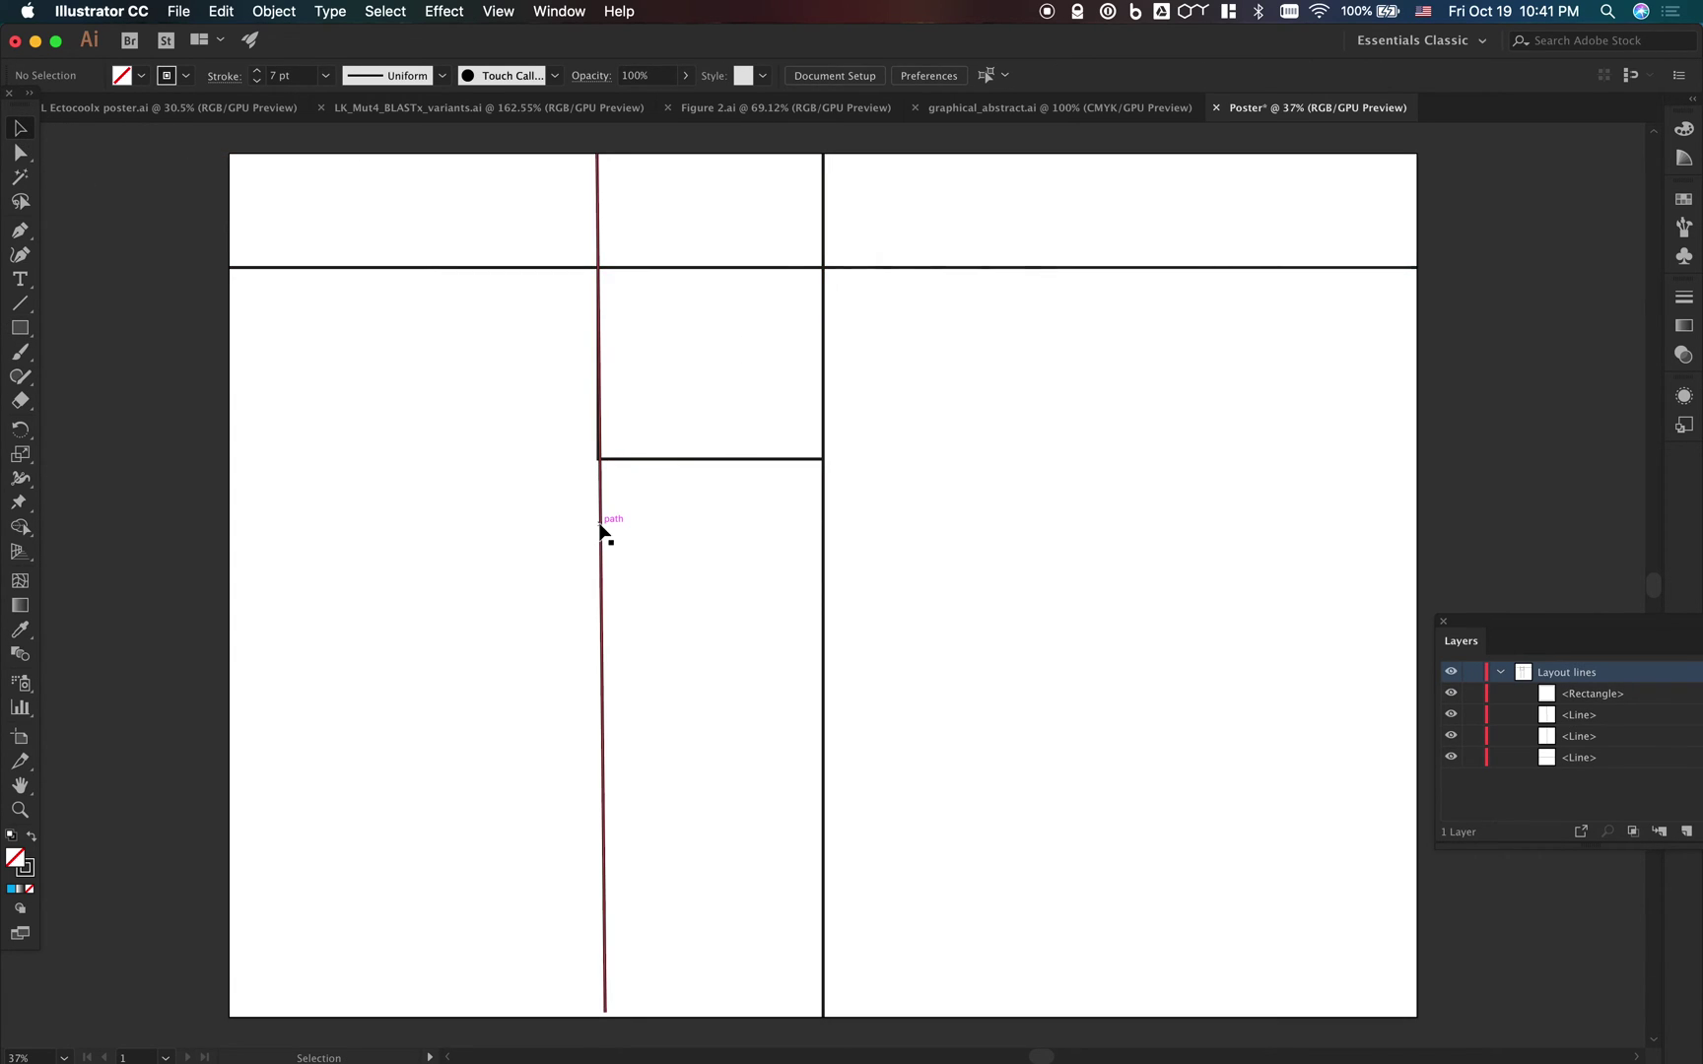
{"action": "key", "text": "super+d"}
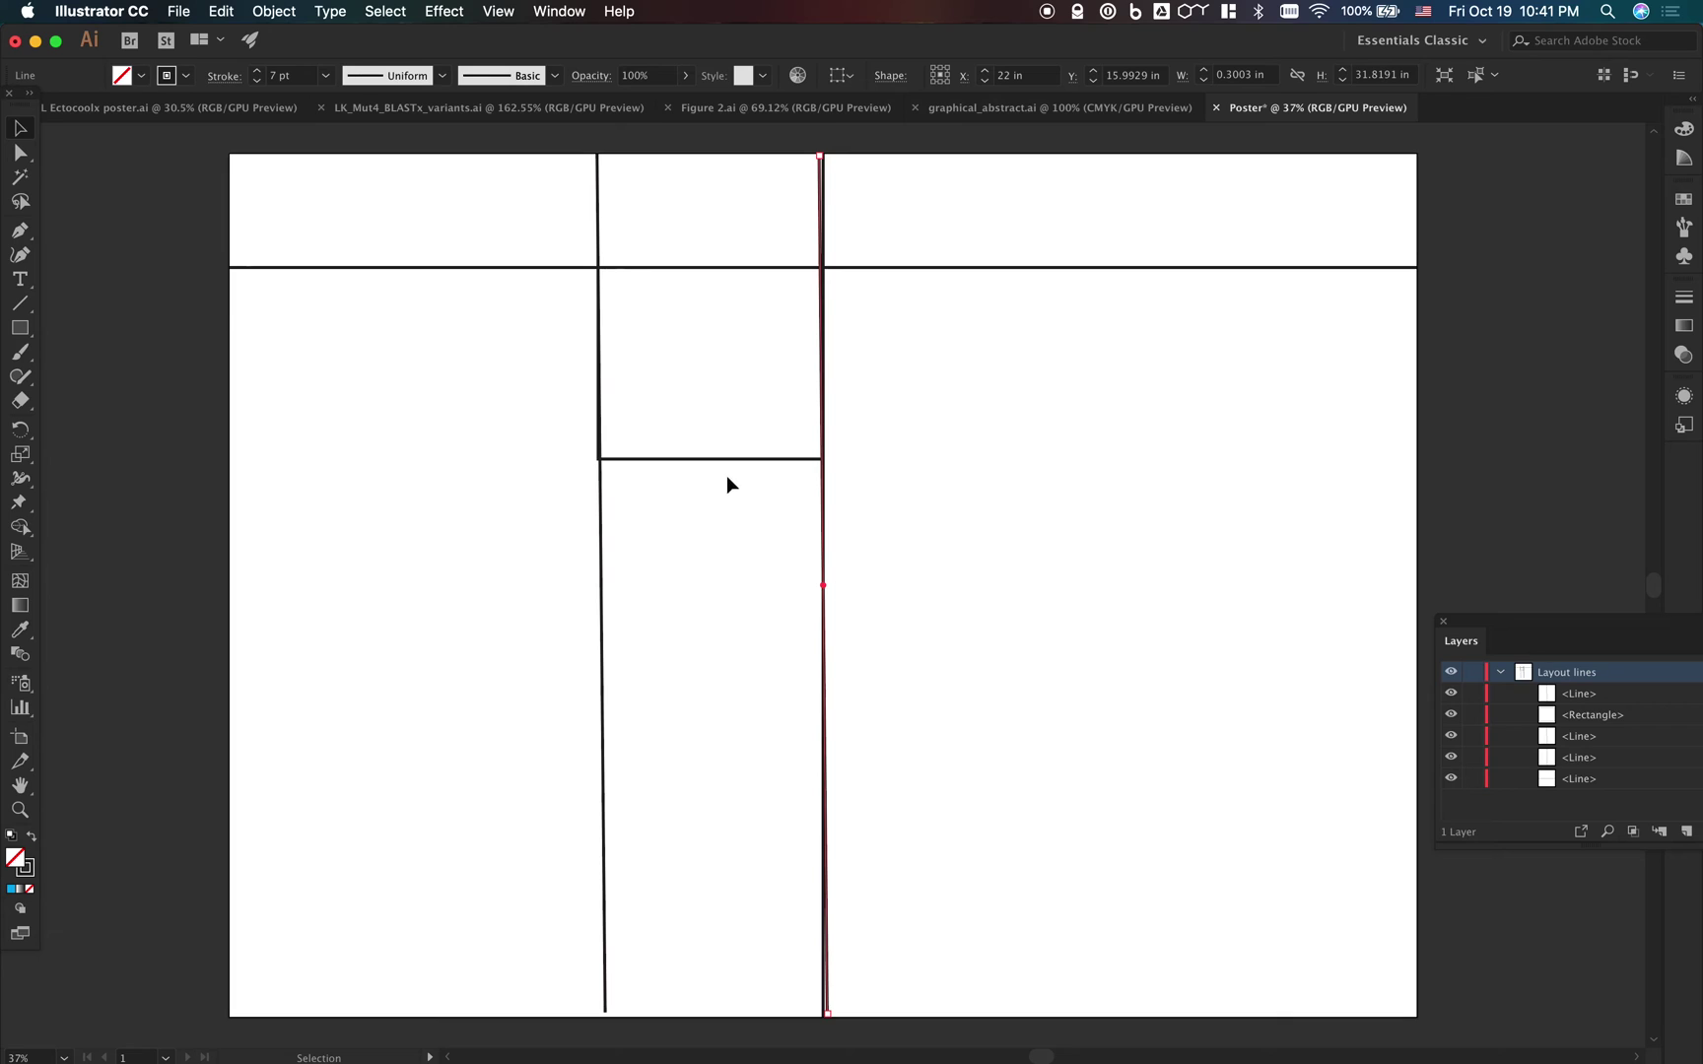
{"action": "left_click_drag", "start_coordinate": [825, 532], "coordinate": [1092, 524]}
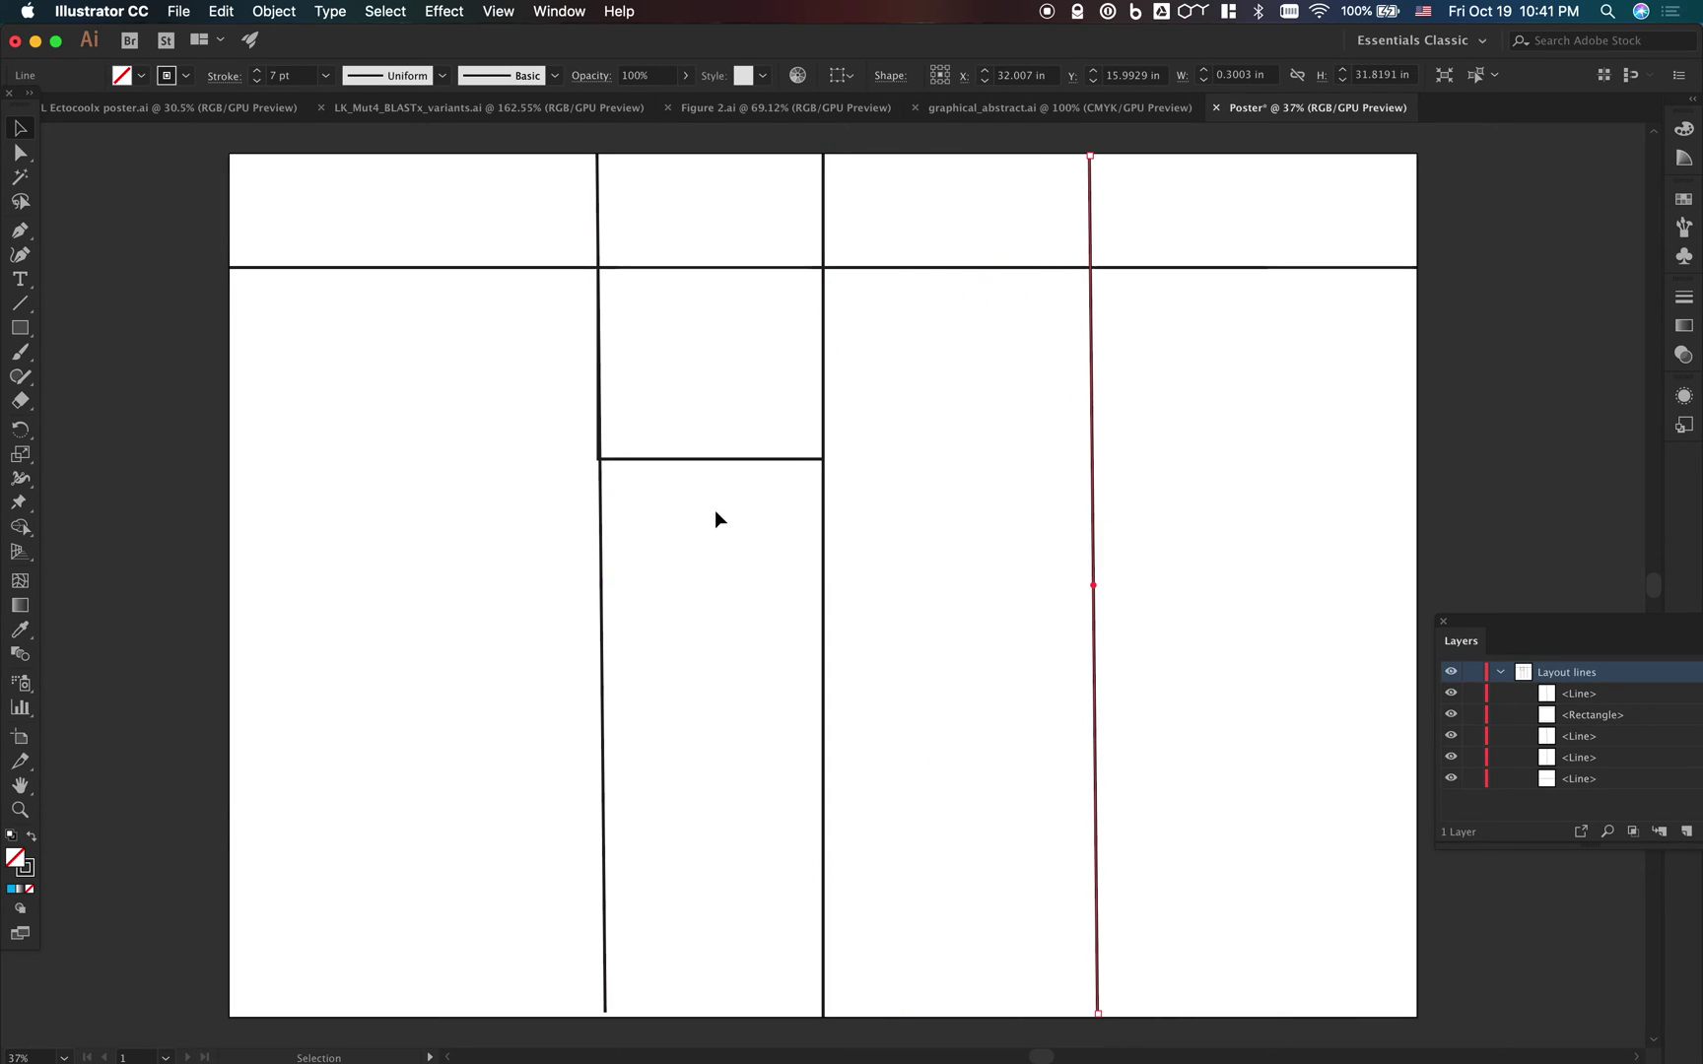
{"action": "left_click", "coordinate": [746, 459]}
{"action": "left_click_drag", "start_coordinate": [1096, 437], "coordinate": [1007, 424]}
Shift the spacer rectangle into the next gap and snap the new line to its right edge
{"action": "left_click", "coordinate": [724, 459]}
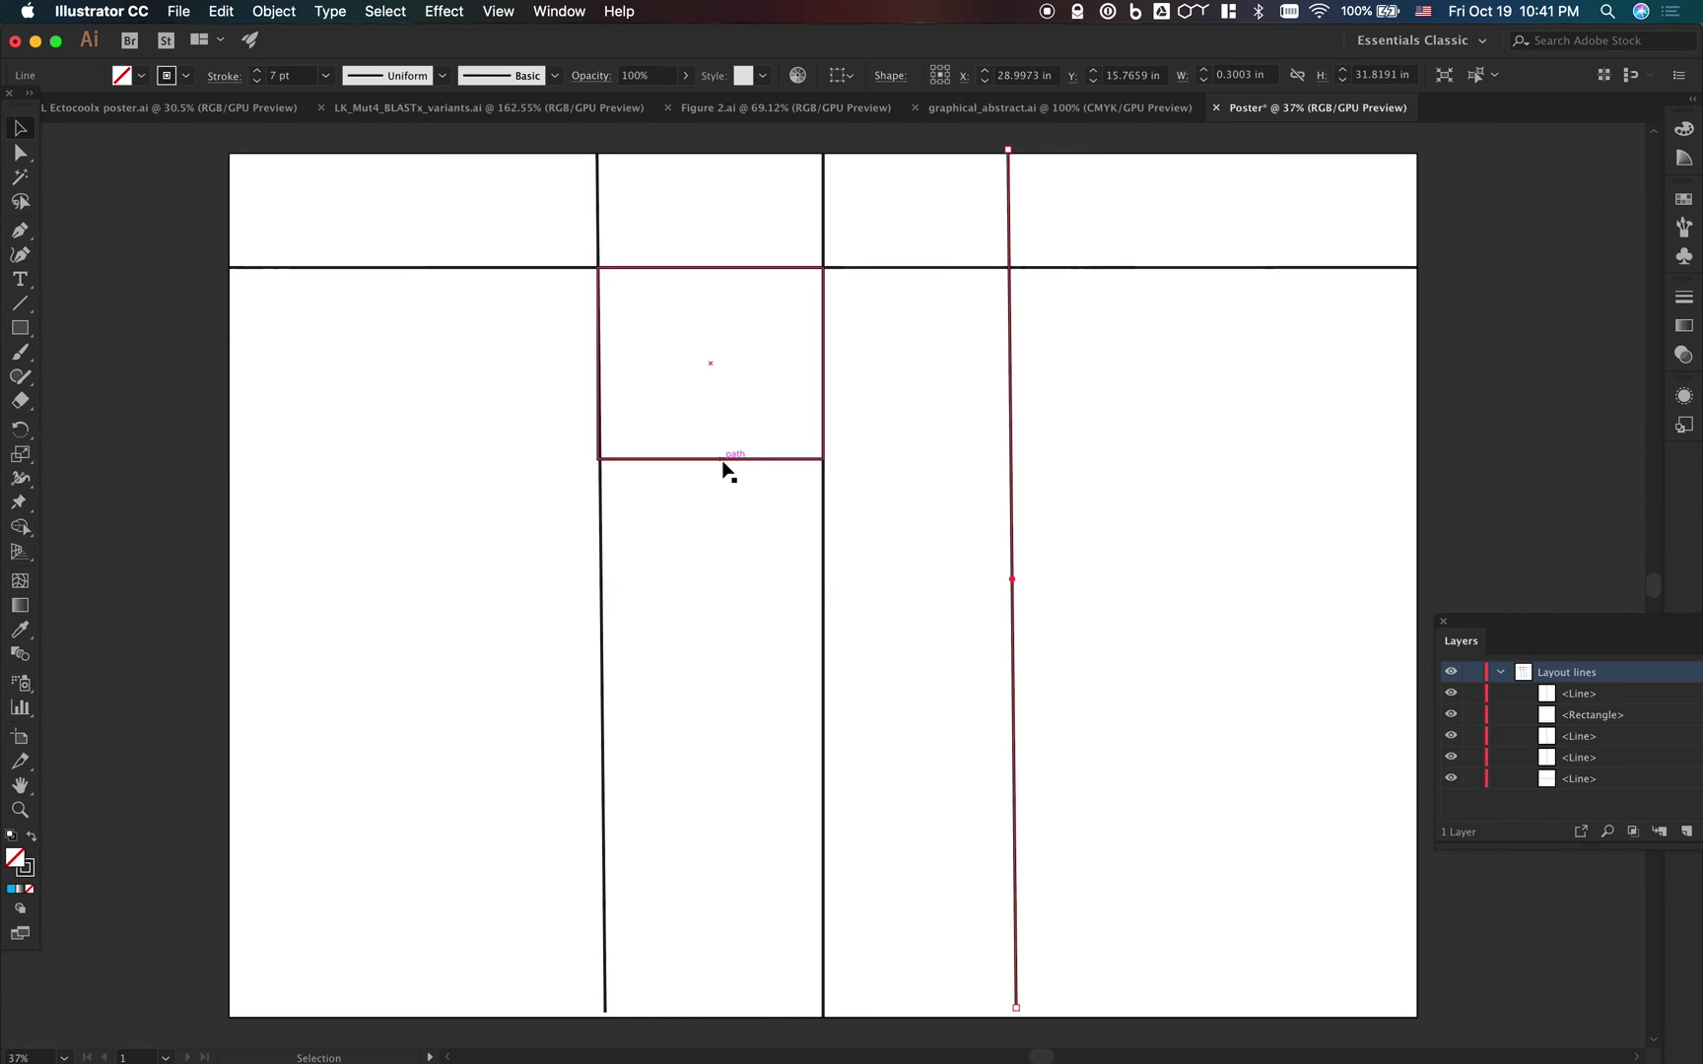
{"action": "left_click_drag", "start_coordinate": [725, 460], "coordinate": [961, 458]}
{"action": "left_click", "coordinate": [1045, 541]}
{"action": "left_click_drag", "start_coordinate": [1010, 543], "coordinate": [1046, 498]}
{"action": "left_click", "coordinate": [1193, 540]}
Delete the spacer rectangle and nudge the right vertical line into place
{"action": "left_click", "coordinate": [1015, 507]}
{"action": "left_click", "coordinate": [974, 463]}
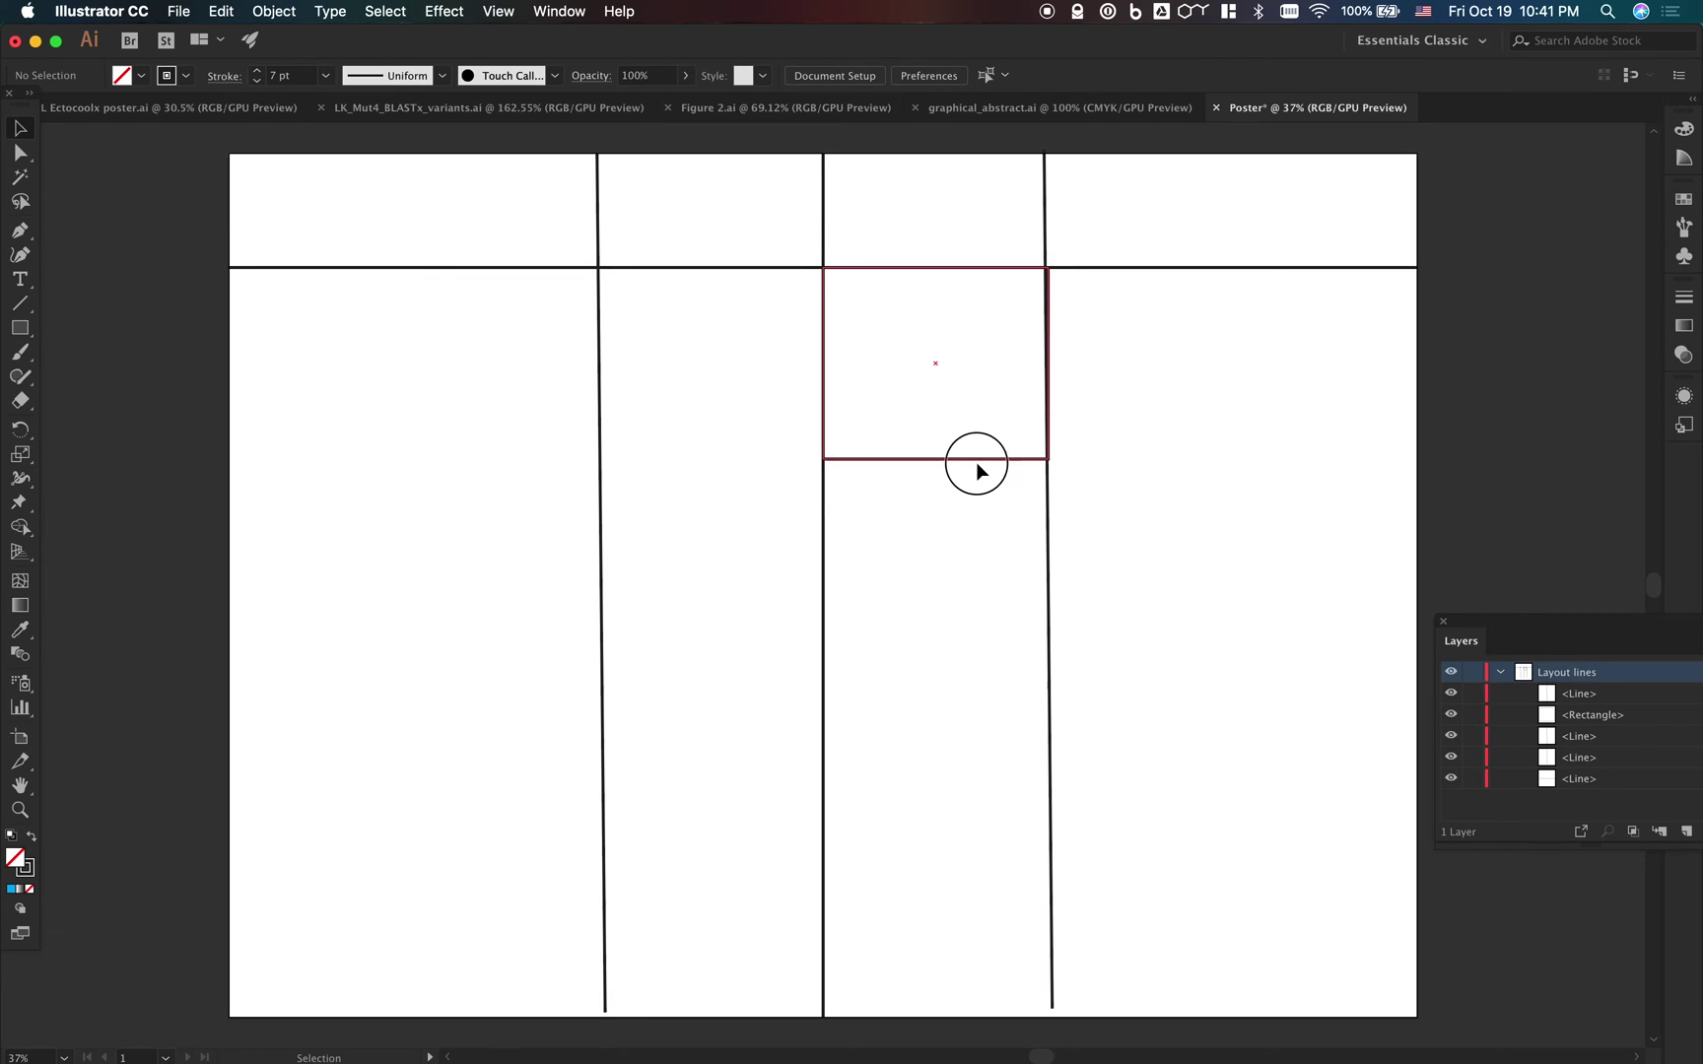
{"action": "key", "text": "Delete"}
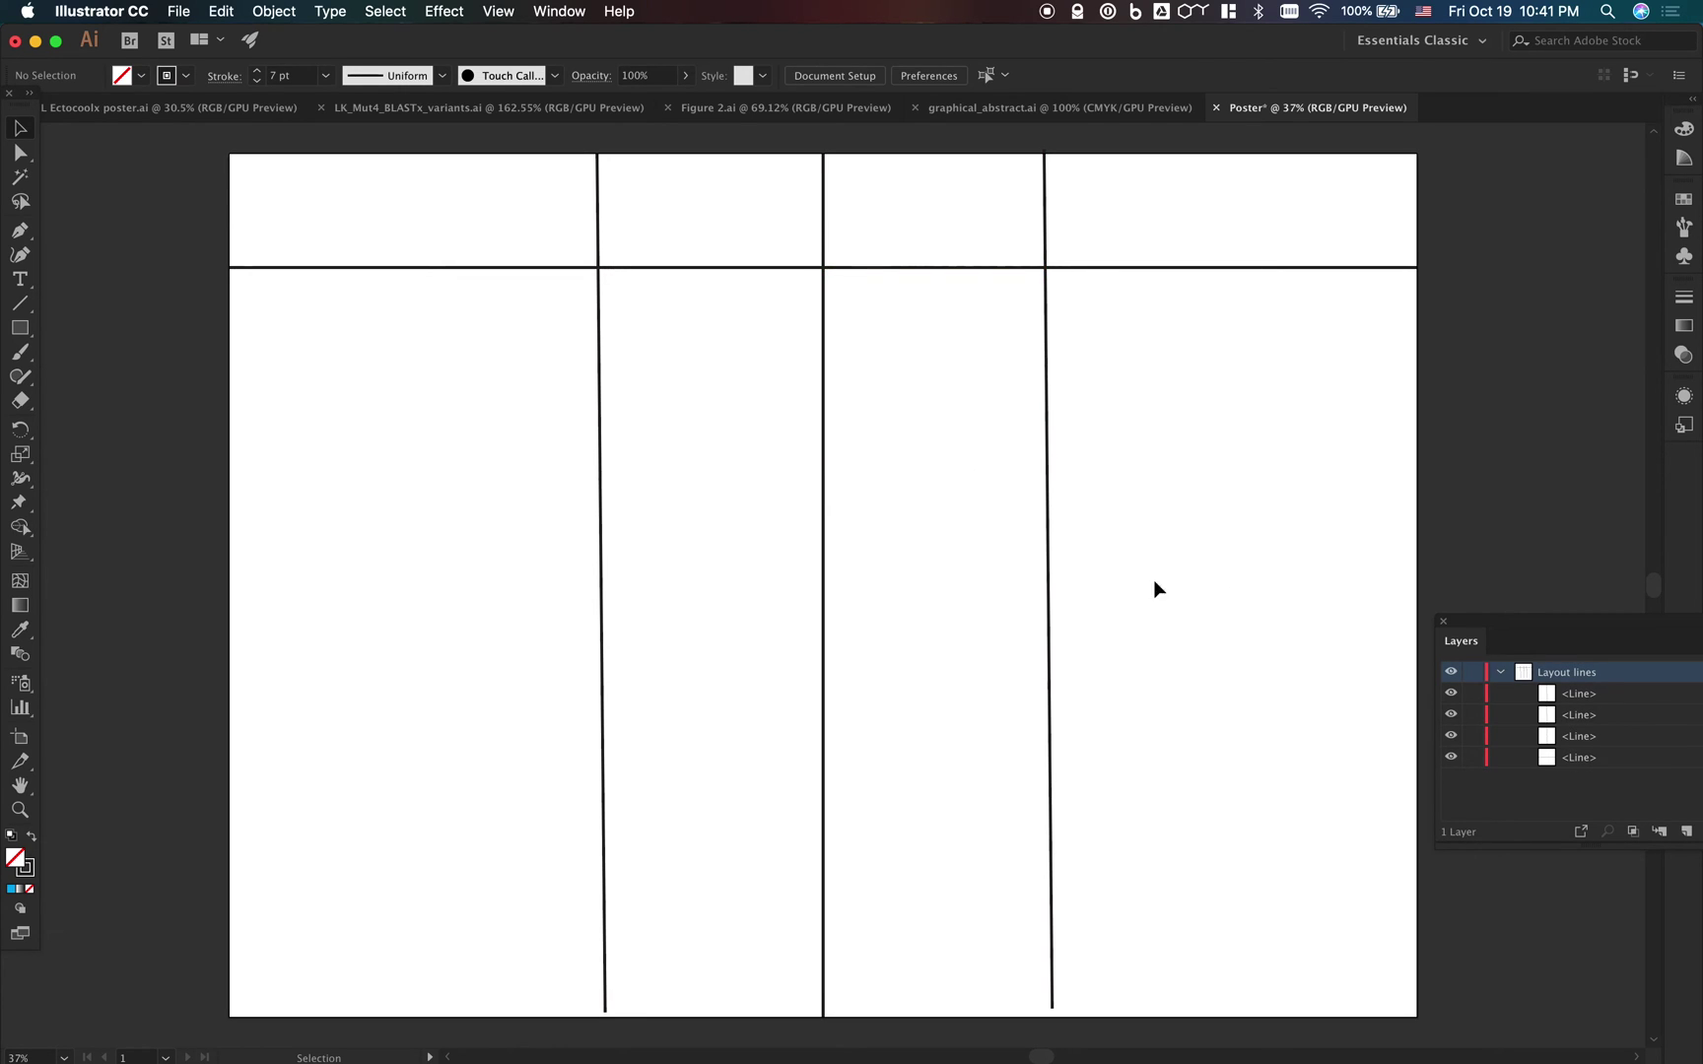
{"action": "left_click_drag", "start_coordinate": [1050, 544], "coordinate": [1054, 544]}
{"action": "left_click", "coordinate": [823, 555]}
Delete the middle vertical line and stretch the left line to the poster's bottom edge
{"action": "key", "text": "Delete"}
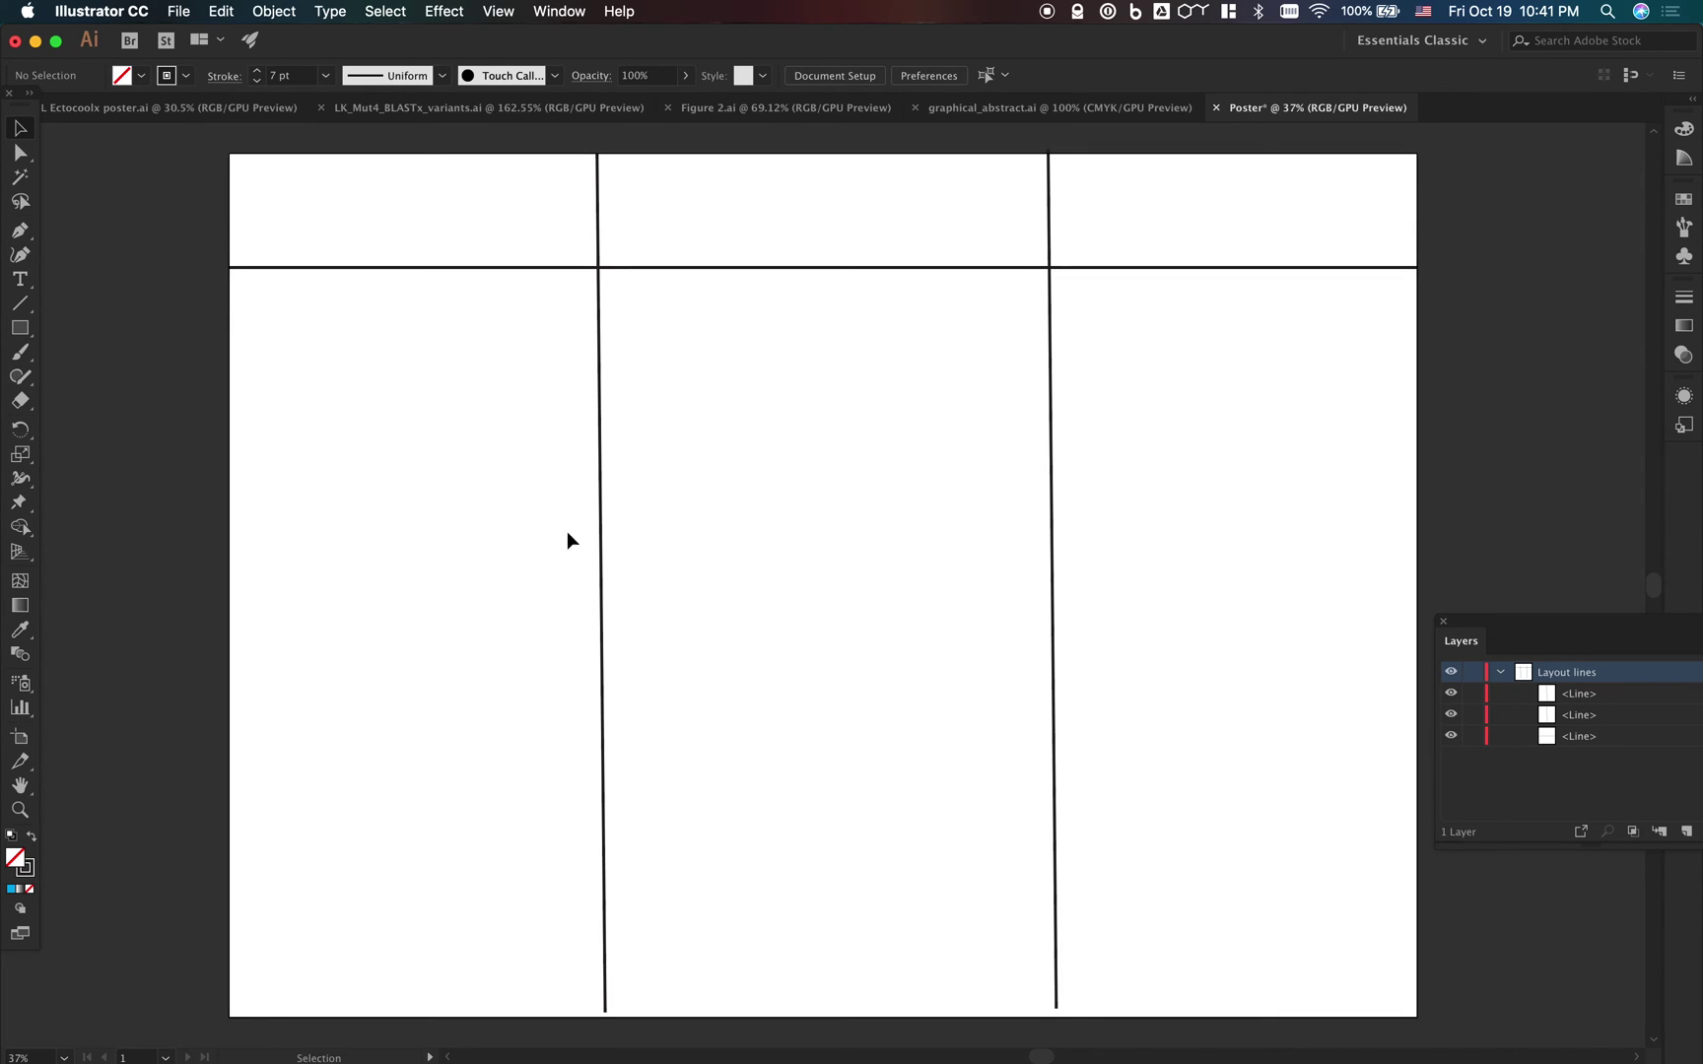
{"action": "left_click", "coordinate": [603, 868]}
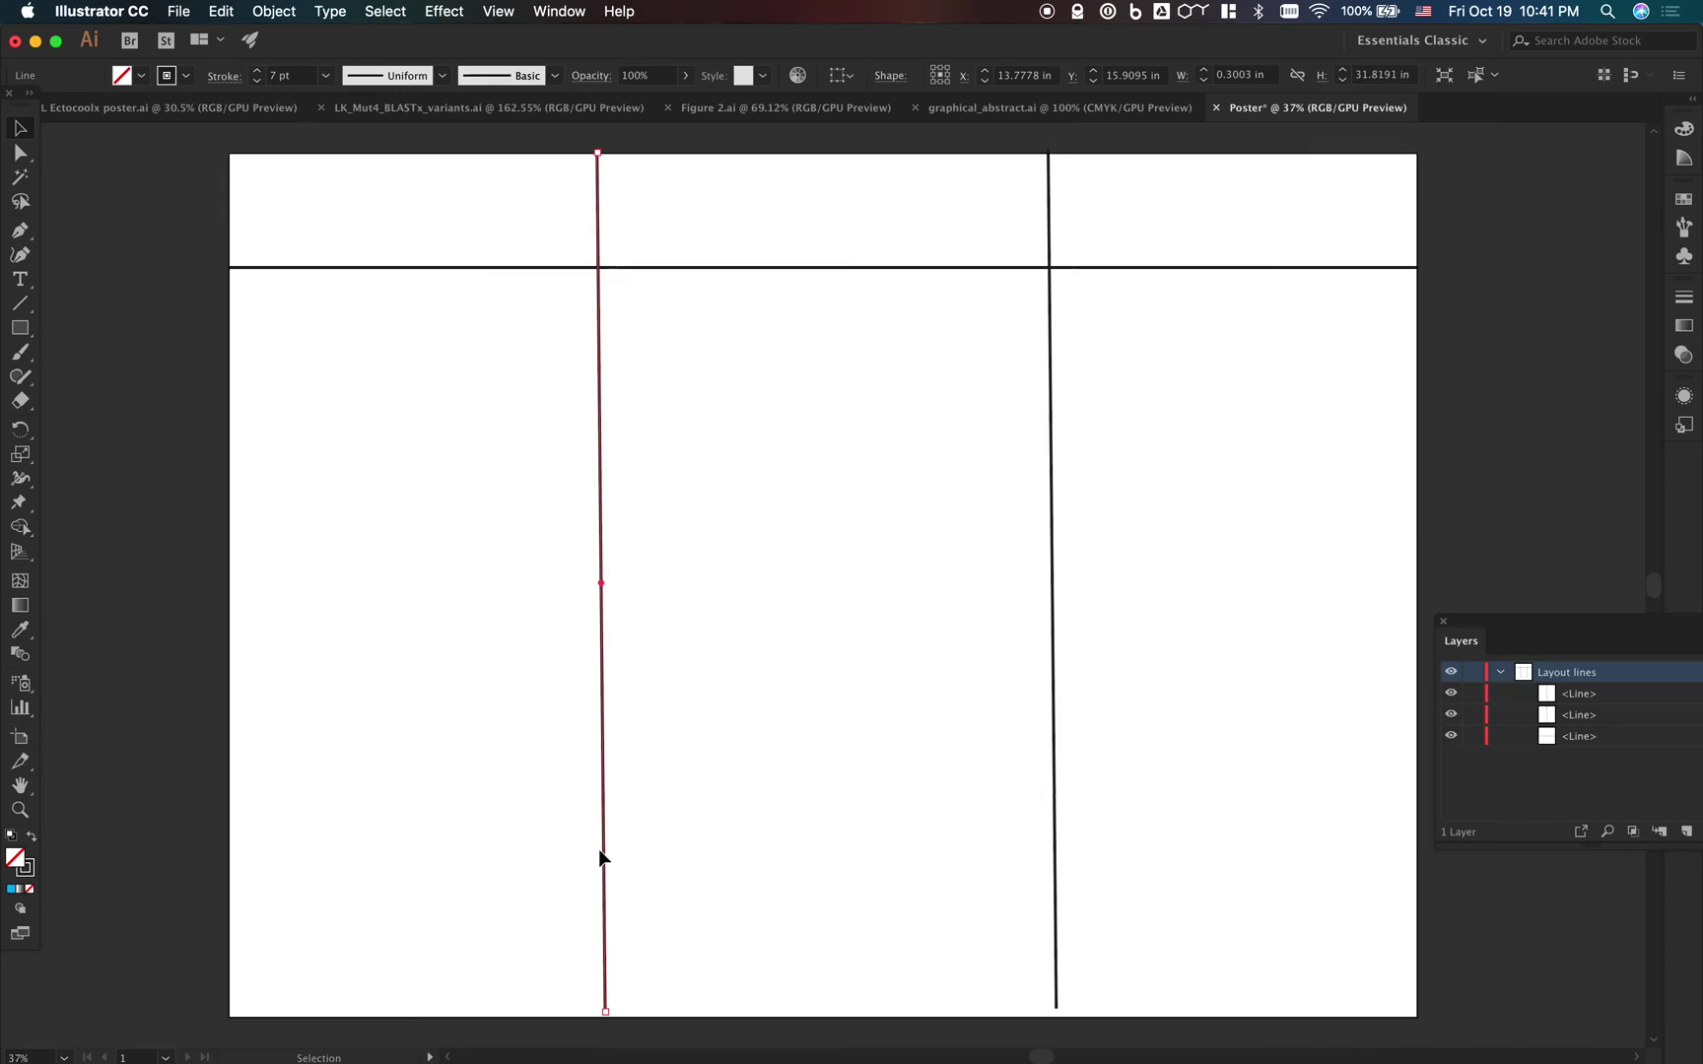
{"action": "left_click_drag", "start_coordinate": [605, 1013], "coordinate": [607, 1015]}
{"action": "left_click", "coordinate": [957, 966]}
{"action": "scroll", "coordinate": [714, 946], "scroll_direction": "up", "scroll_amount": 5}
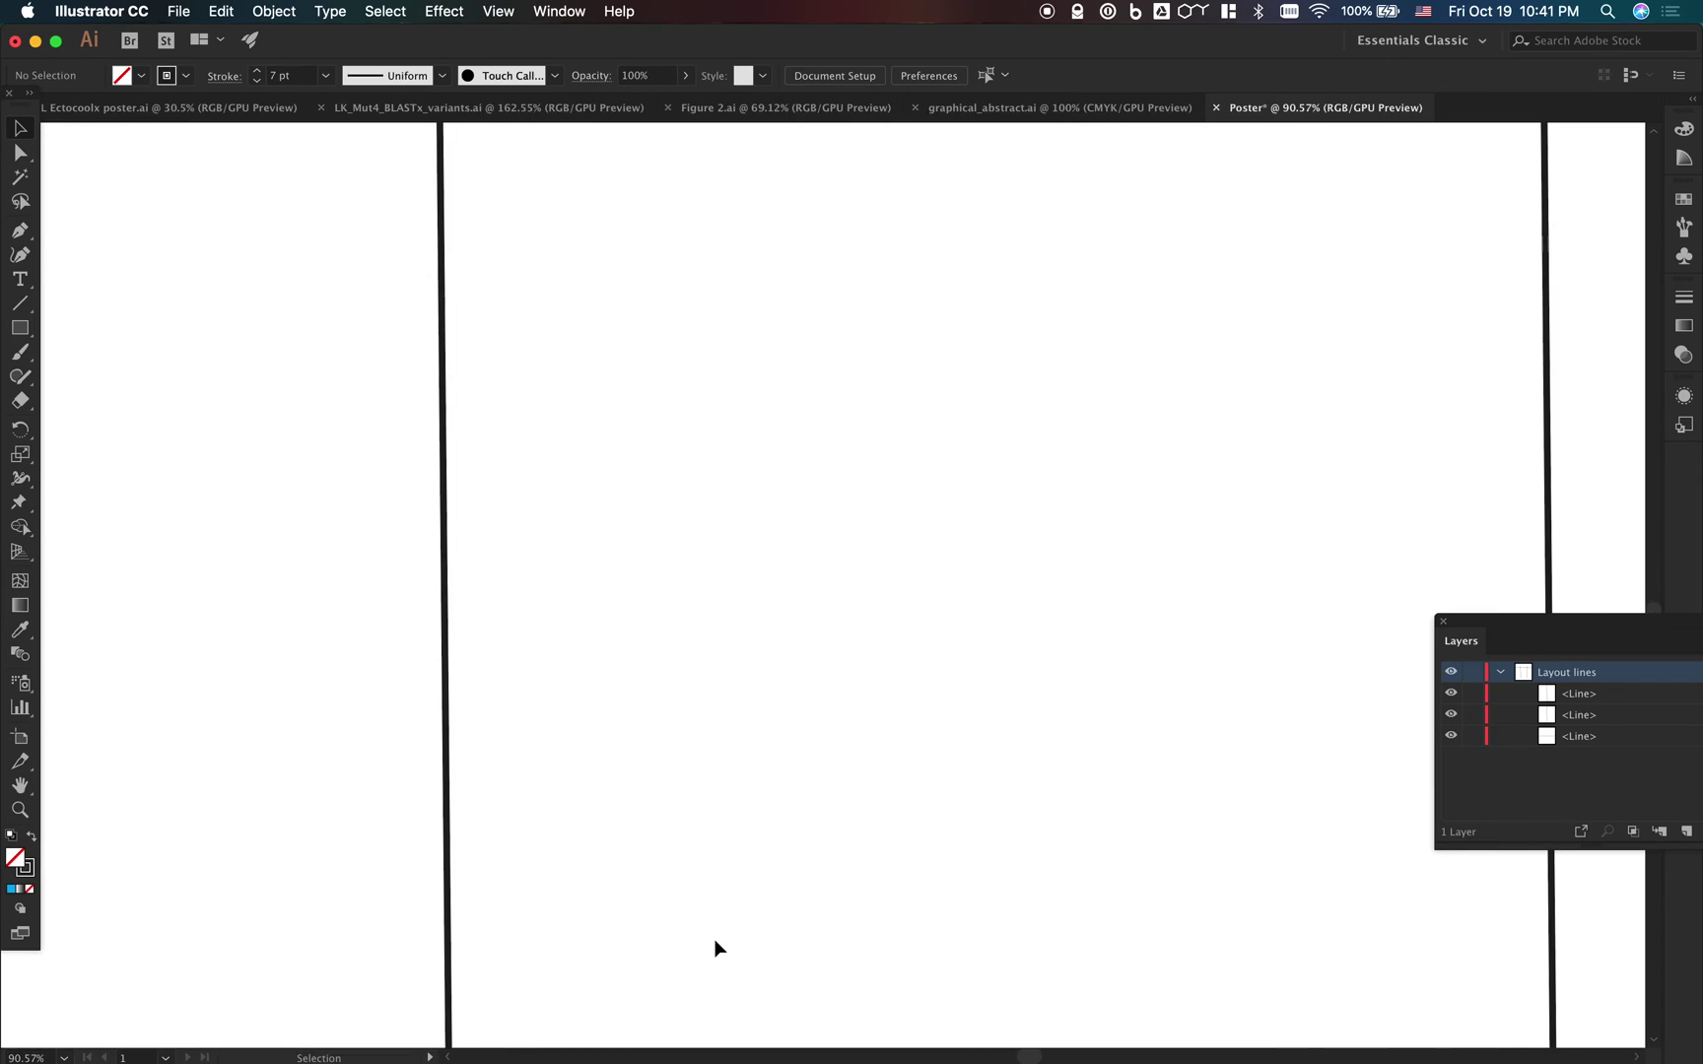
{"action": "left_click", "coordinate": [547, 589]}
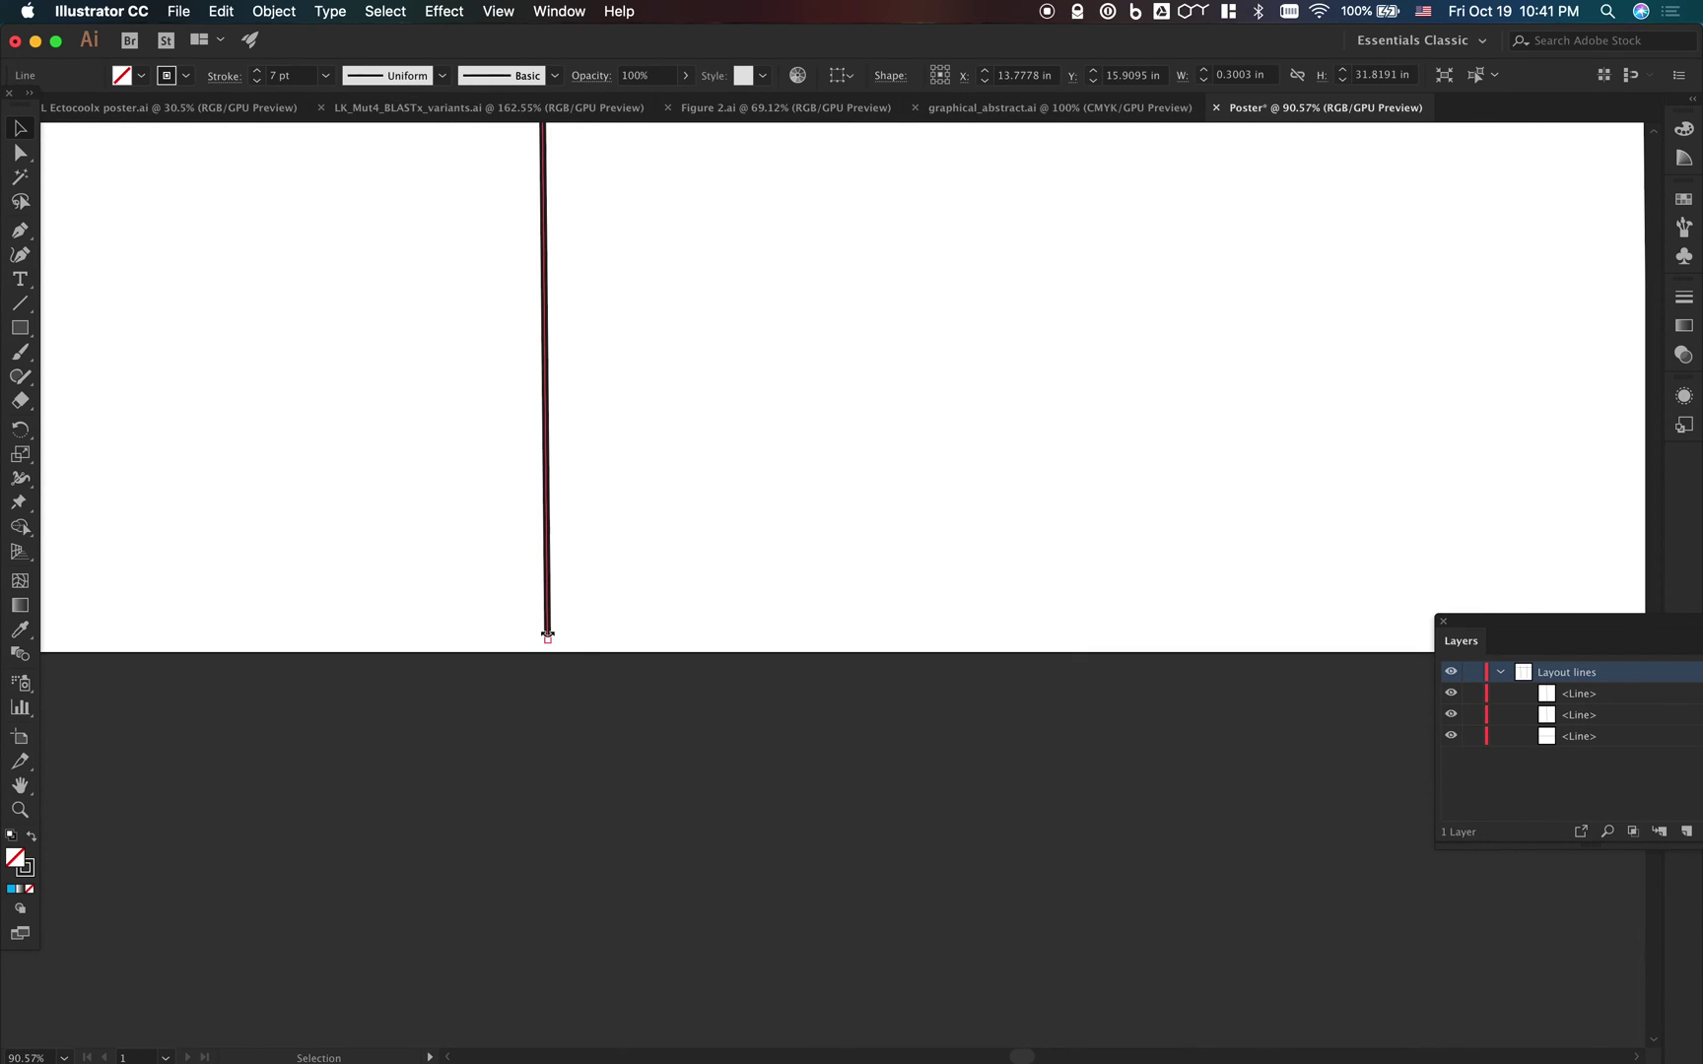
{"action": "left_click_drag", "start_coordinate": [547, 641], "coordinate": [548, 652]}
Extend the right vertical line to the bottom edge and fit the whole poster in view
{"action": "scroll", "coordinate": [747, 689], "scroll_direction": "right", "scroll_amount": 4}
{"action": "scroll", "coordinate": [747, 689], "scroll_direction": "right", "scroll_amount": 4}
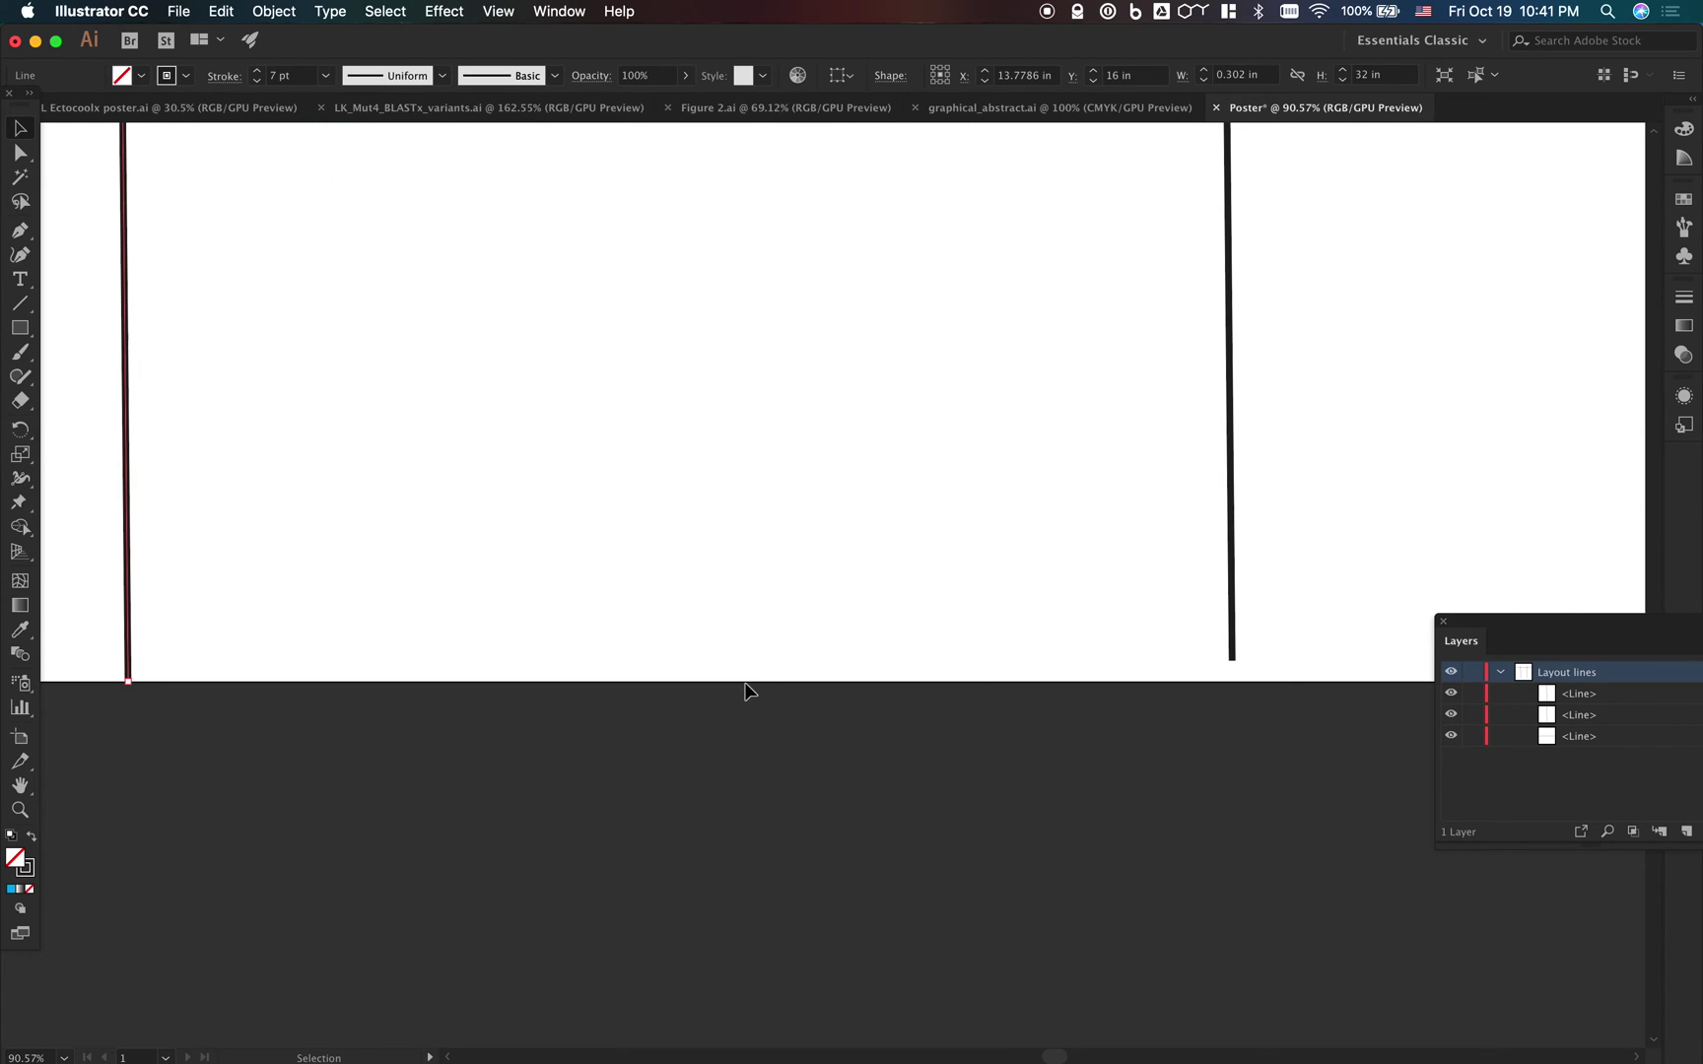
{"action": "left_click", "coordinate": [1228, 623]}
{"action": "left_click_drag", "start_coordinate": [1231, 660], "coordinate": [1231, 684]}
{"action": "key", "text": "super+0"}
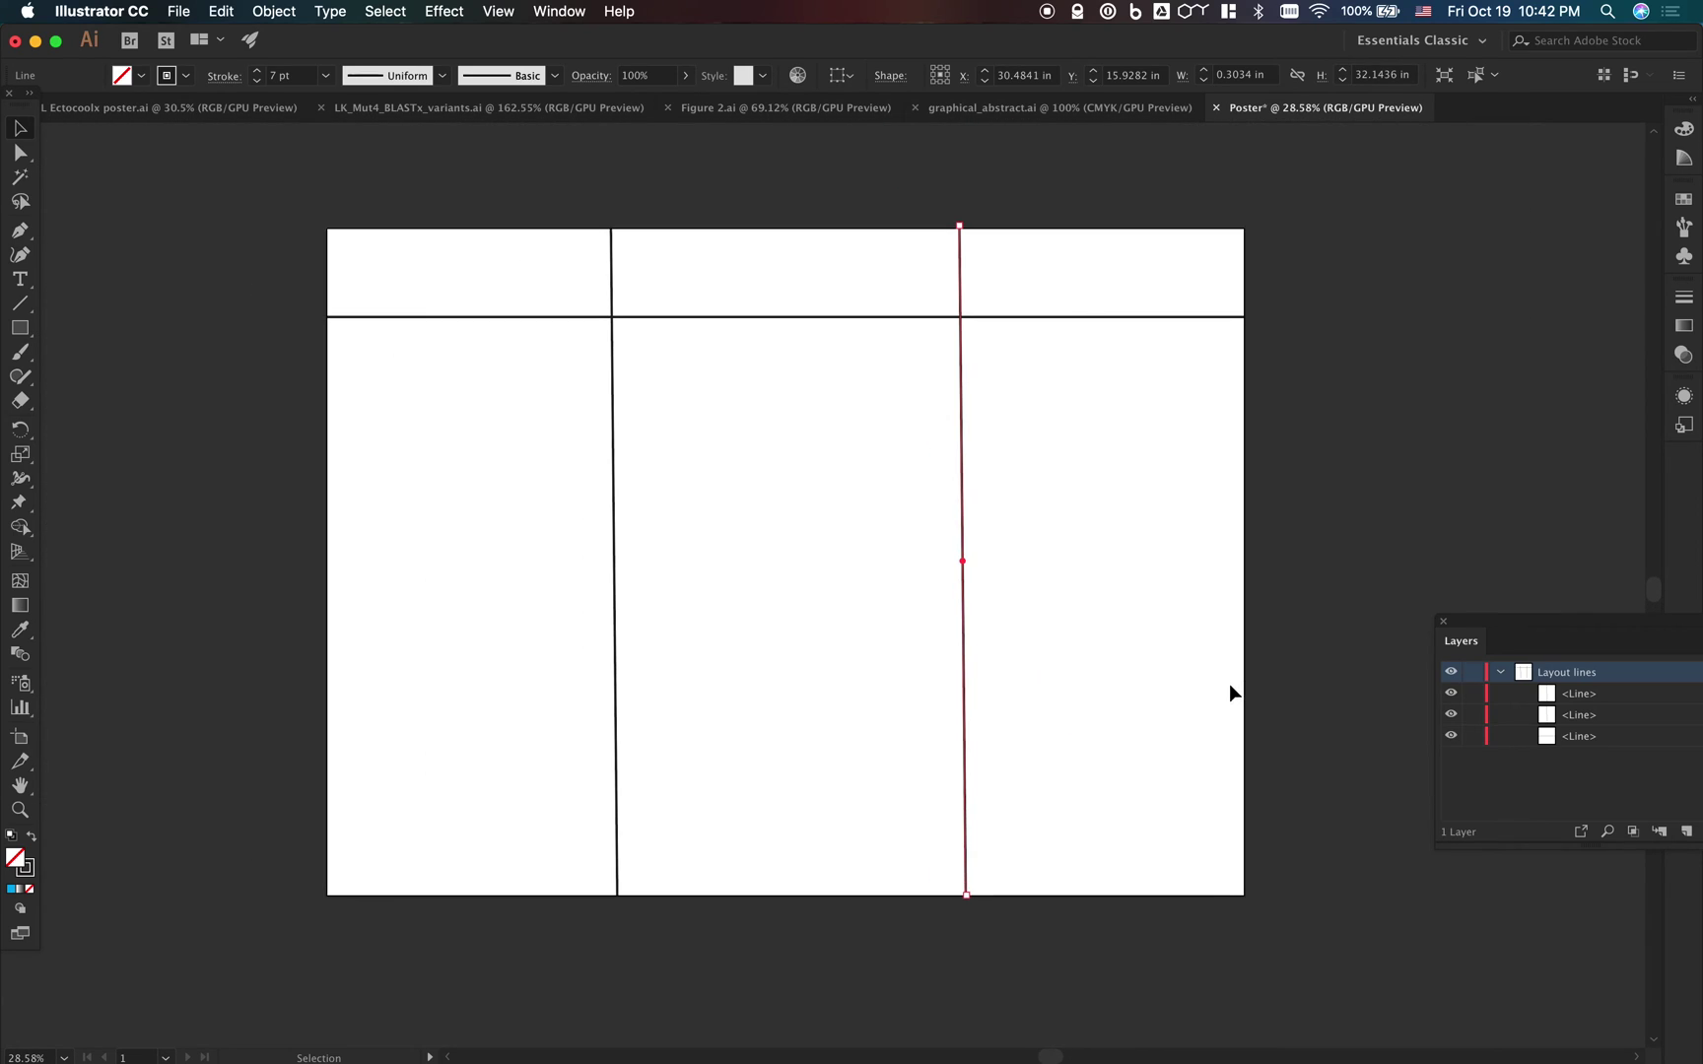
Draw a 42.52 × 27.08 in rectangle from below the horizontal line to near the bottom-right corner
{"action": "left_click", "coordinate": [20, 328]}
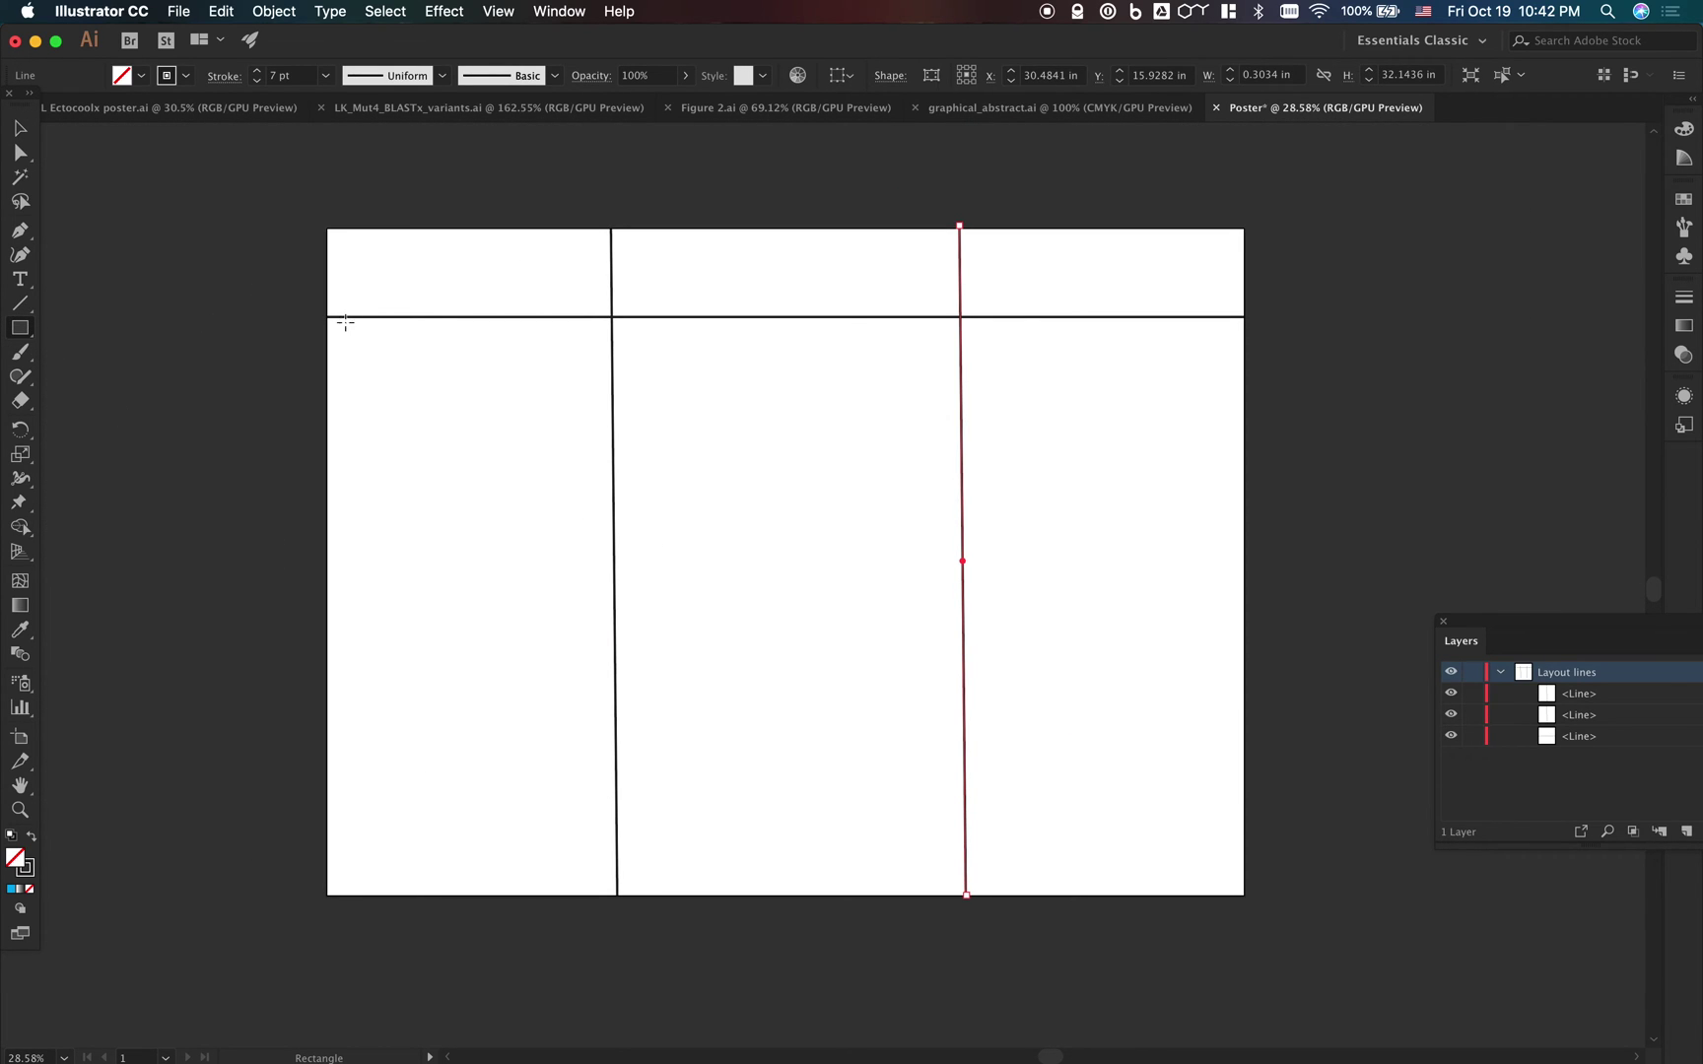
{"action": "left_click_drag", "start_coordinate": [341, 317], "coordinate": [1093, 776]}
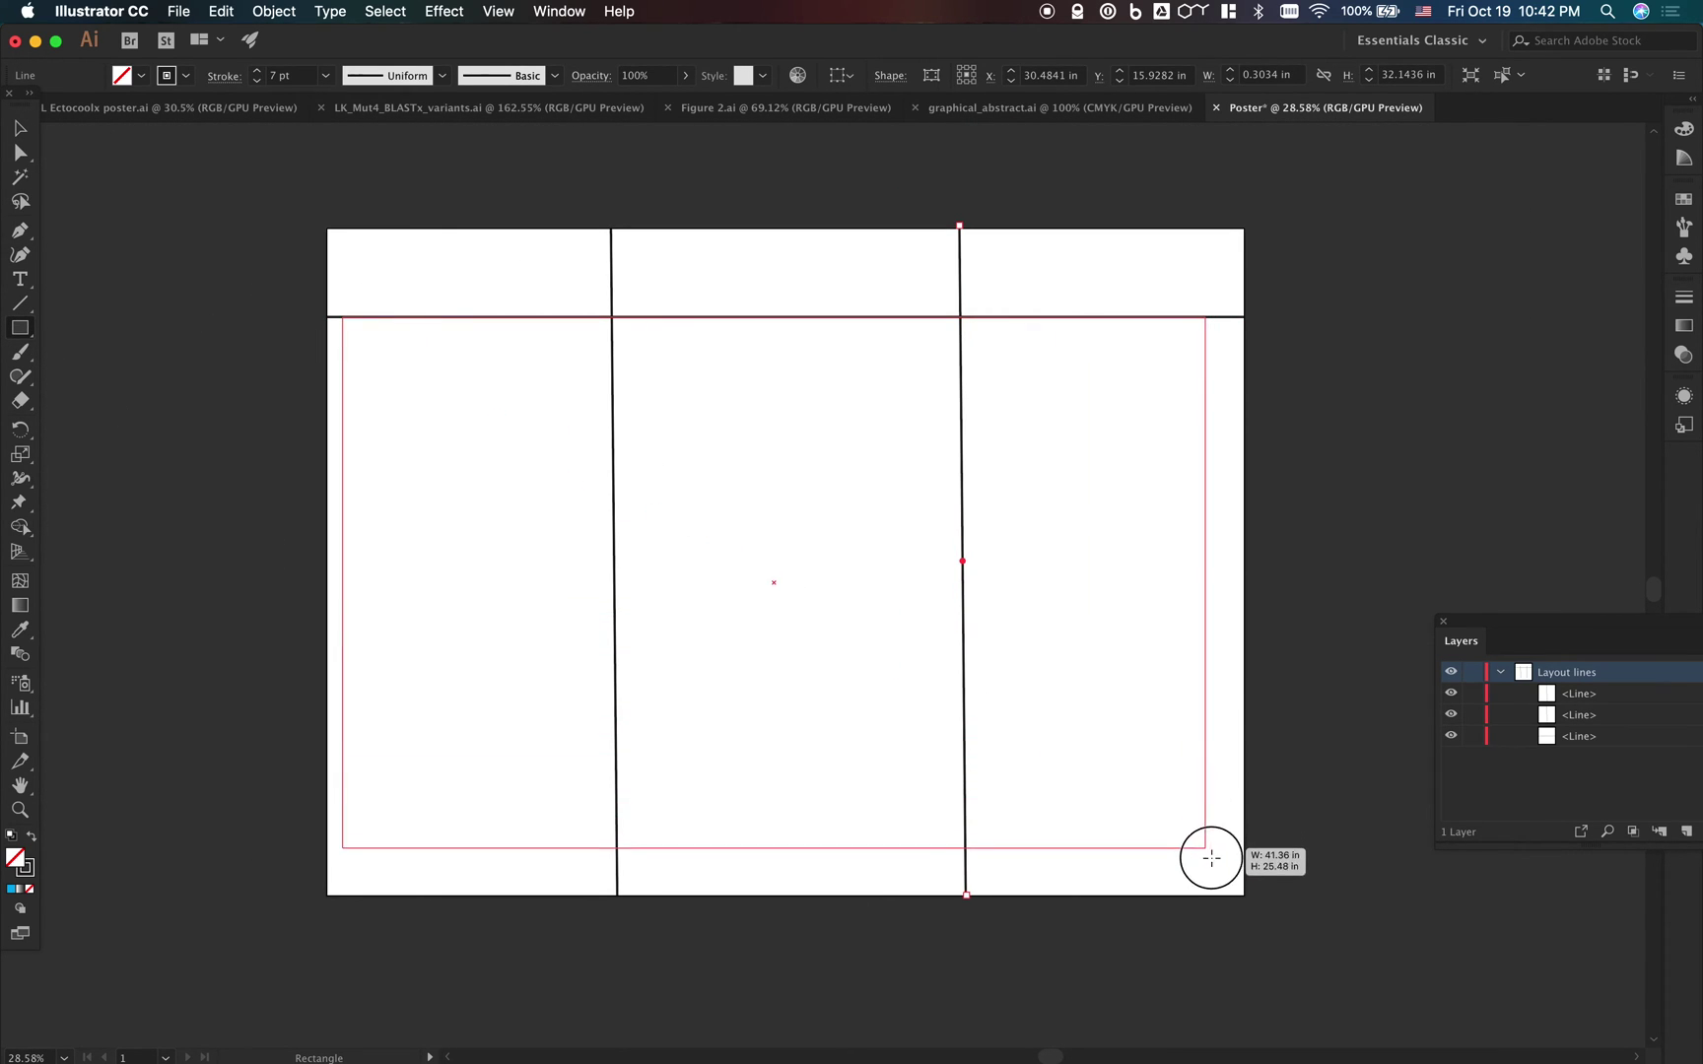
{"action": "left_click_drag", "start_coordinate": [1211, 857], "coordinate": [1228, 881]}
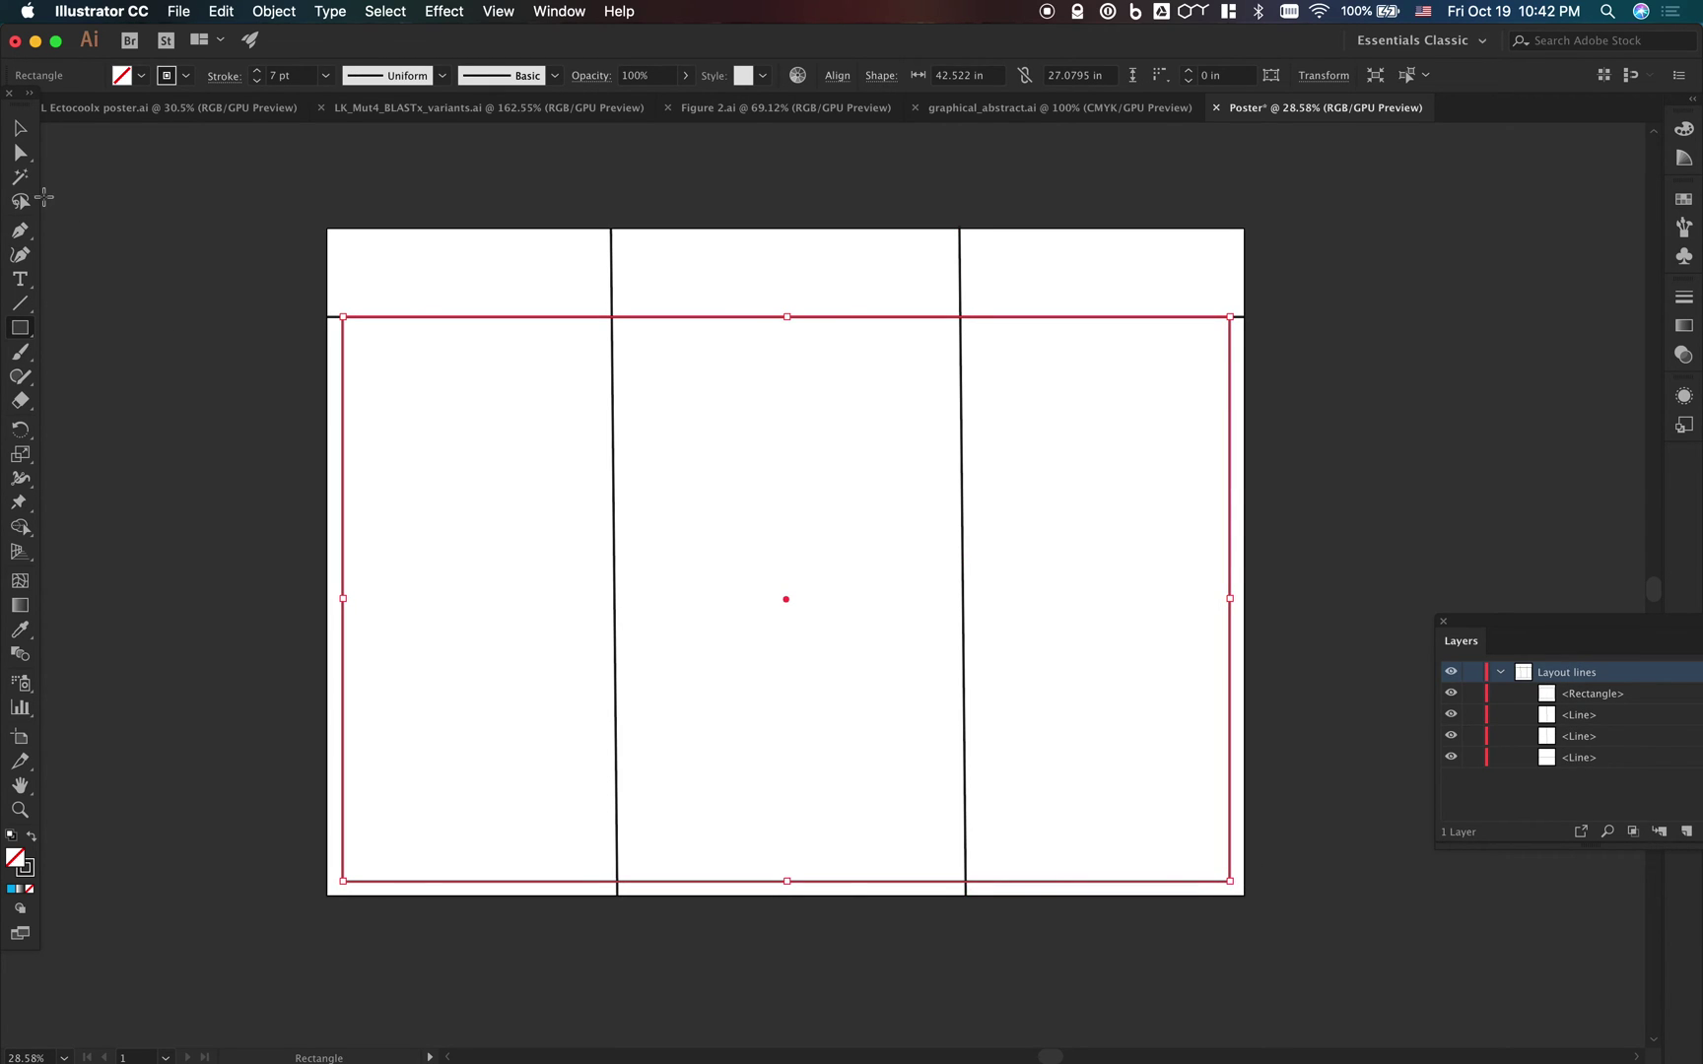
{"action": "left_click", "coordinate": [20, 129]}
{"action": "left_click", "coordinate": [253, 448]}
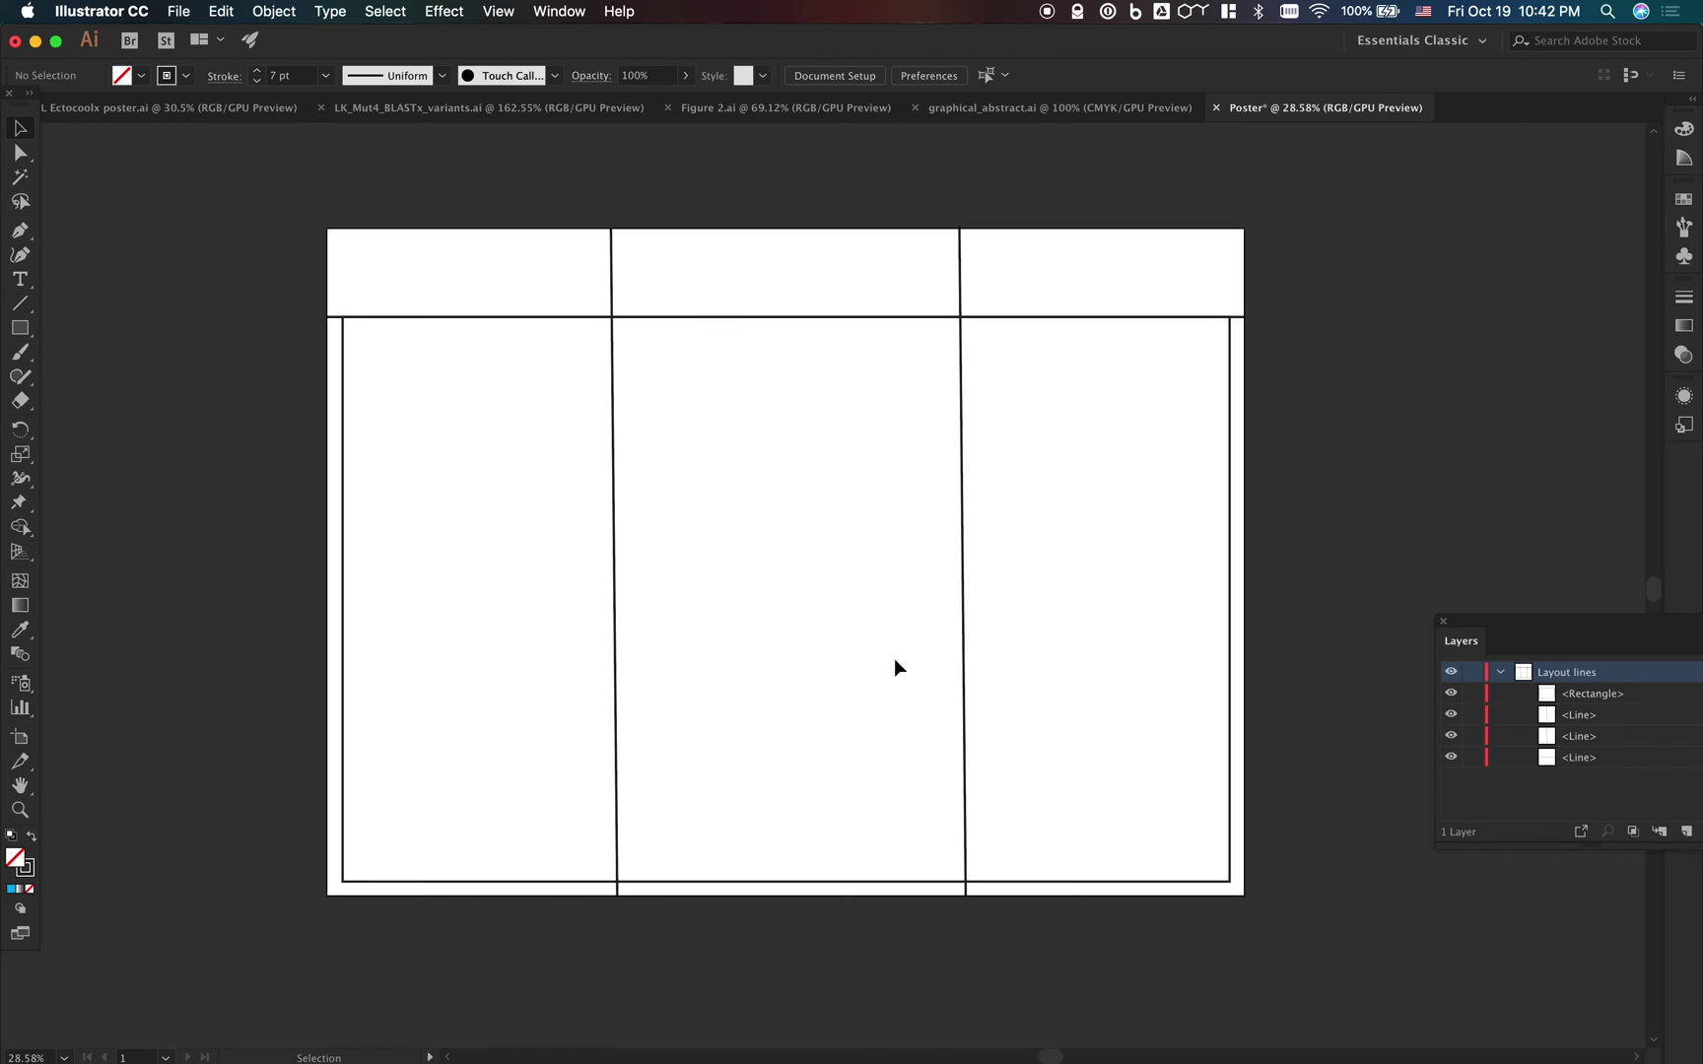
{"action": "left_click", "coordinate": [821, 316]}
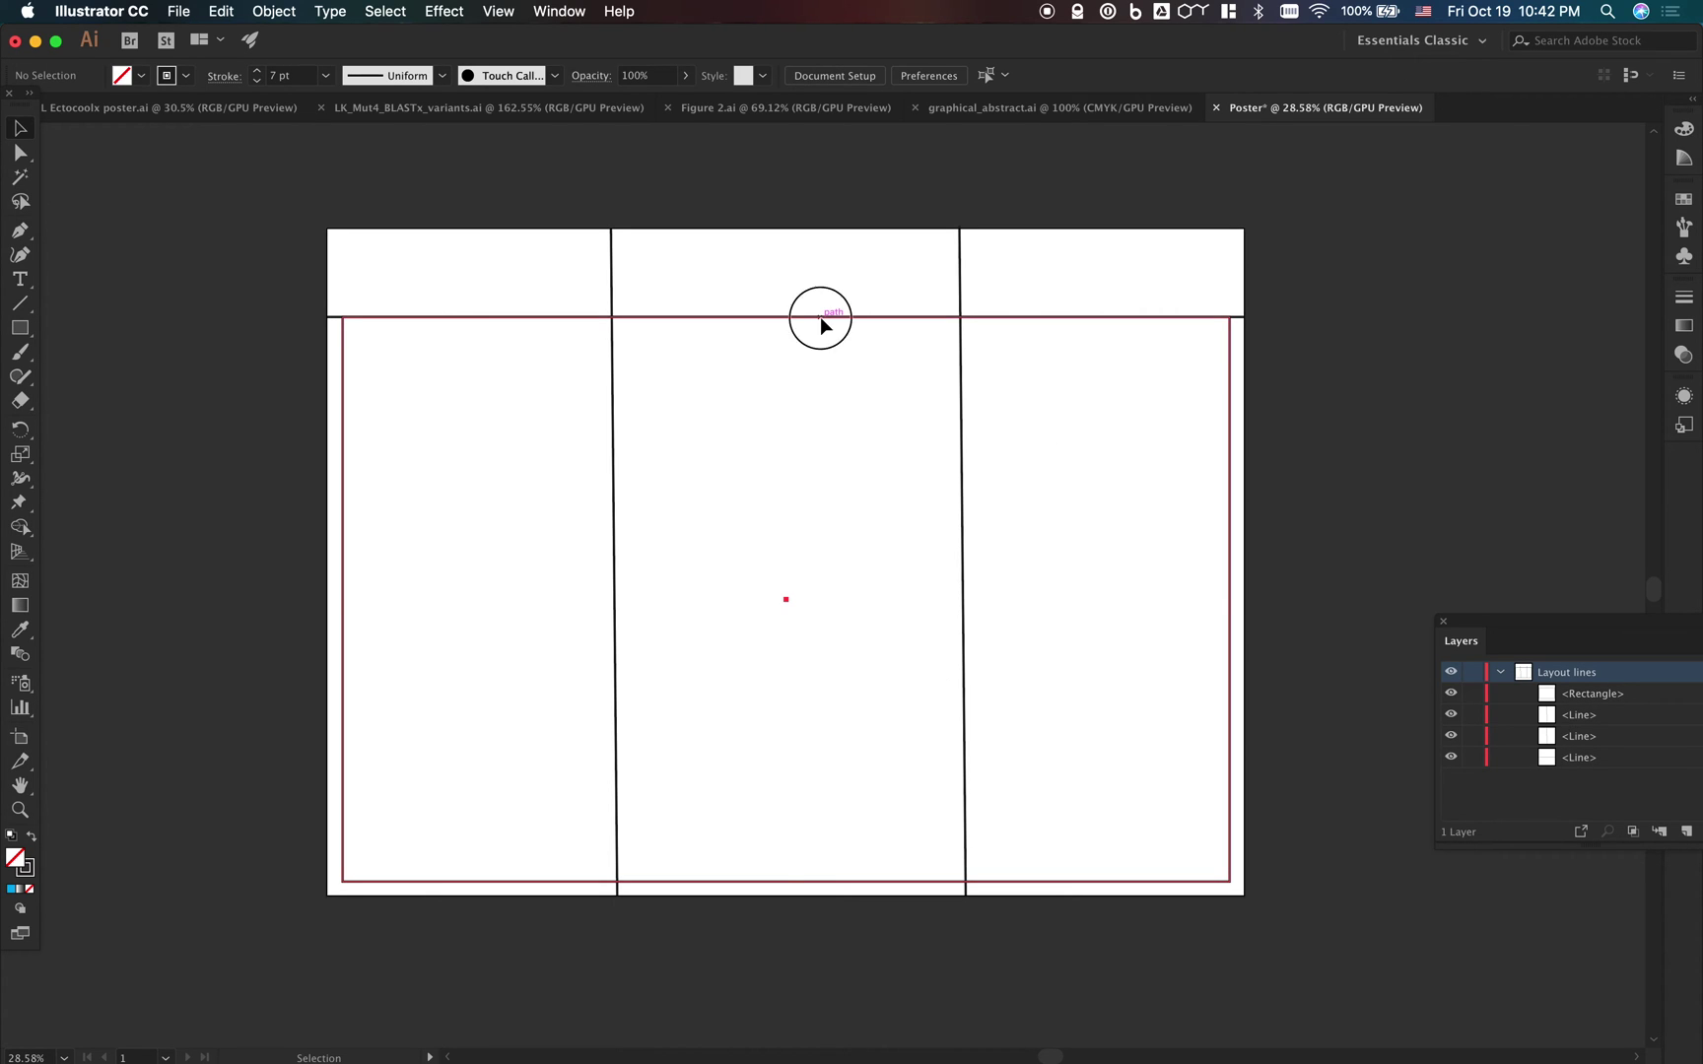
Give all the layout lines and the rectangle a red stroke
{"action": "key", "text": "super+a"}
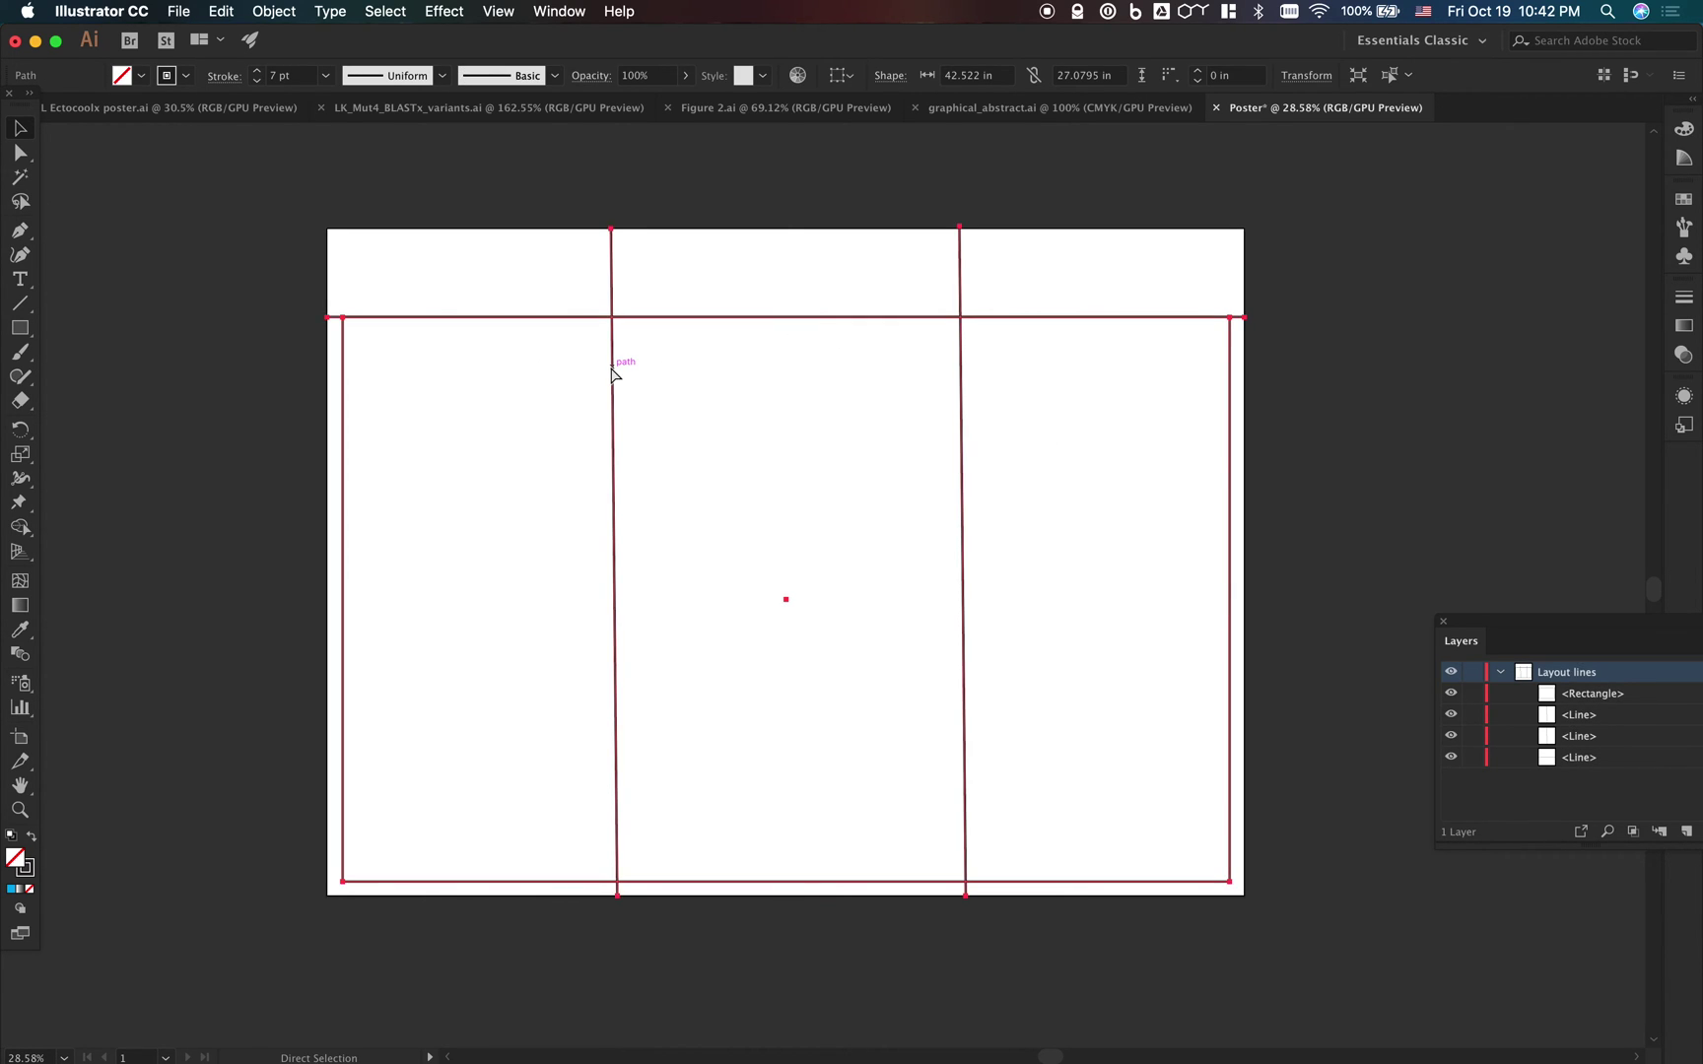
{"action": "left_click", "coordinate": [187, 75]}
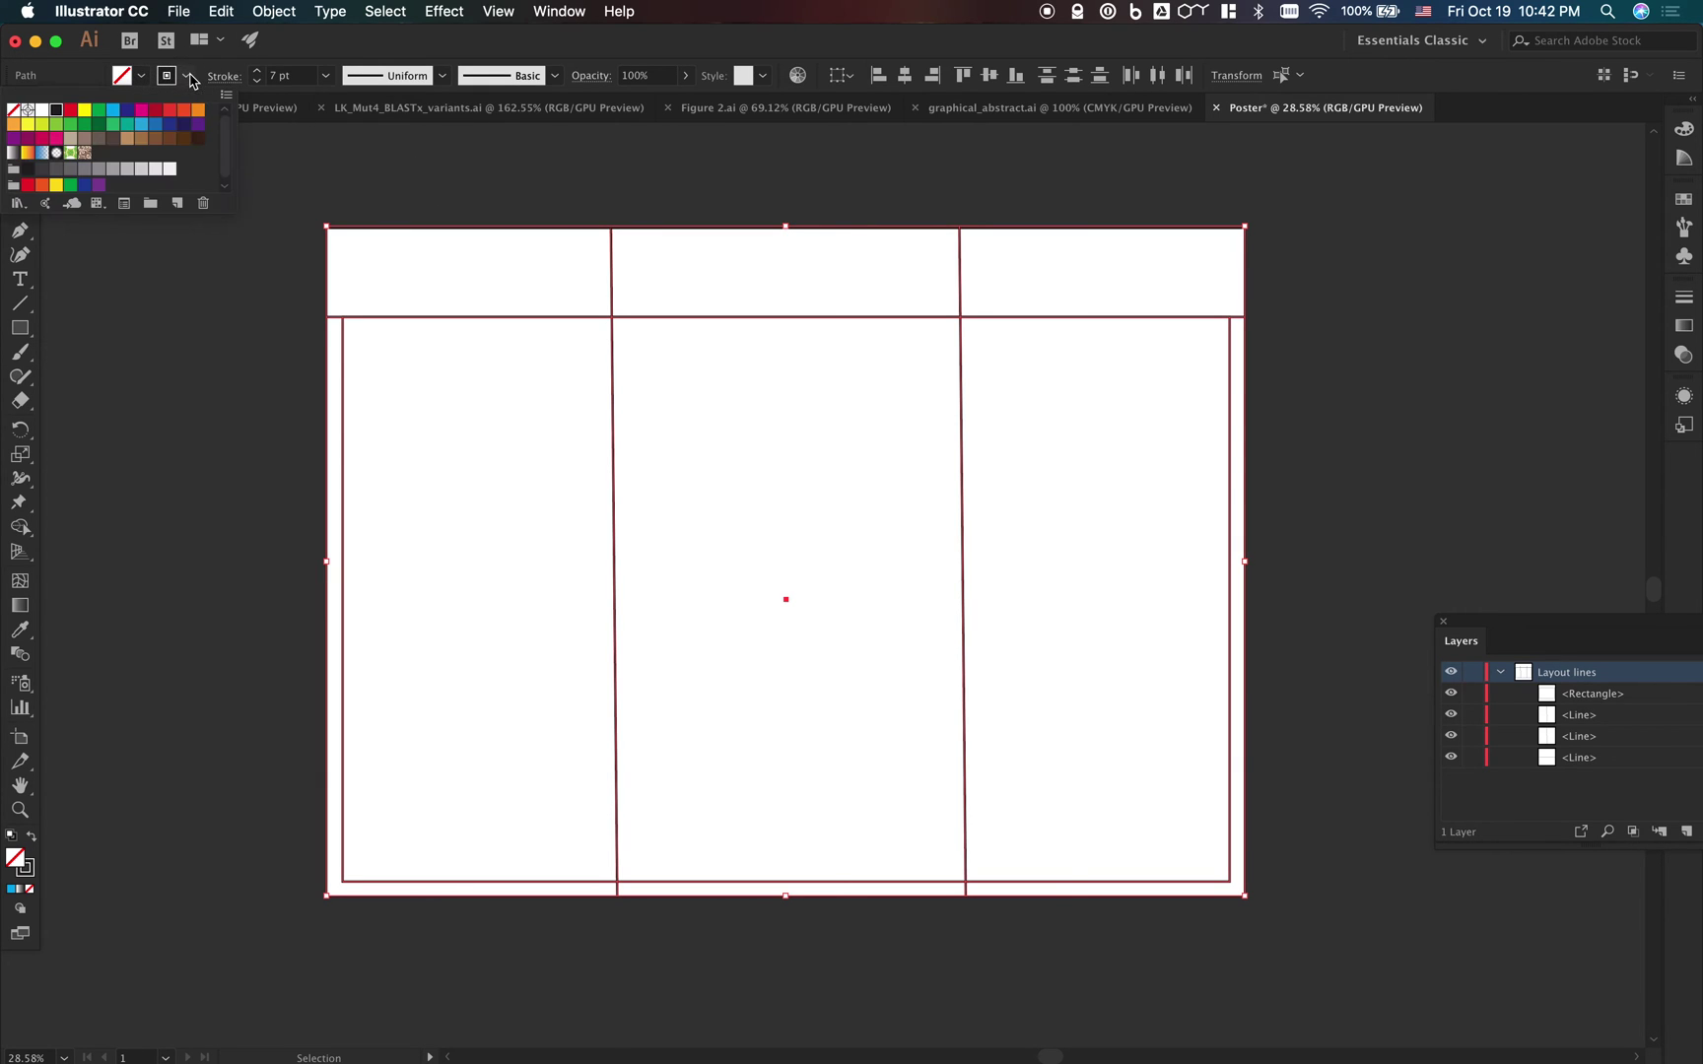
{"action": "left_click", "coordinate": [69, 114]}
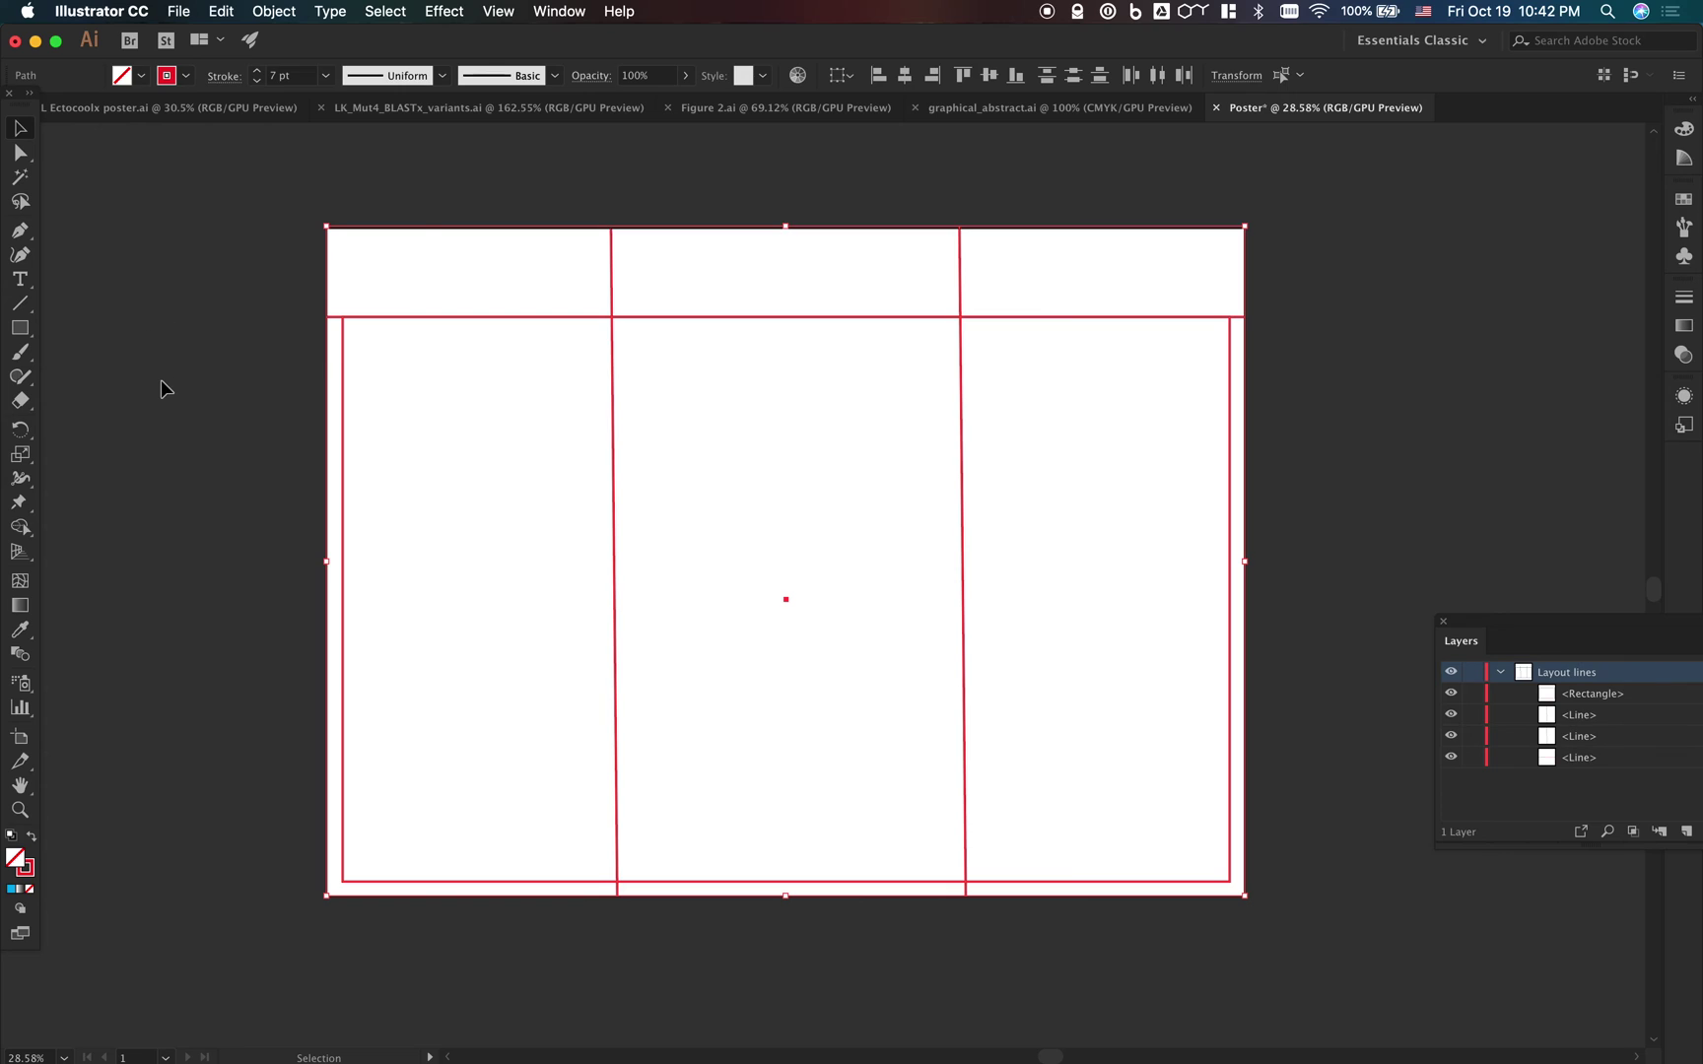
Collapse and lock the Layout lines layer
{"action": "left_click", "coordinate": [1501, 674]}
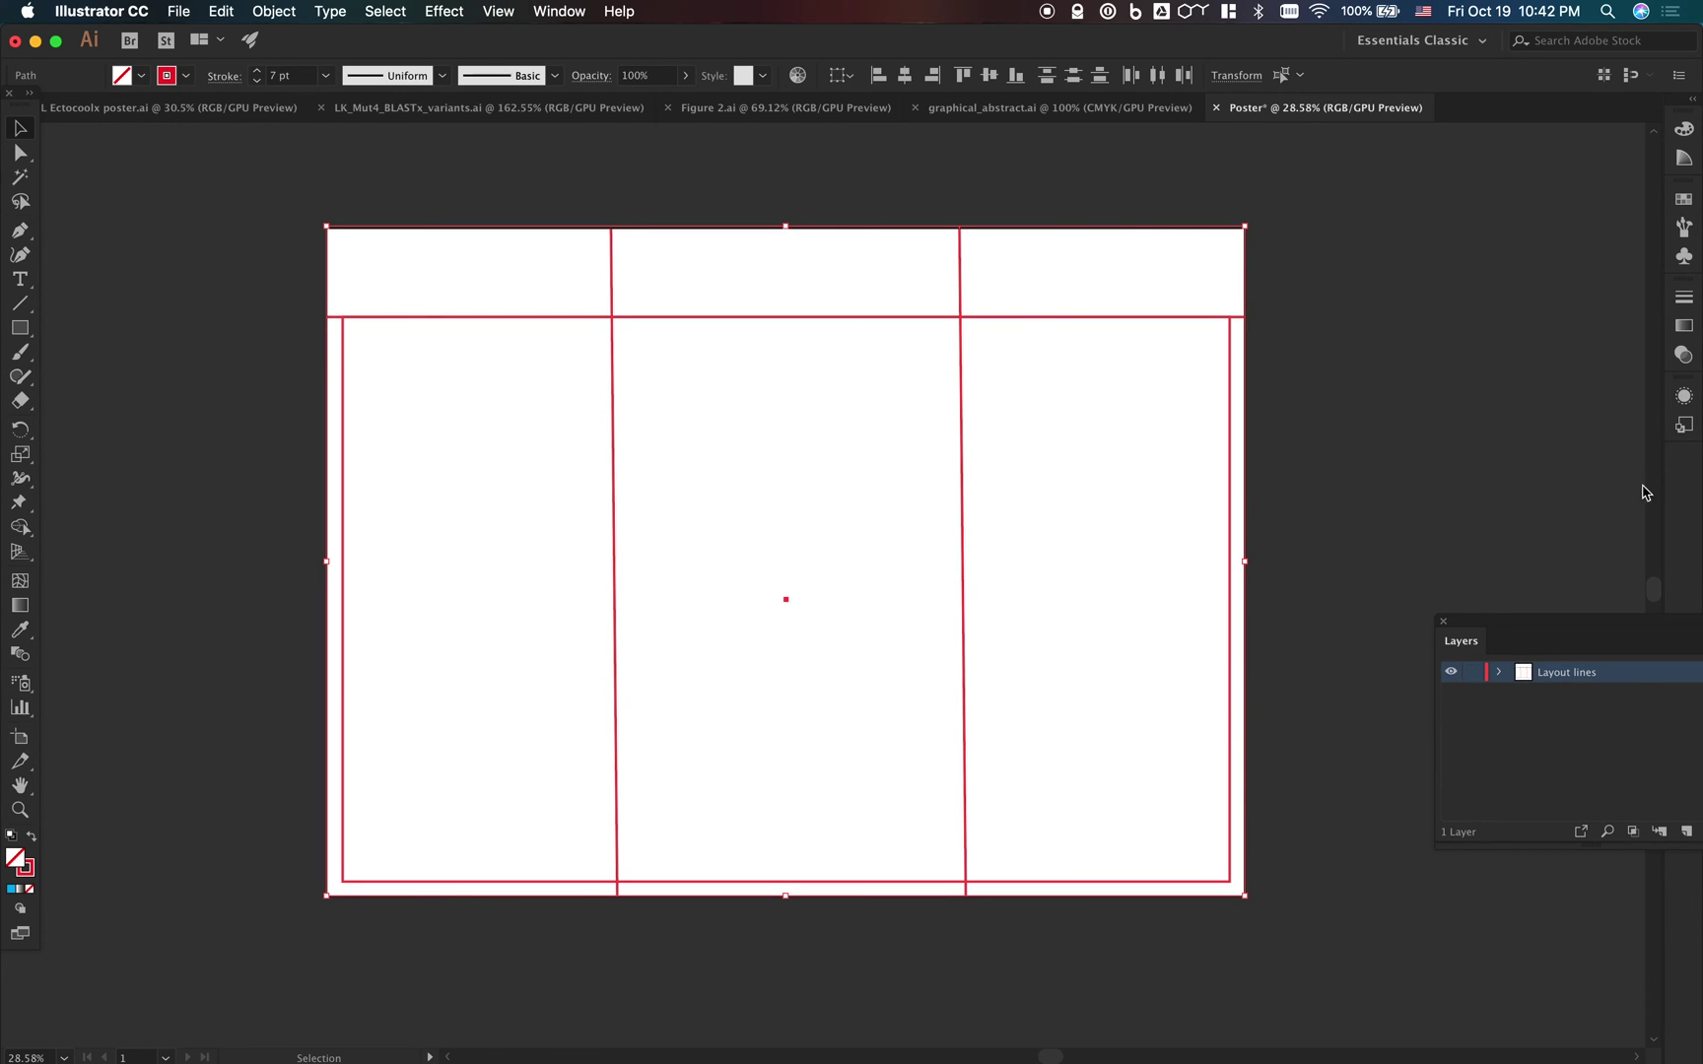
{"action": "left_click", "coordinate": [1421, 293]}
{"action": "left_click", "coordinate": [1472, 672]}
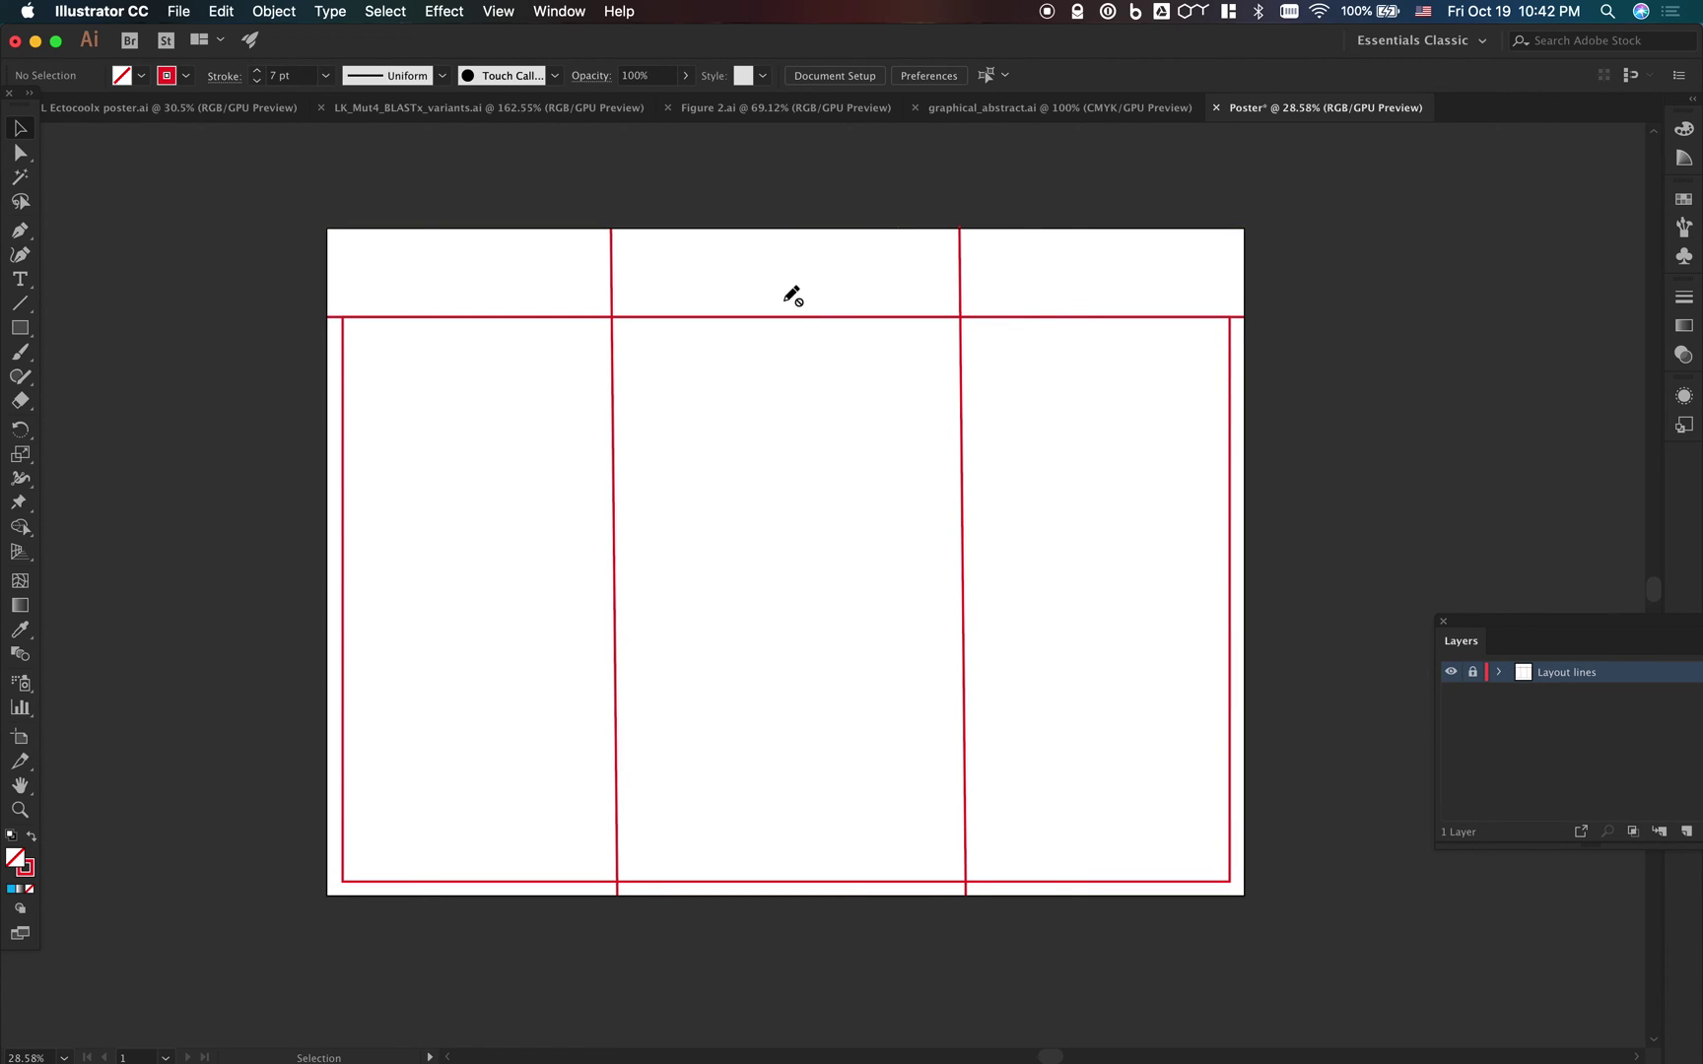
Add three new layers named Titles, Text and Figures
{"action": "left_click", "coordinate": [1686, 831]}
{"action": "double_click", "coordinate": [1555, 676]}
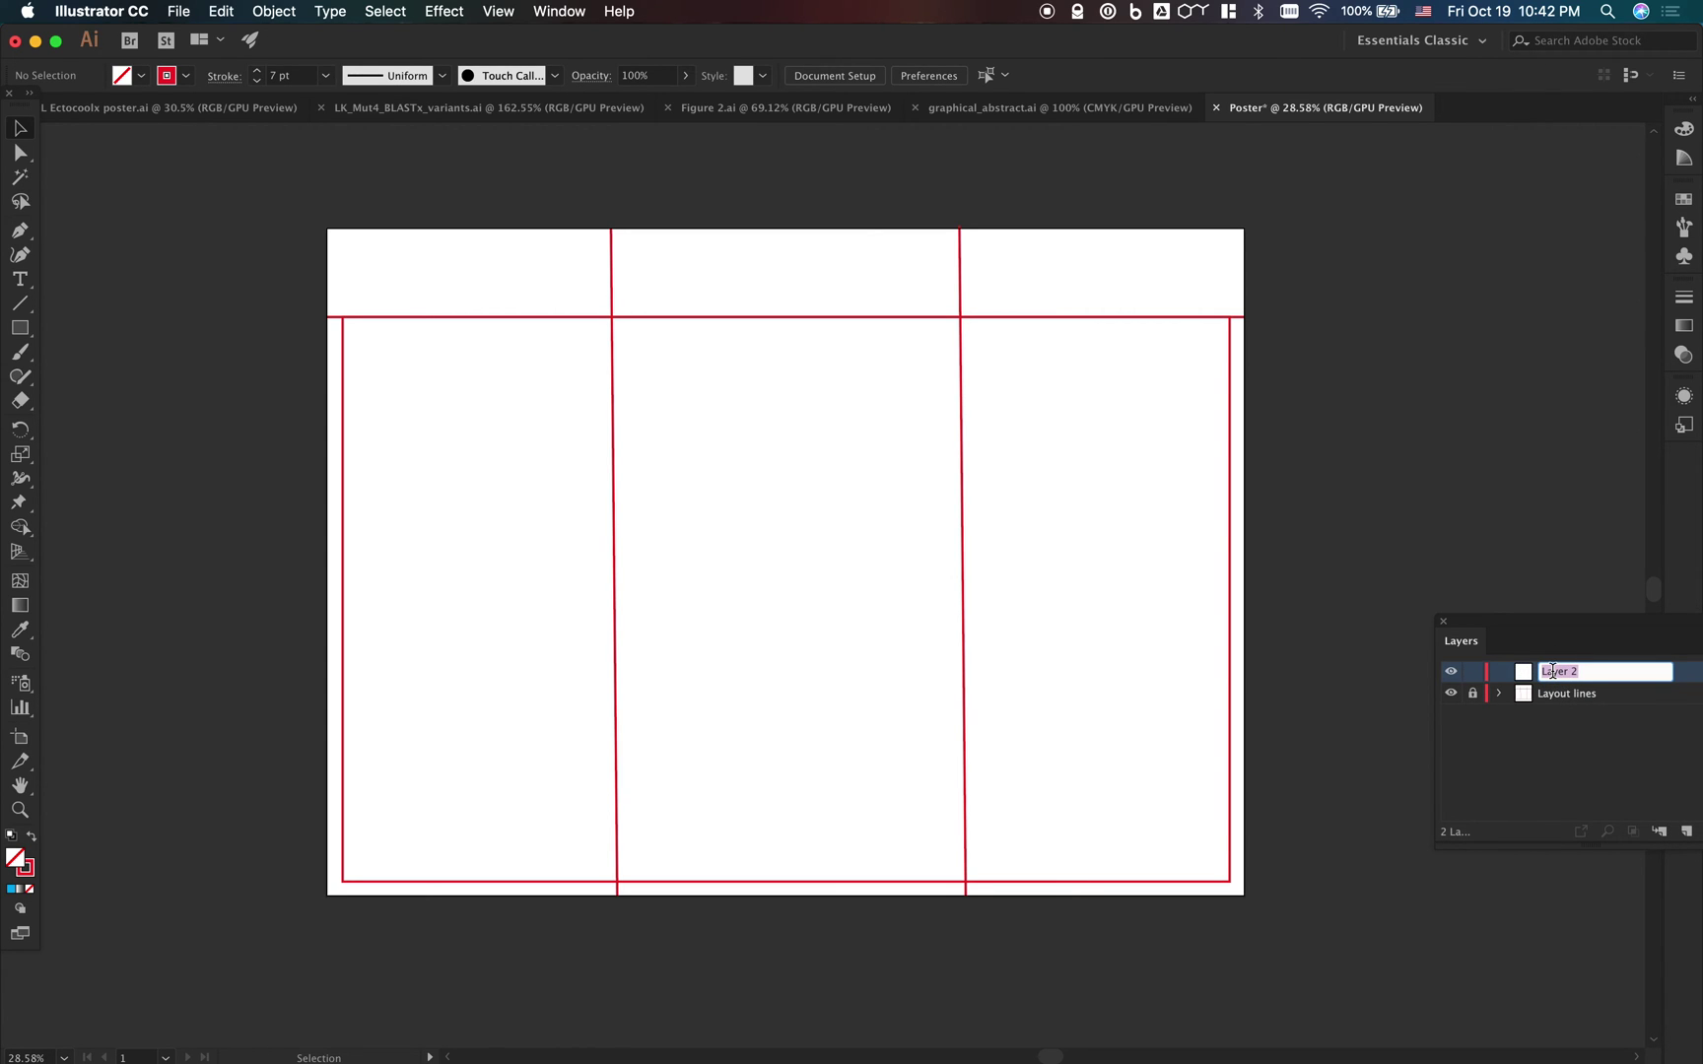
{"action": "type", "text": "Titles"}
{"action": "key", "text": "Return"}
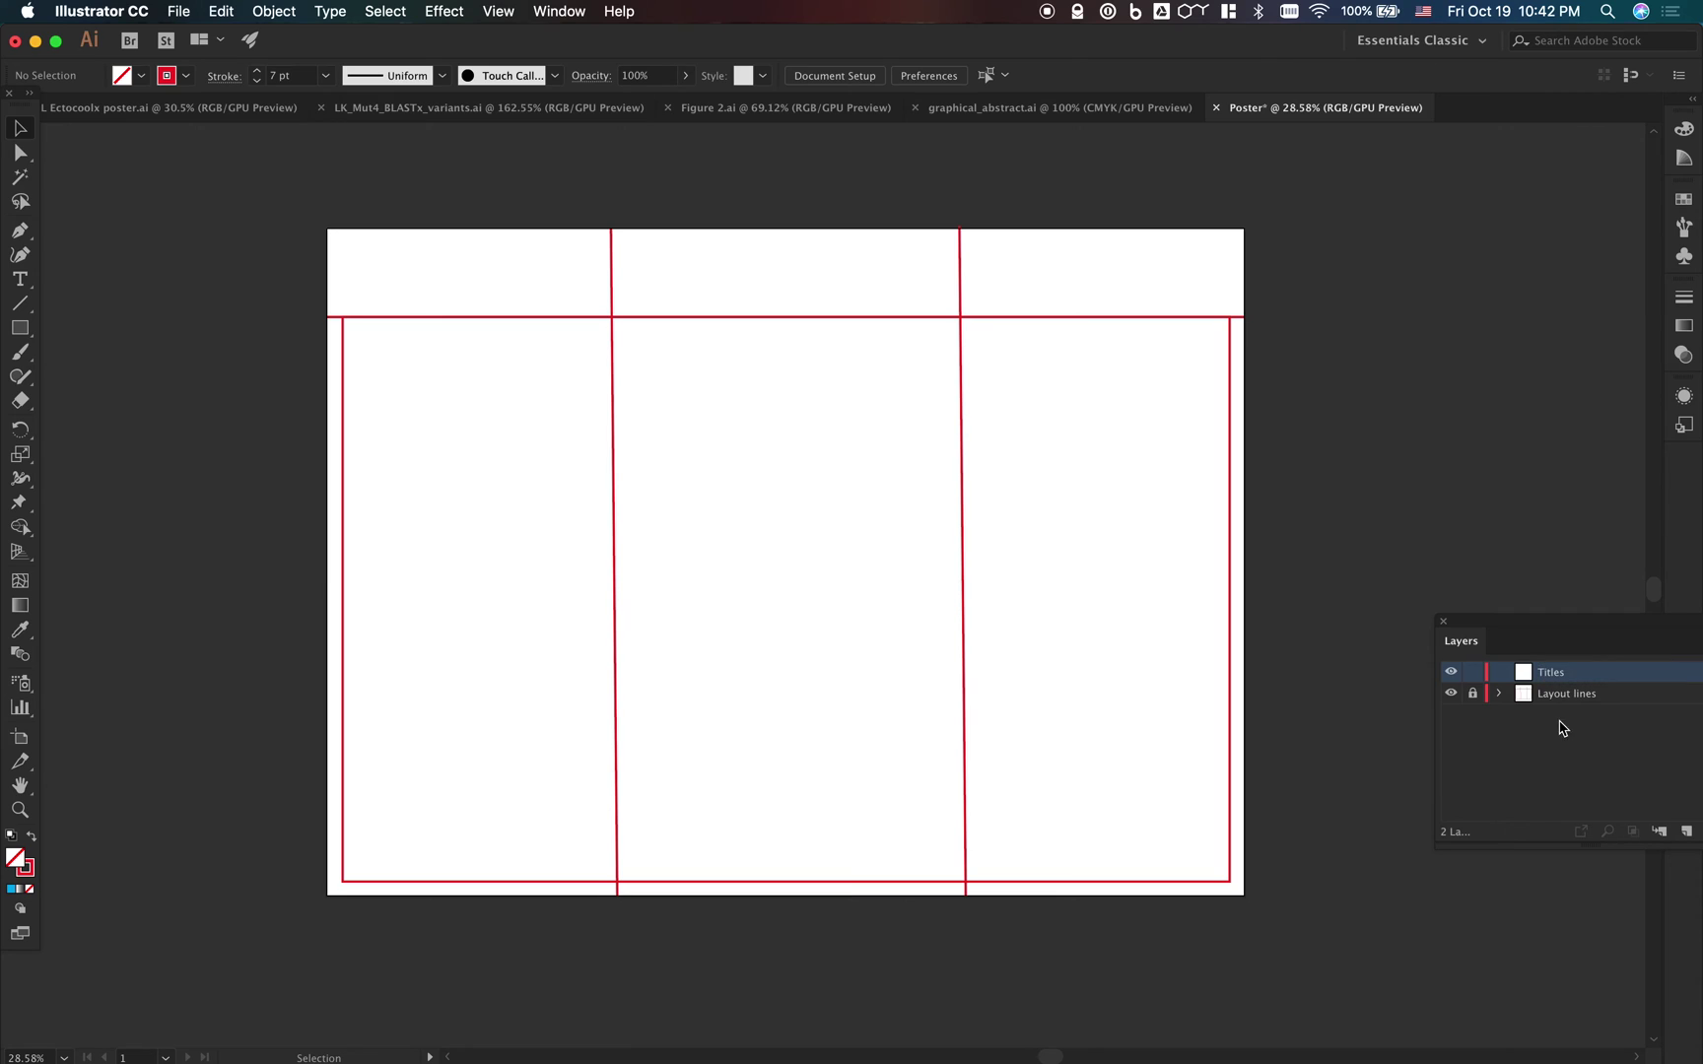
{"action": "left_click", "coordinate": [1685, 831]}
{"action": "double_click", "coordinate": [1560, 674]}
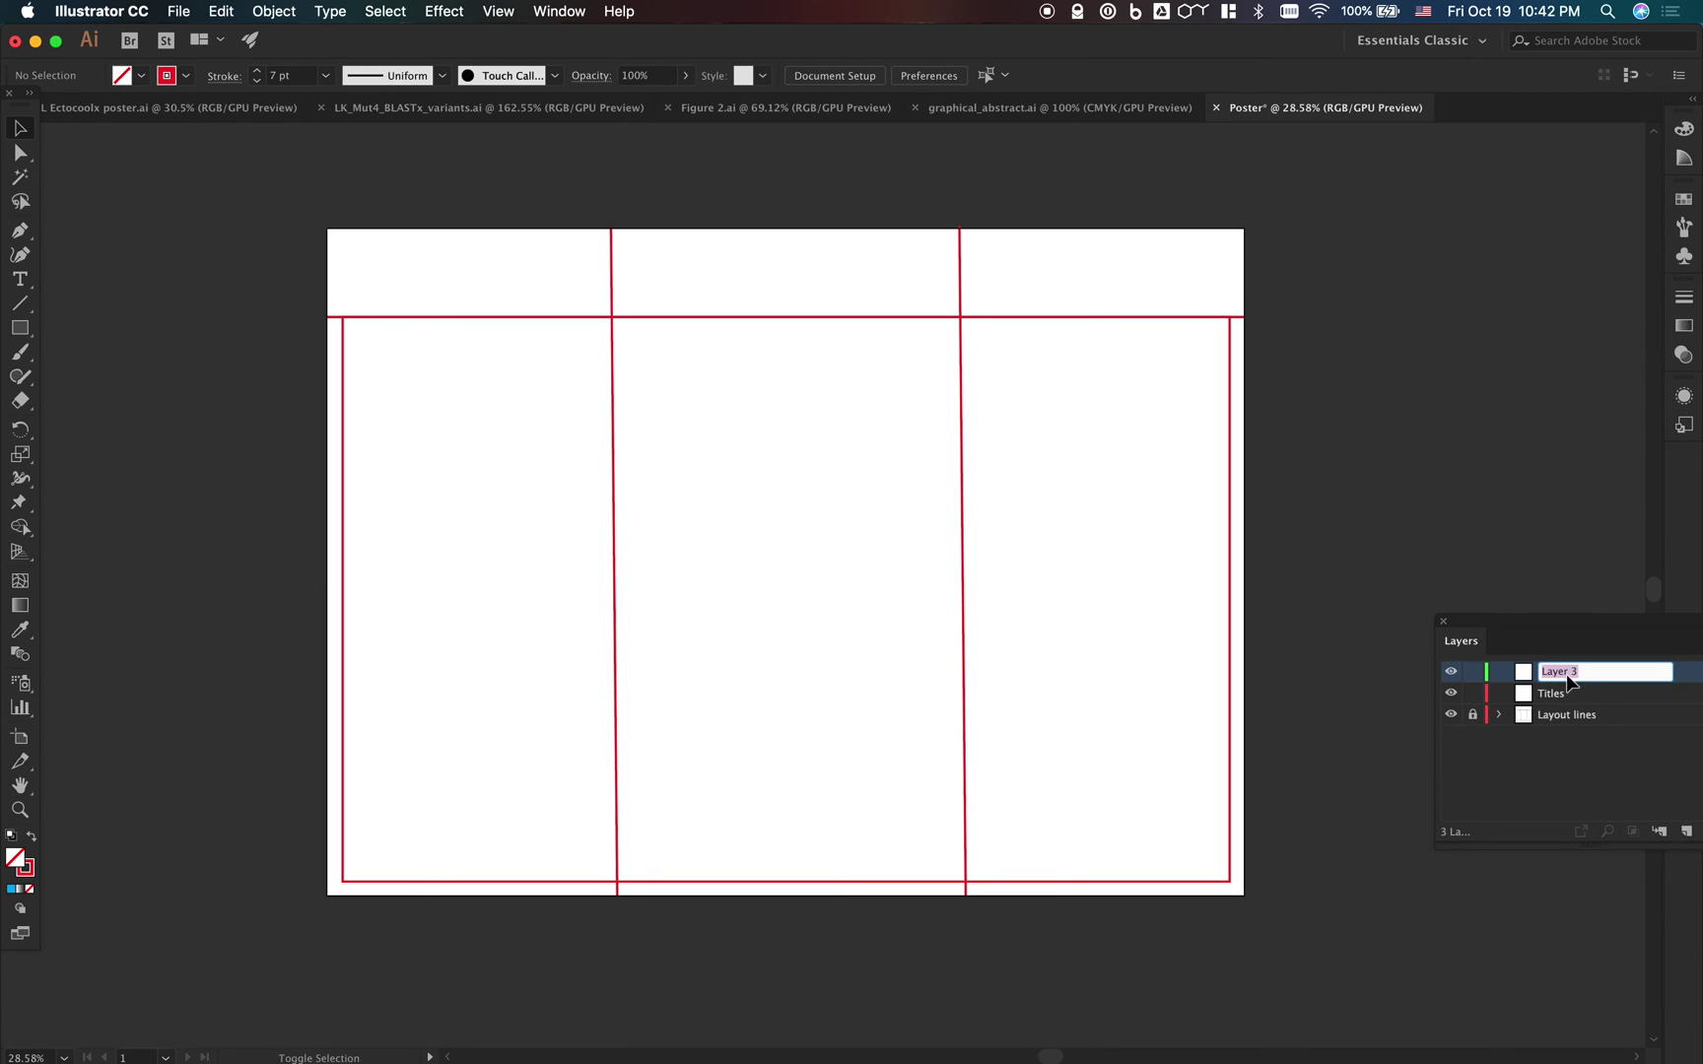
{"action": "type", "text": "Text"}
{"action": "key", "text": "Return"}
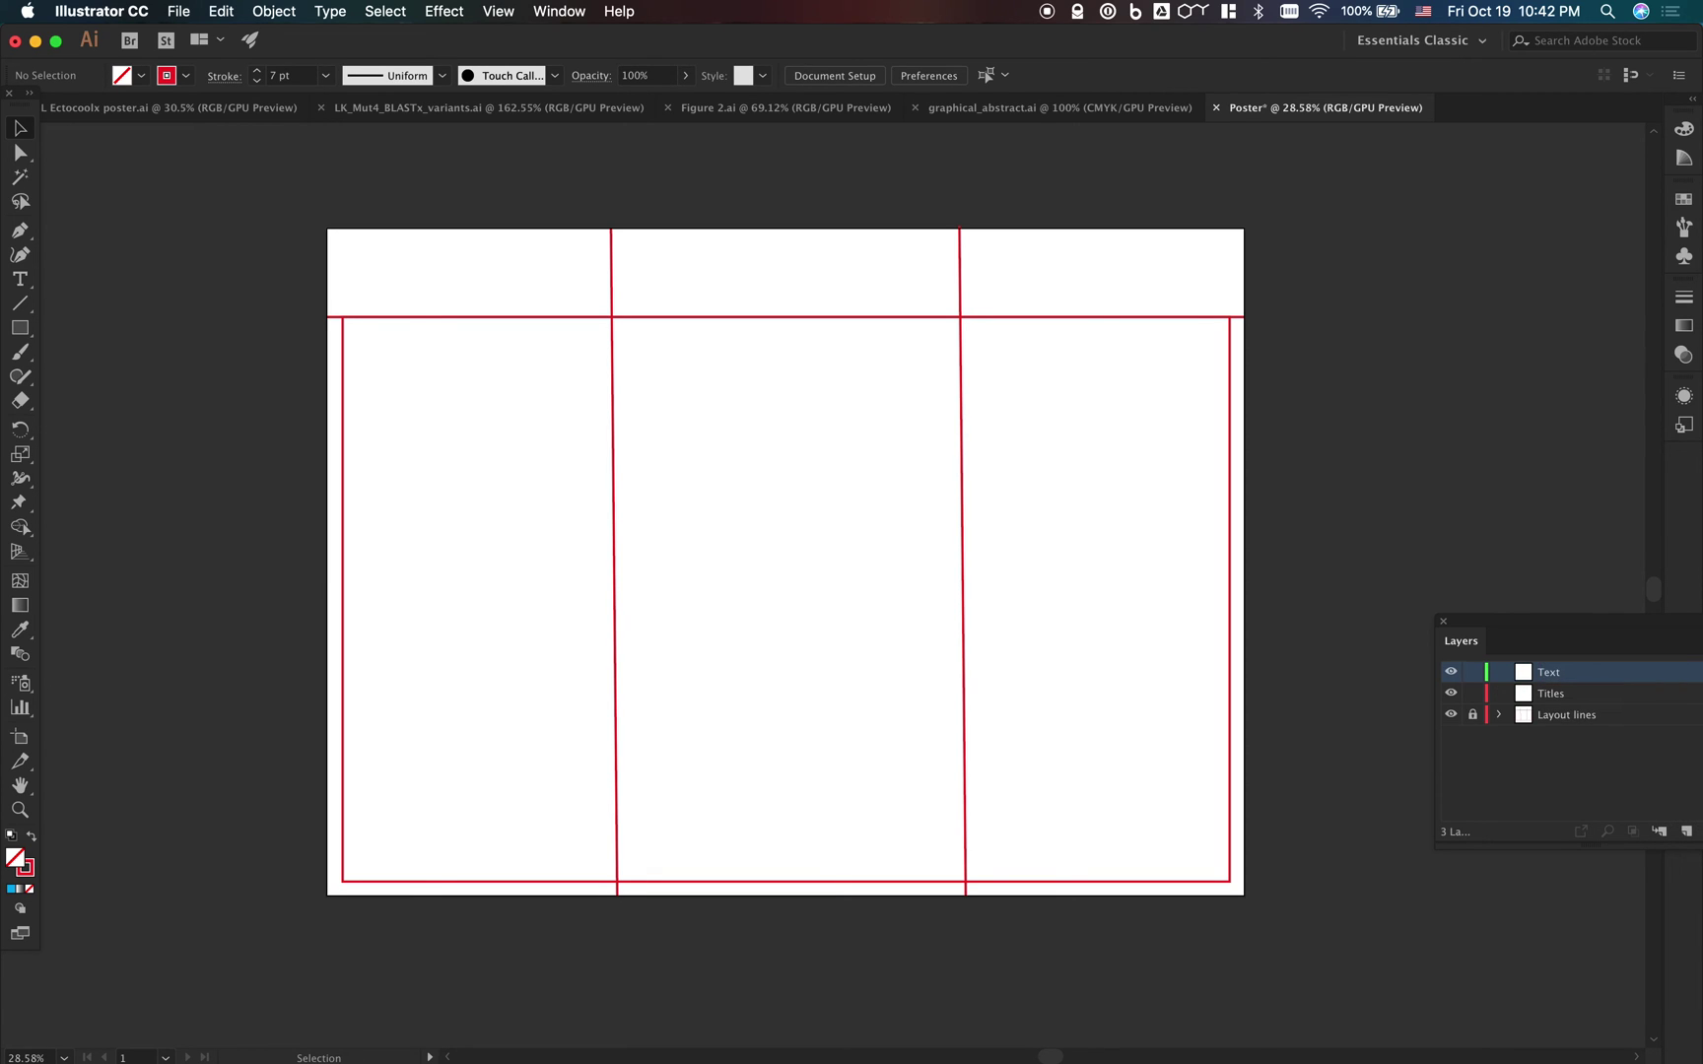
{"action": "left_click", "coordinate": [1687, 832]}
{"action": "double_click", "coordinate": [1567, 678]}
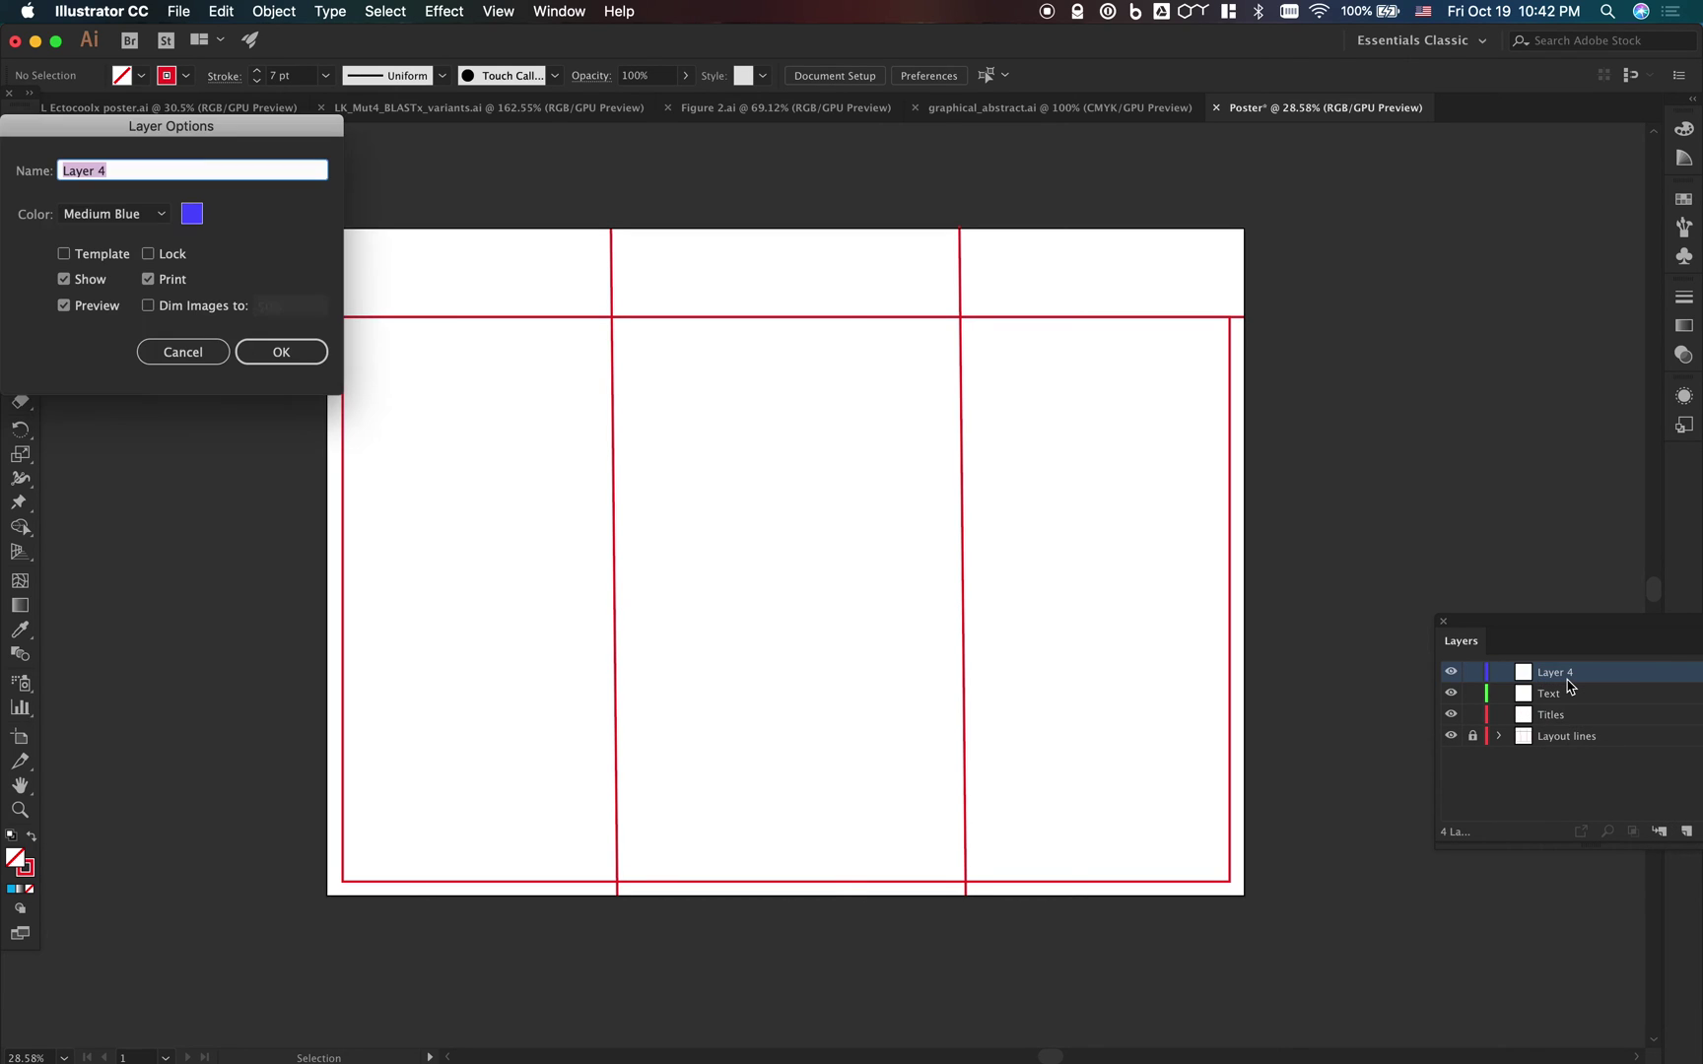
{"action": "type", "text": "Figures"}
{"action": "key", "text": "Return"}
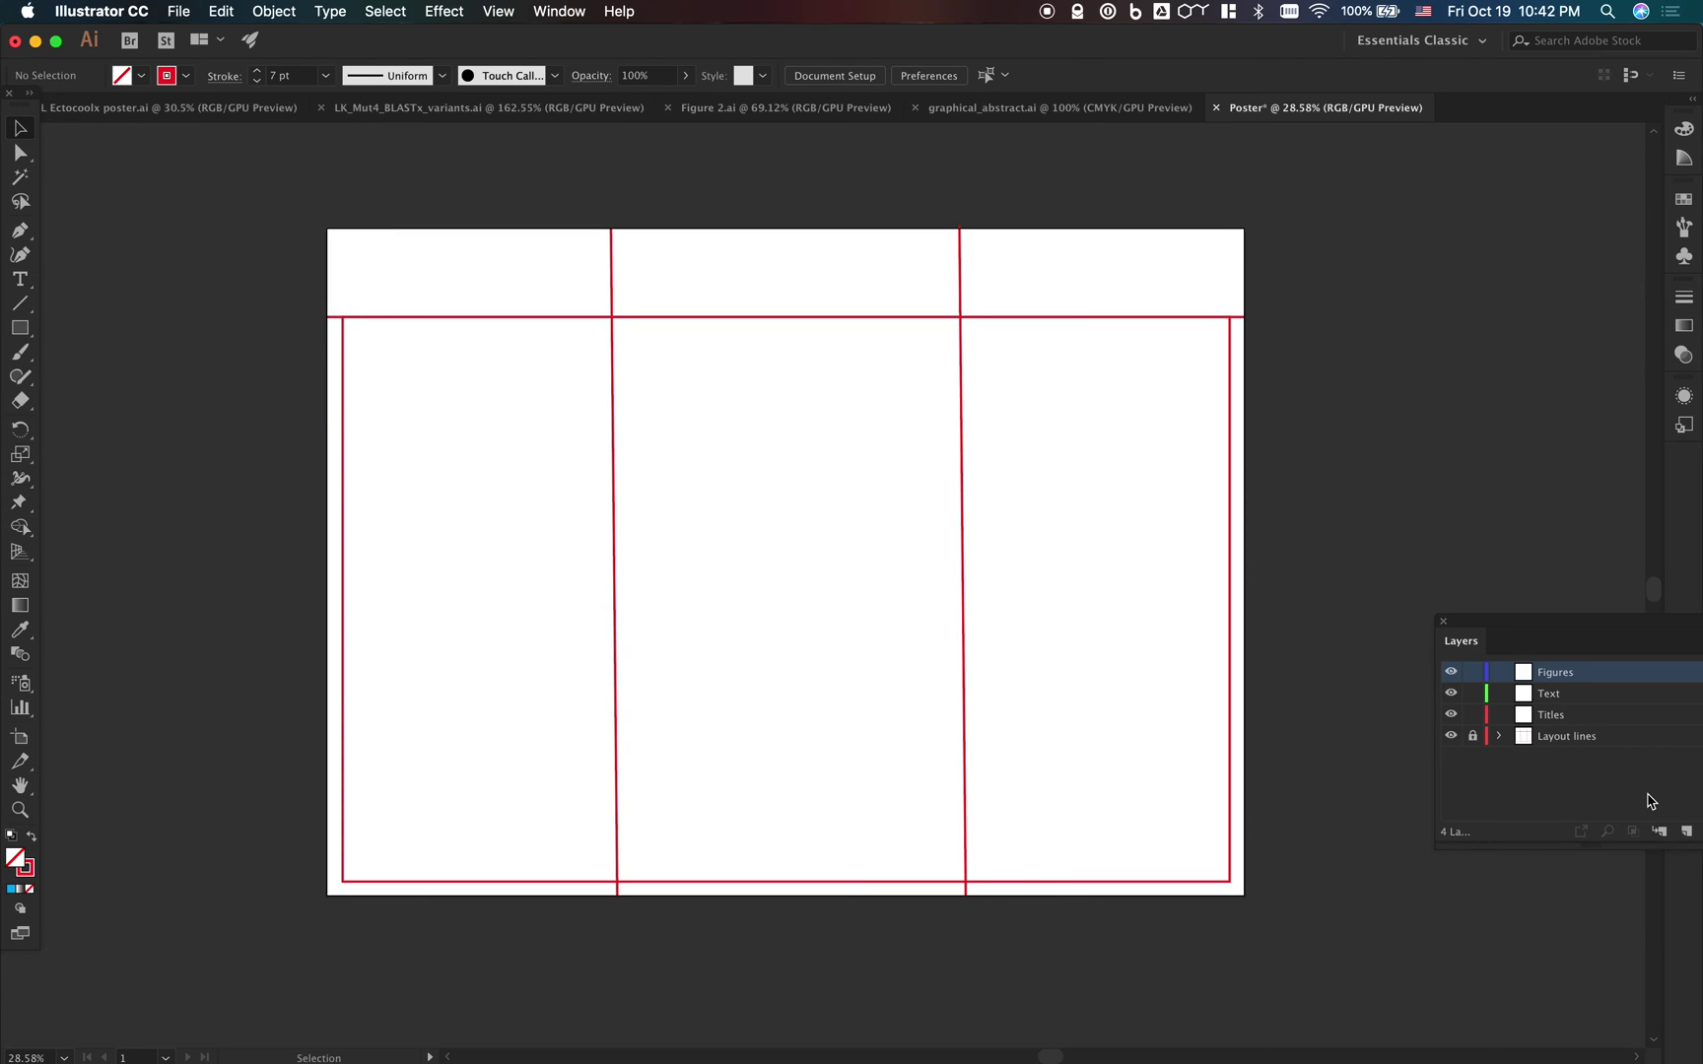
Add layers named Graphics and Photos, and rename Figures to Graphs
{"action": "left_click", "coordinate": [1686, 833]}
{"action": "double_click", "coordinate": [1556, 672]}
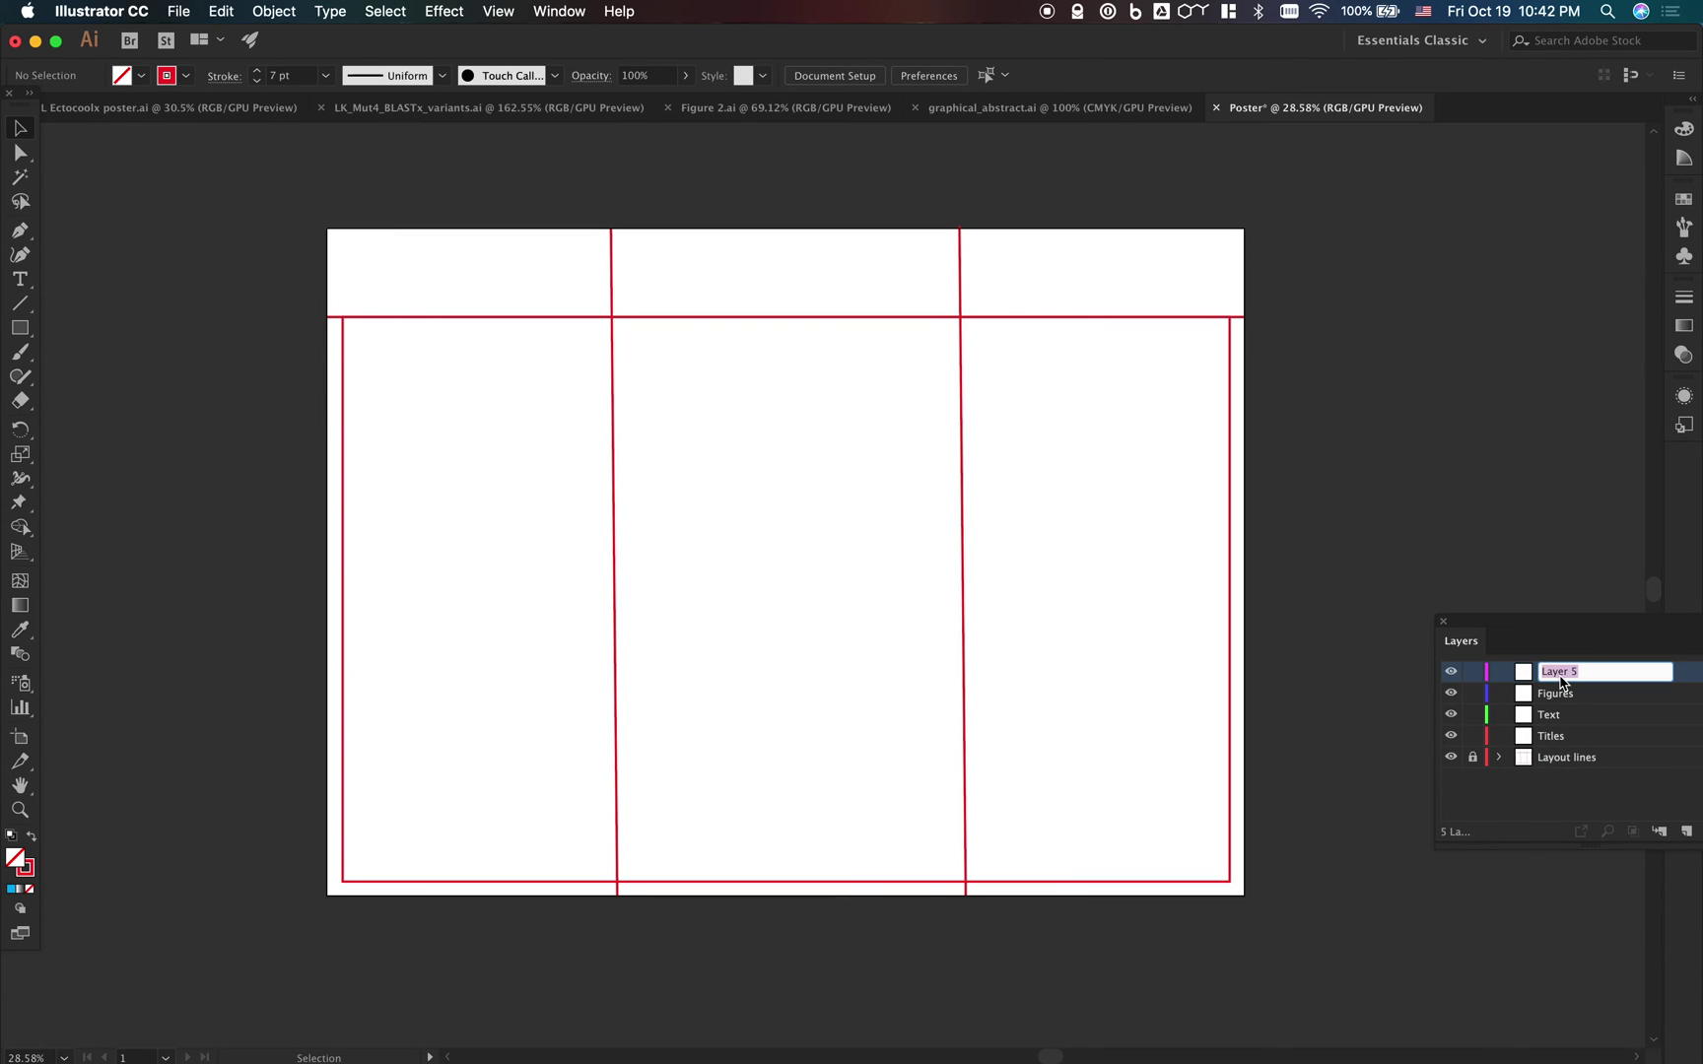
{"action": "type", "text": "Graphics"}
{"action": "key", "text": "Return"}
{"action": "left_click", "coordinate": [1686, 830]}
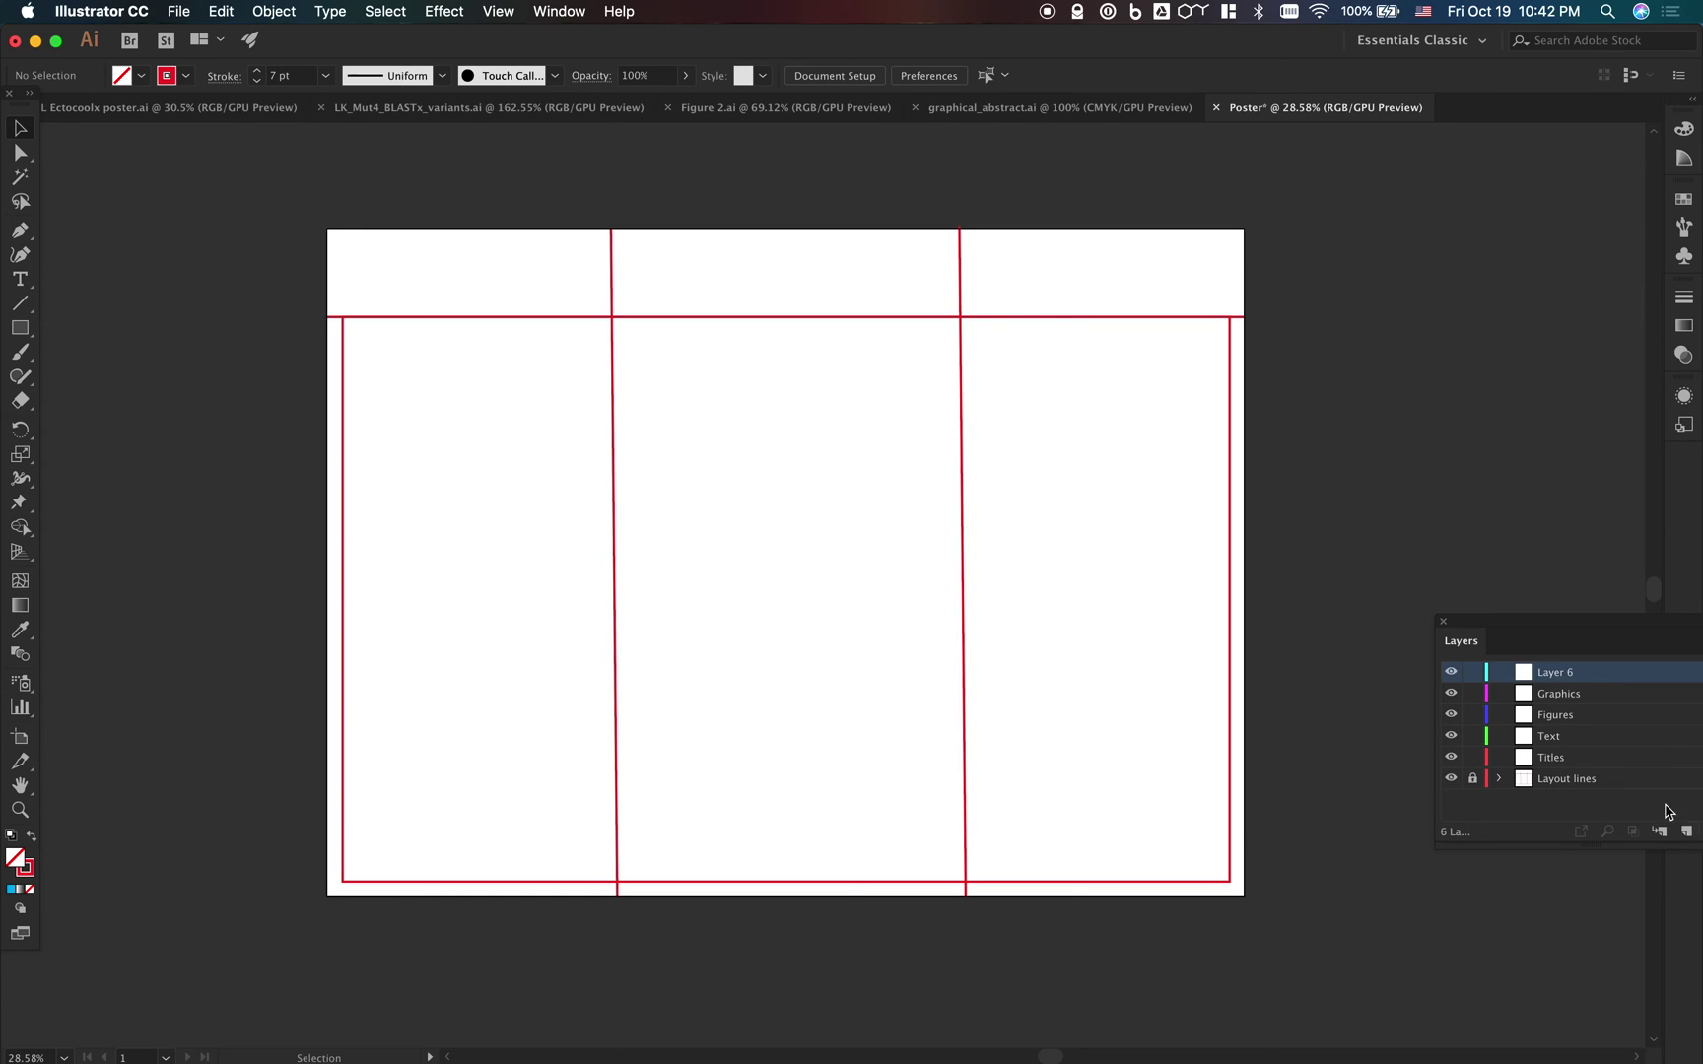
{"action": "double_click", "coordinate": [1553, 673]}
{"action": "type", "text": "Photos"}
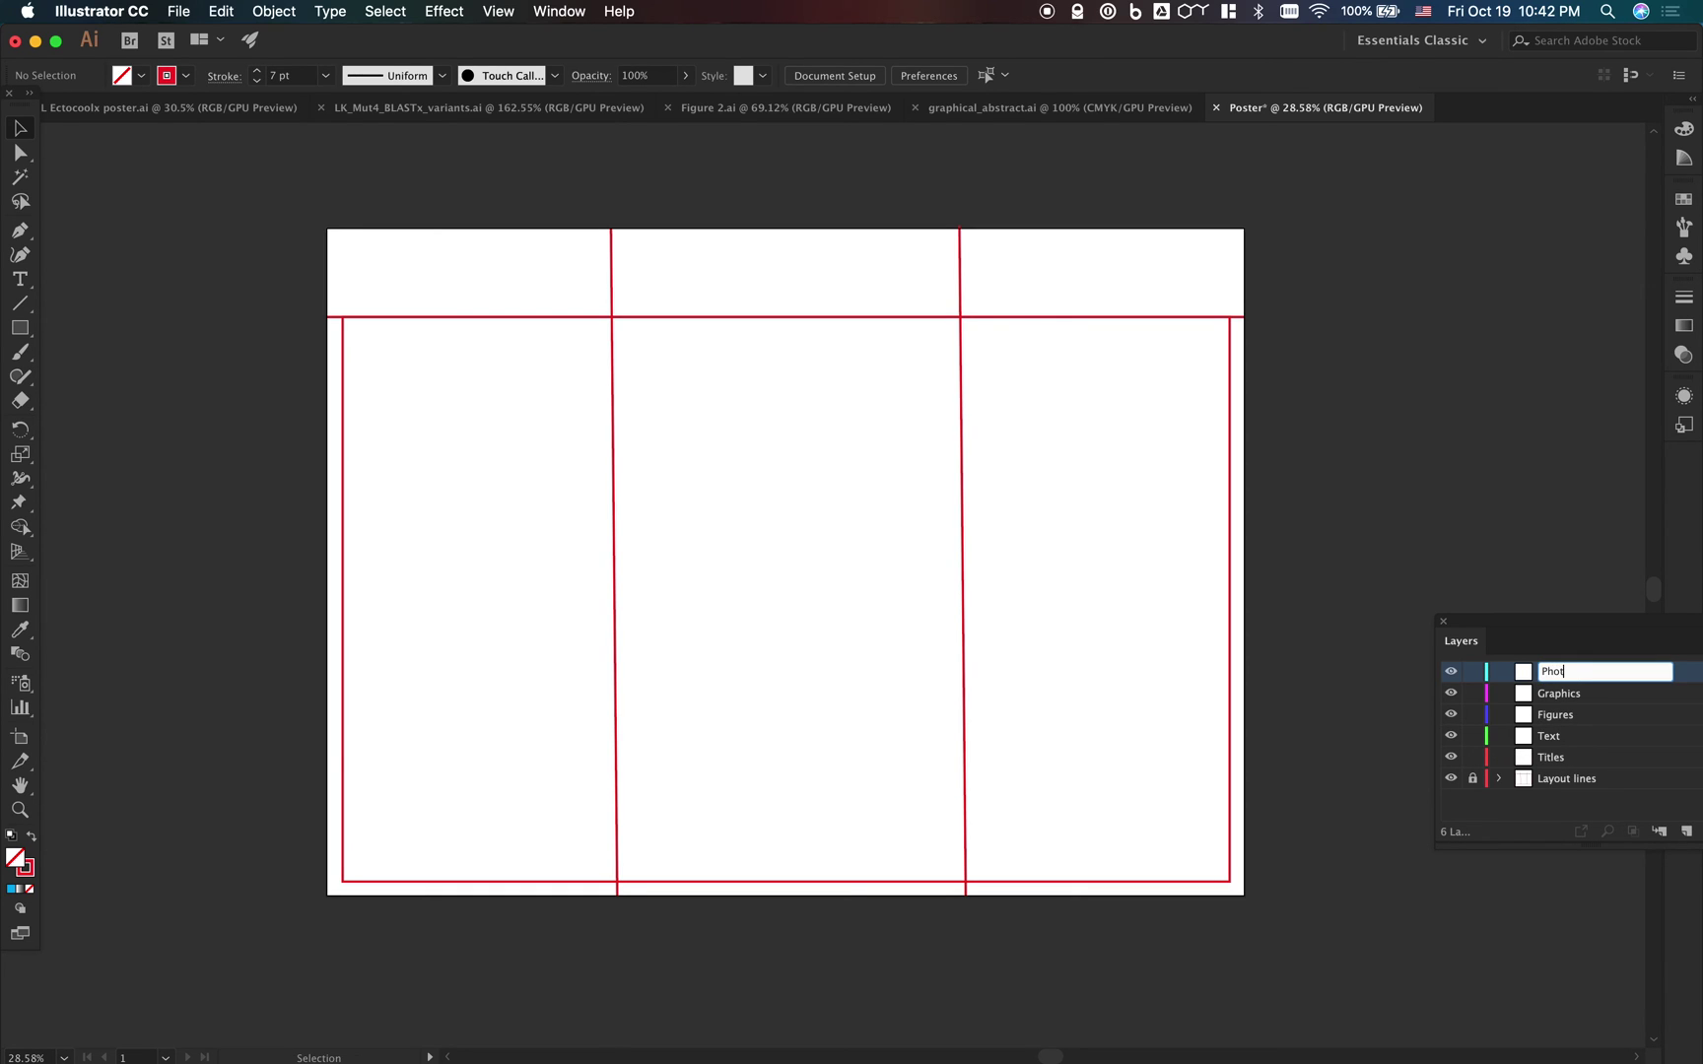
{"action": "key", "text": "Return"}
{"action": "double_click", "coordinate": [1555, 716]}
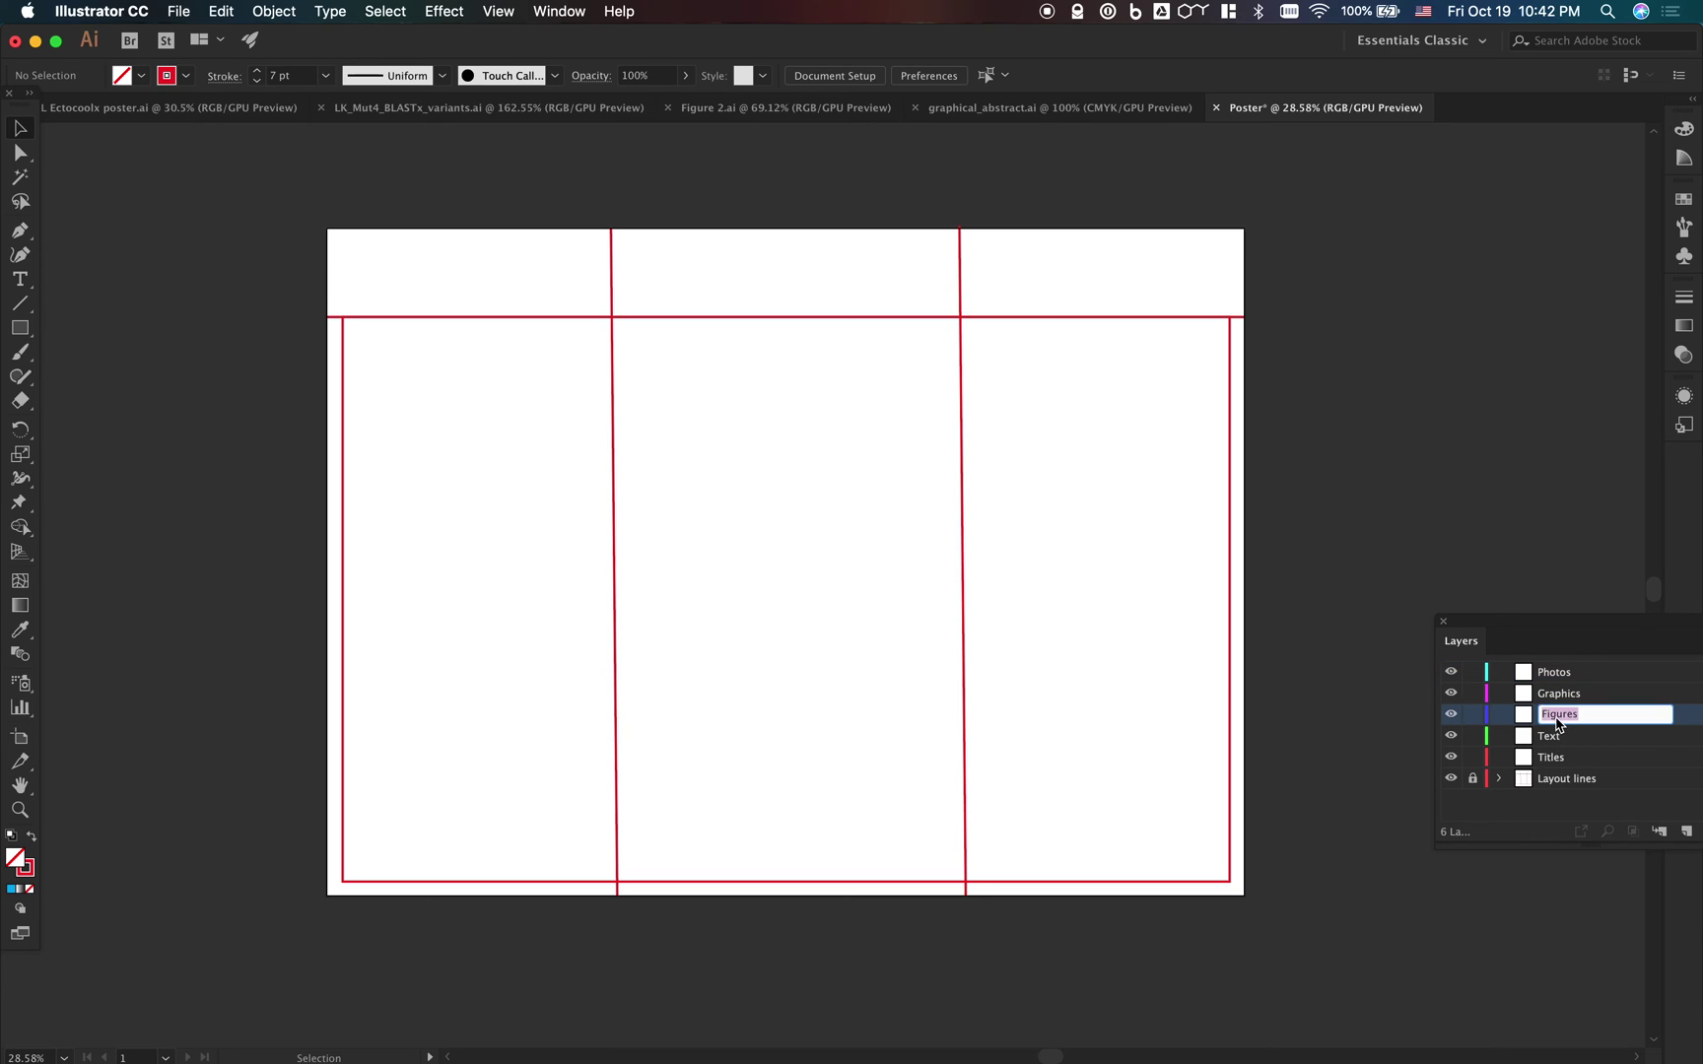
{"action": "type", "text": "Graphs"}
{"action": "key", "text": "Return"}
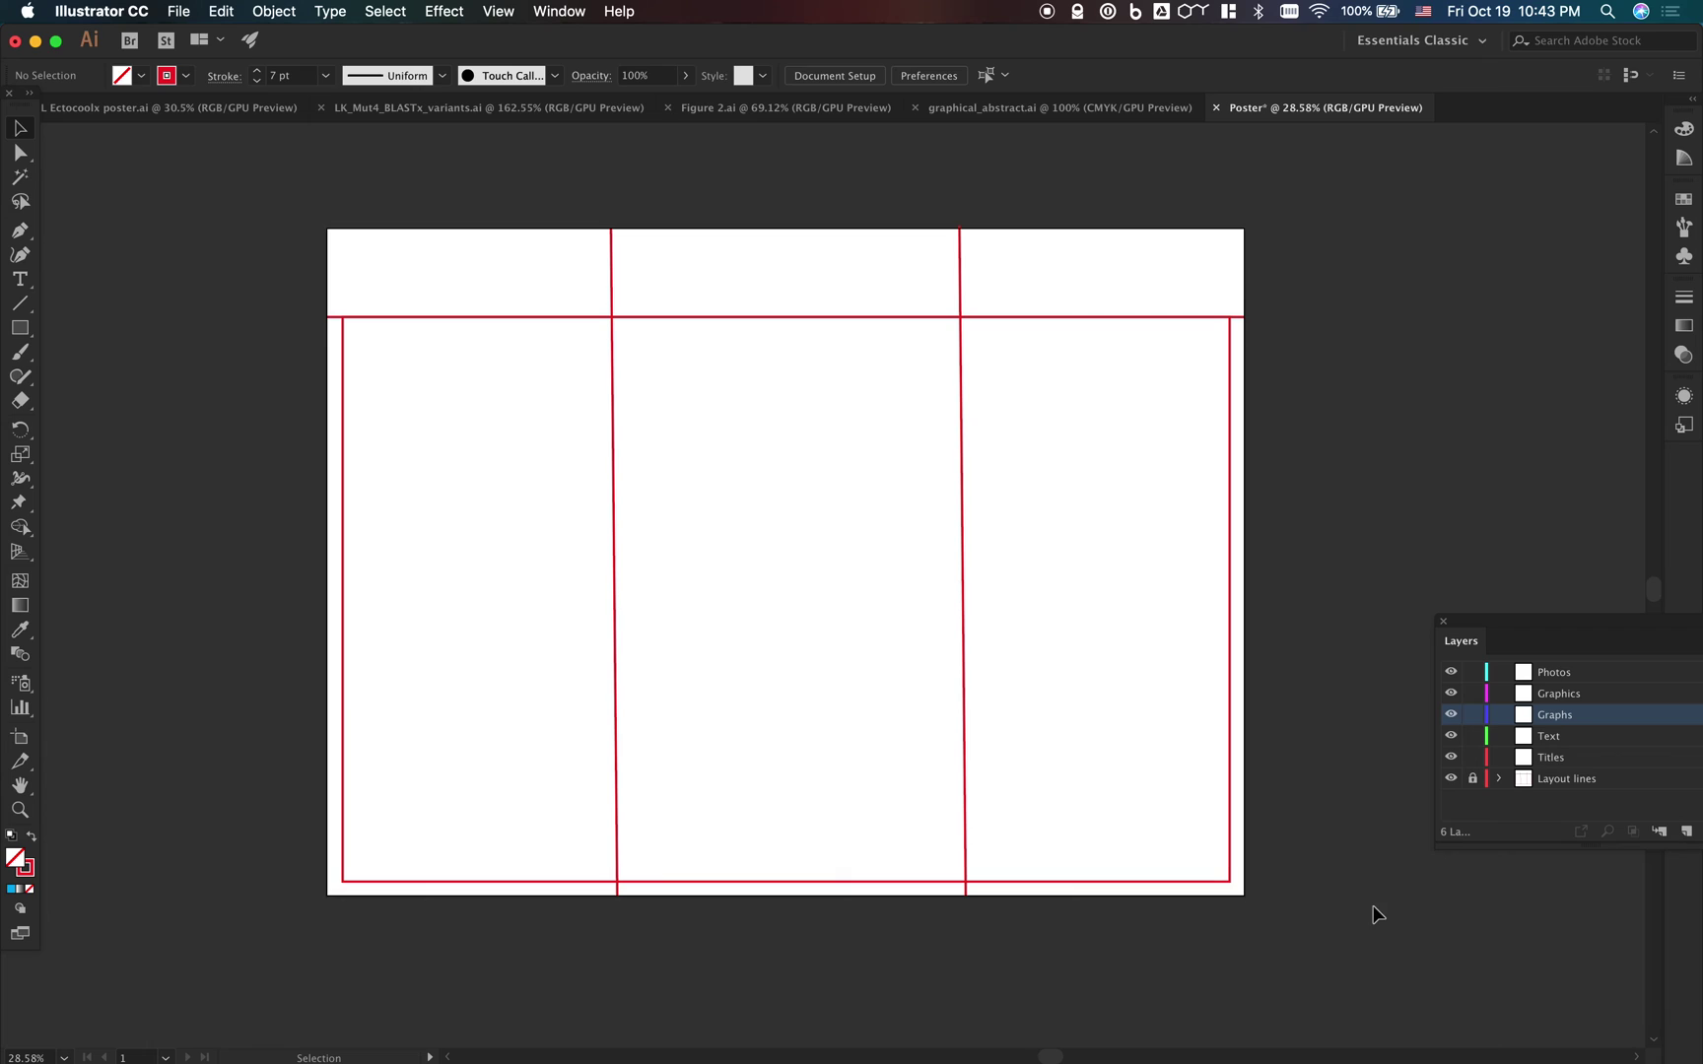
Move the Titles layer to the top of the stack
{"action": "left_click", "coordinate": [1555, 765]}
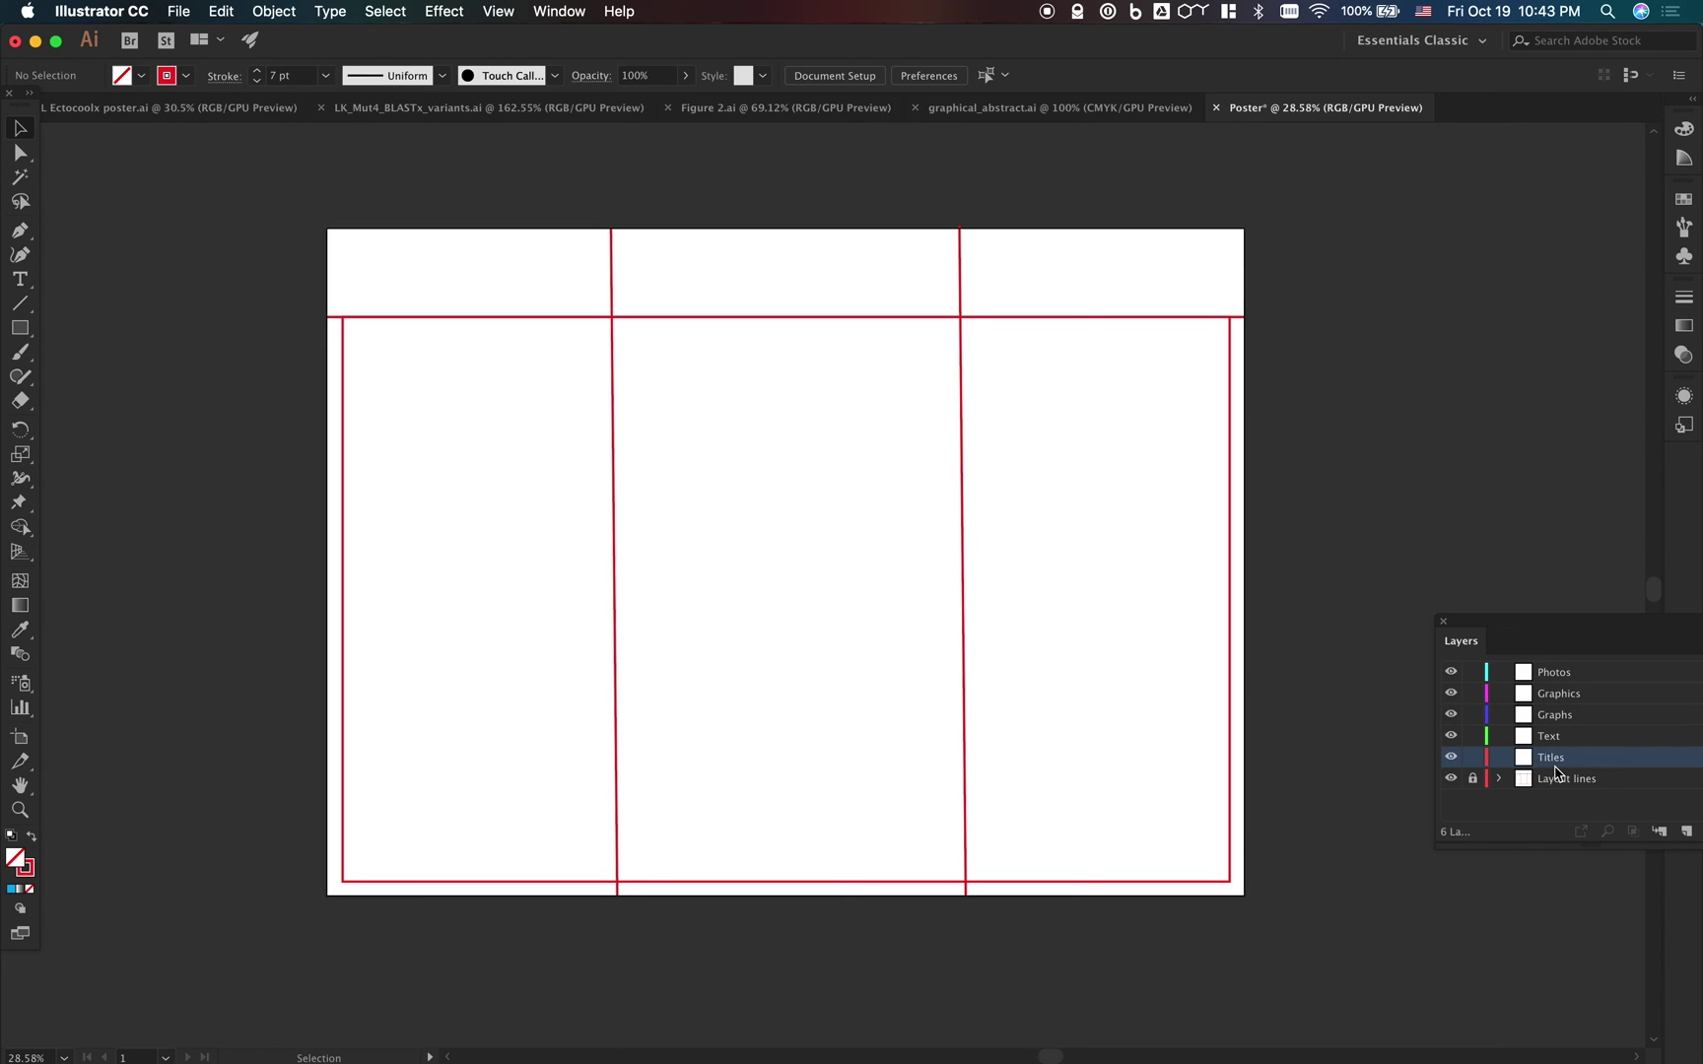
{"action": "left_click_drag", "start_coordinate": [1567, 773], "coordinate": [1555, 670]}
{"action": "mouse_move", "coordinate": [1559, 767]}
{"action": "left_mouse_down"}
{"action": "mouse_move", "coordinate": [1567, 695]}
{"action": "mouse_move", "coordinate": [1563, 752]}
{"action": "left_mouse_up"}
Add a new layer named Background at the bottom and move Layout lines to the top
{"action": "left_click", "coordinate": [1686, 831]}
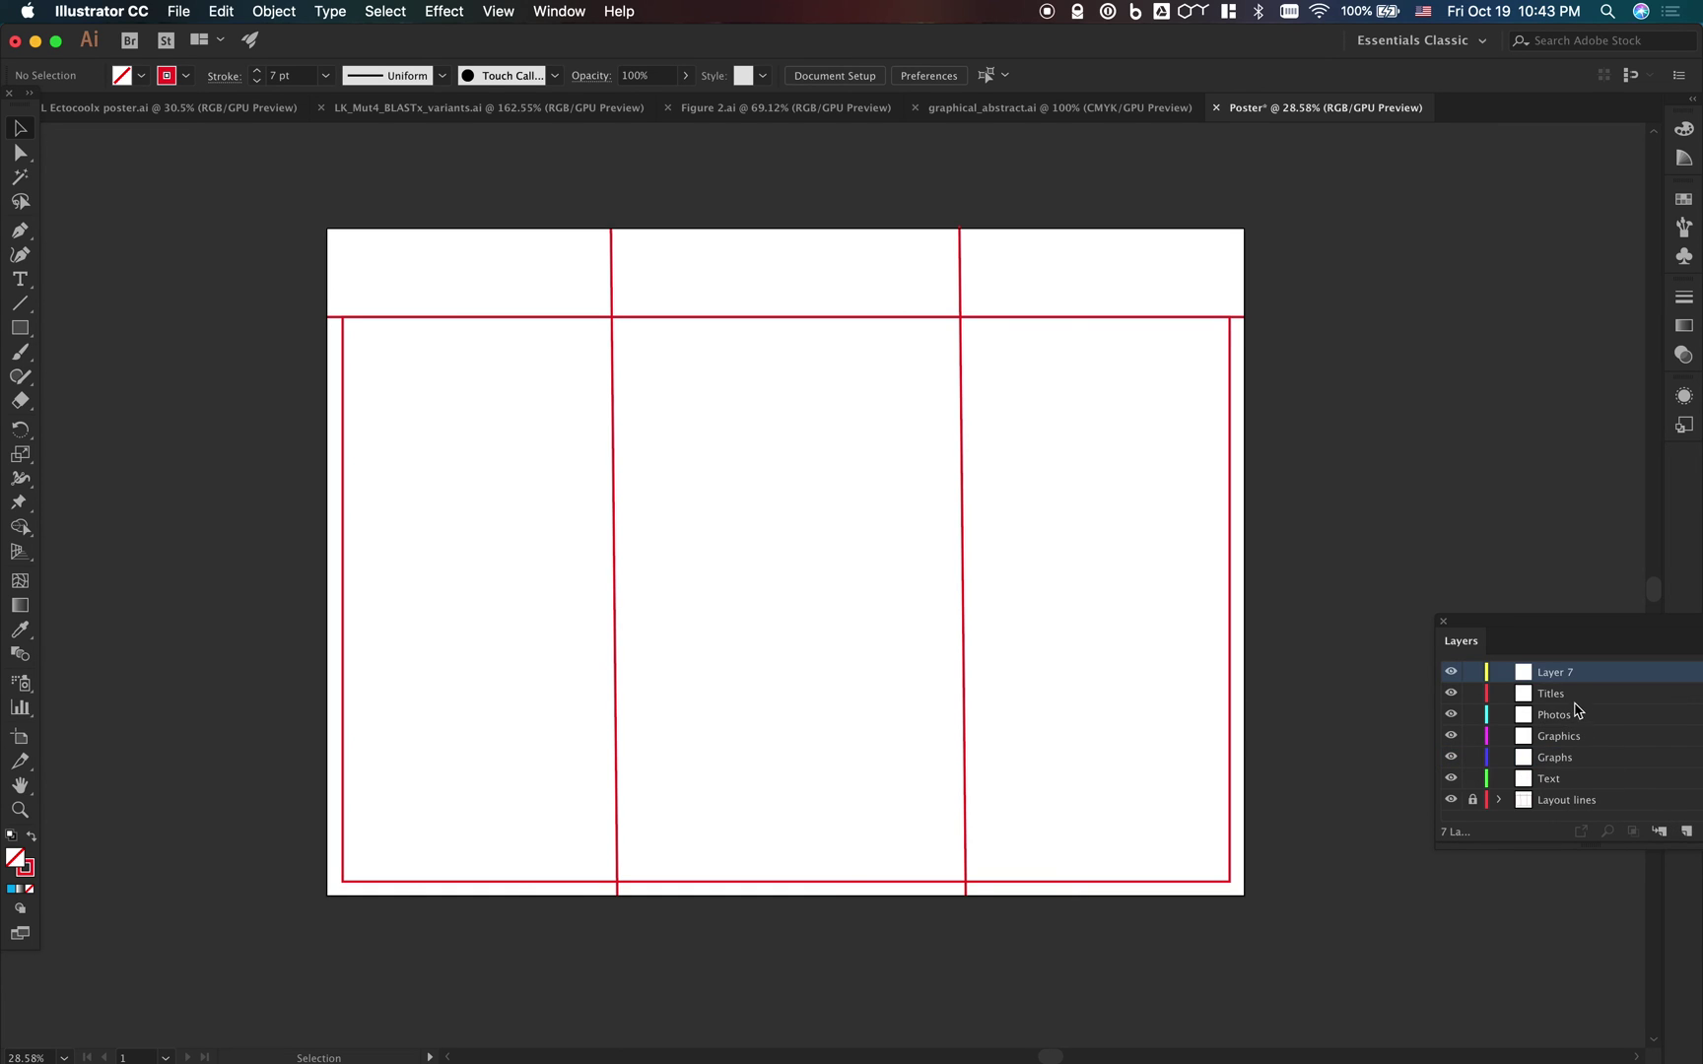
{"action": "left_click_drag", "start_coordinate": [1558, 671], "coordinate": [1557, 790]}
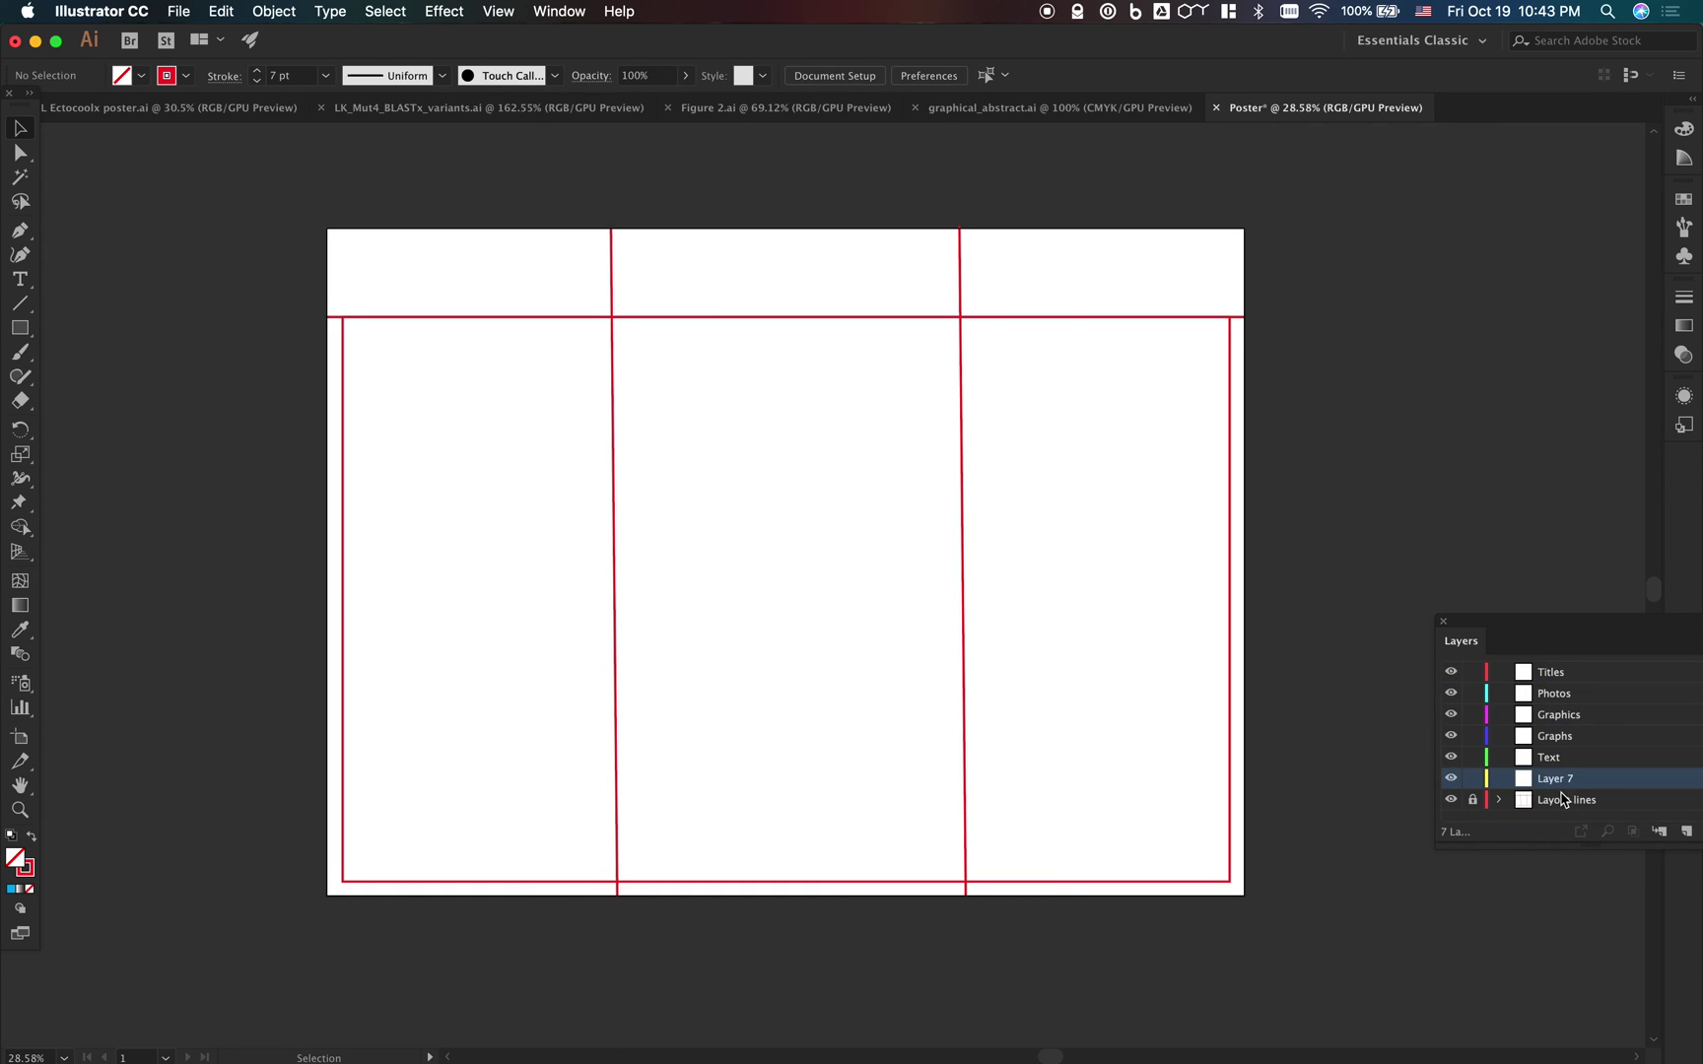
{"action": "double_click", "coordinate": [1566, 788]}
{"action": "type", "text": "Background"}
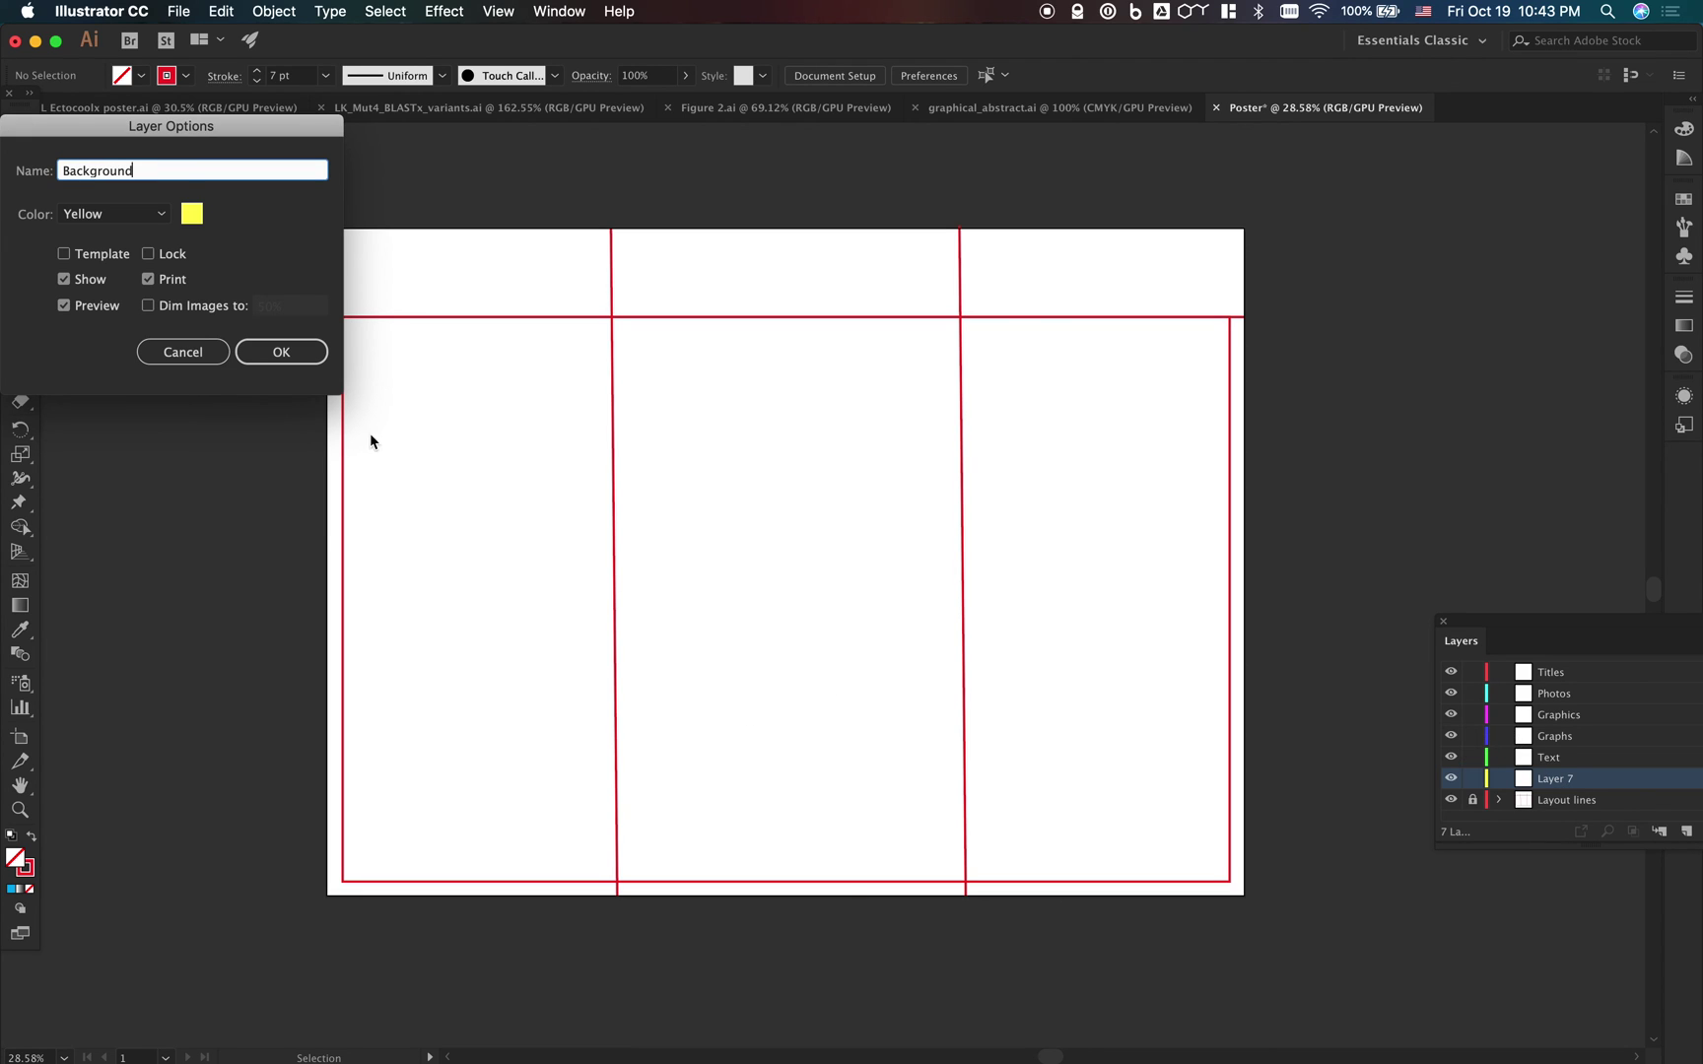
{"action": "left_click", "coordinate": [281, 352]}
{"action": "left_click_drag", "start_coordinate": [1548, 805], "coordinate": [1545, 668]}
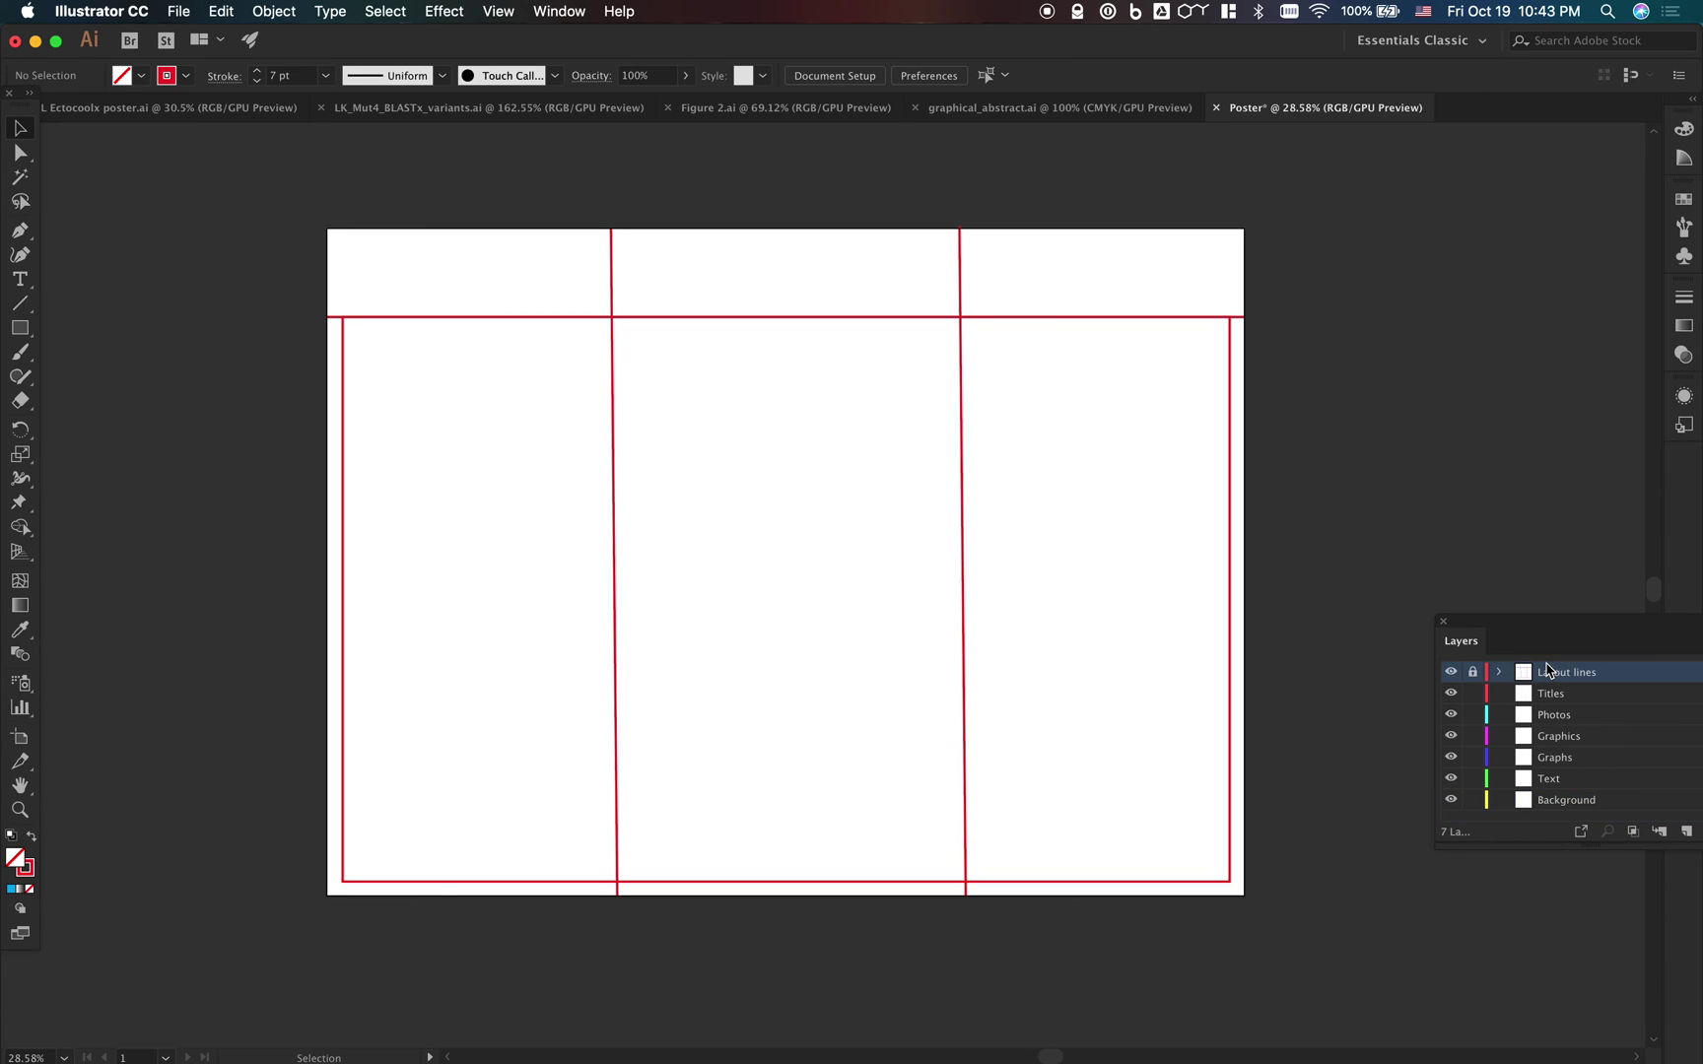
{"action": "left_click", "coordinate": [1577, 803]}
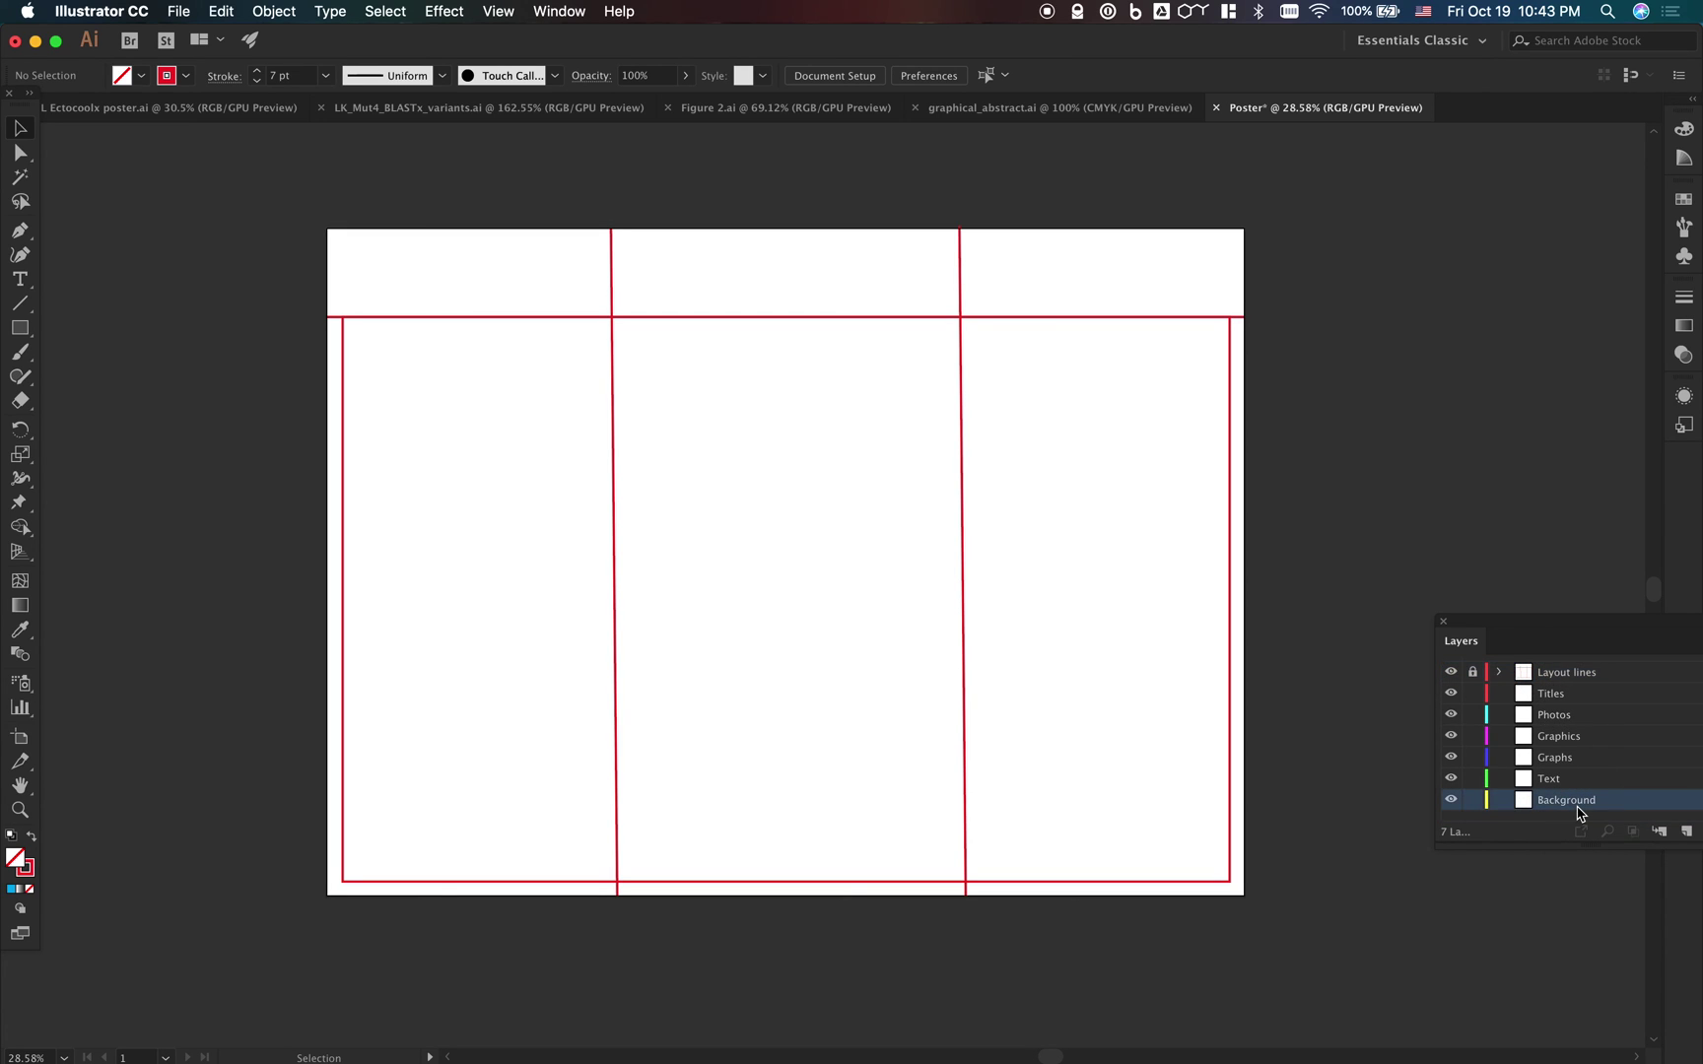
On the Background layer, draw a 44 × 32 in black-filled rectangle covering the artboard
{"action": "left_click", "coordinate": [20, 327]}
{"action": "left_click", "coordinate": [1565, 674]}
{"action": "left_click", "coordinate": [1585, 800]}
{"action": "mouse_move", "coordinate": [328, 227]}
{"action": "left_mouse_down"}
{"action": "mouse_move", "coordinate": [554, 452]}
{"action": "mouse_move", "coordinate": [1007, 806]}
{"action": "mouse_move", "coordinate": [1248, 899]}
{"action": "left_mouse_up"}
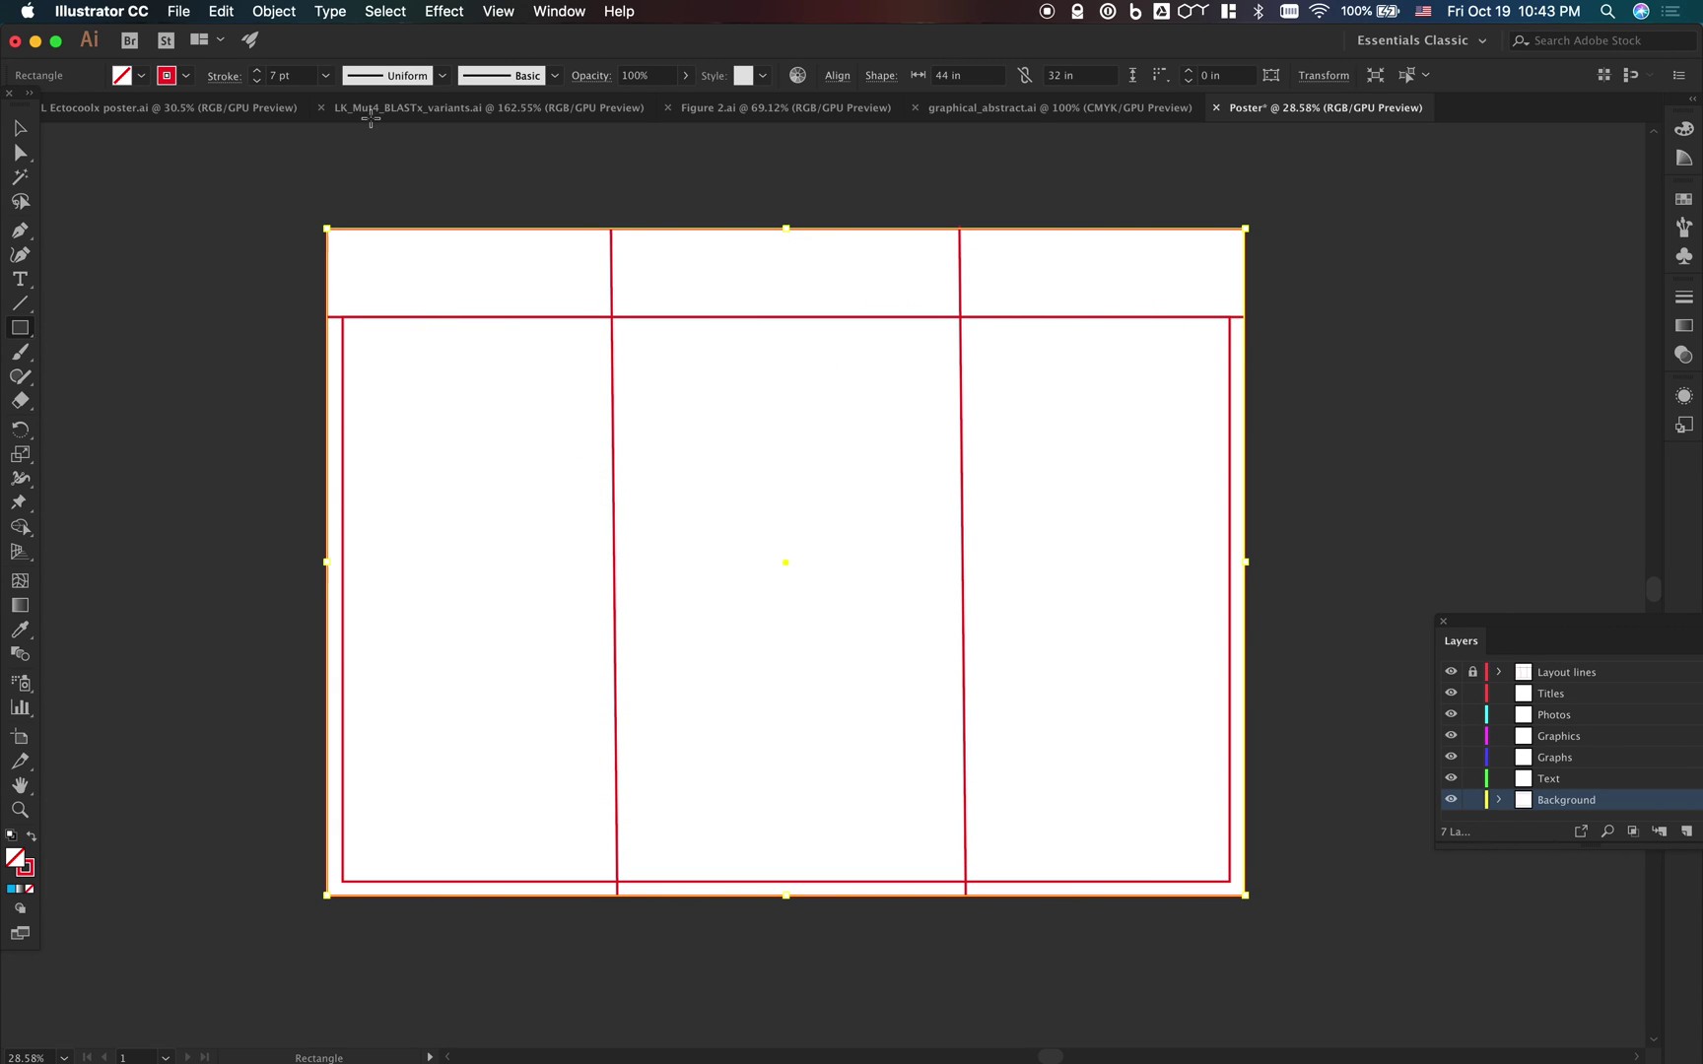
{"action": "left_click", "coordinate": [186, 76]}
{"action": "left_click", "coordinate": [41, 110]}
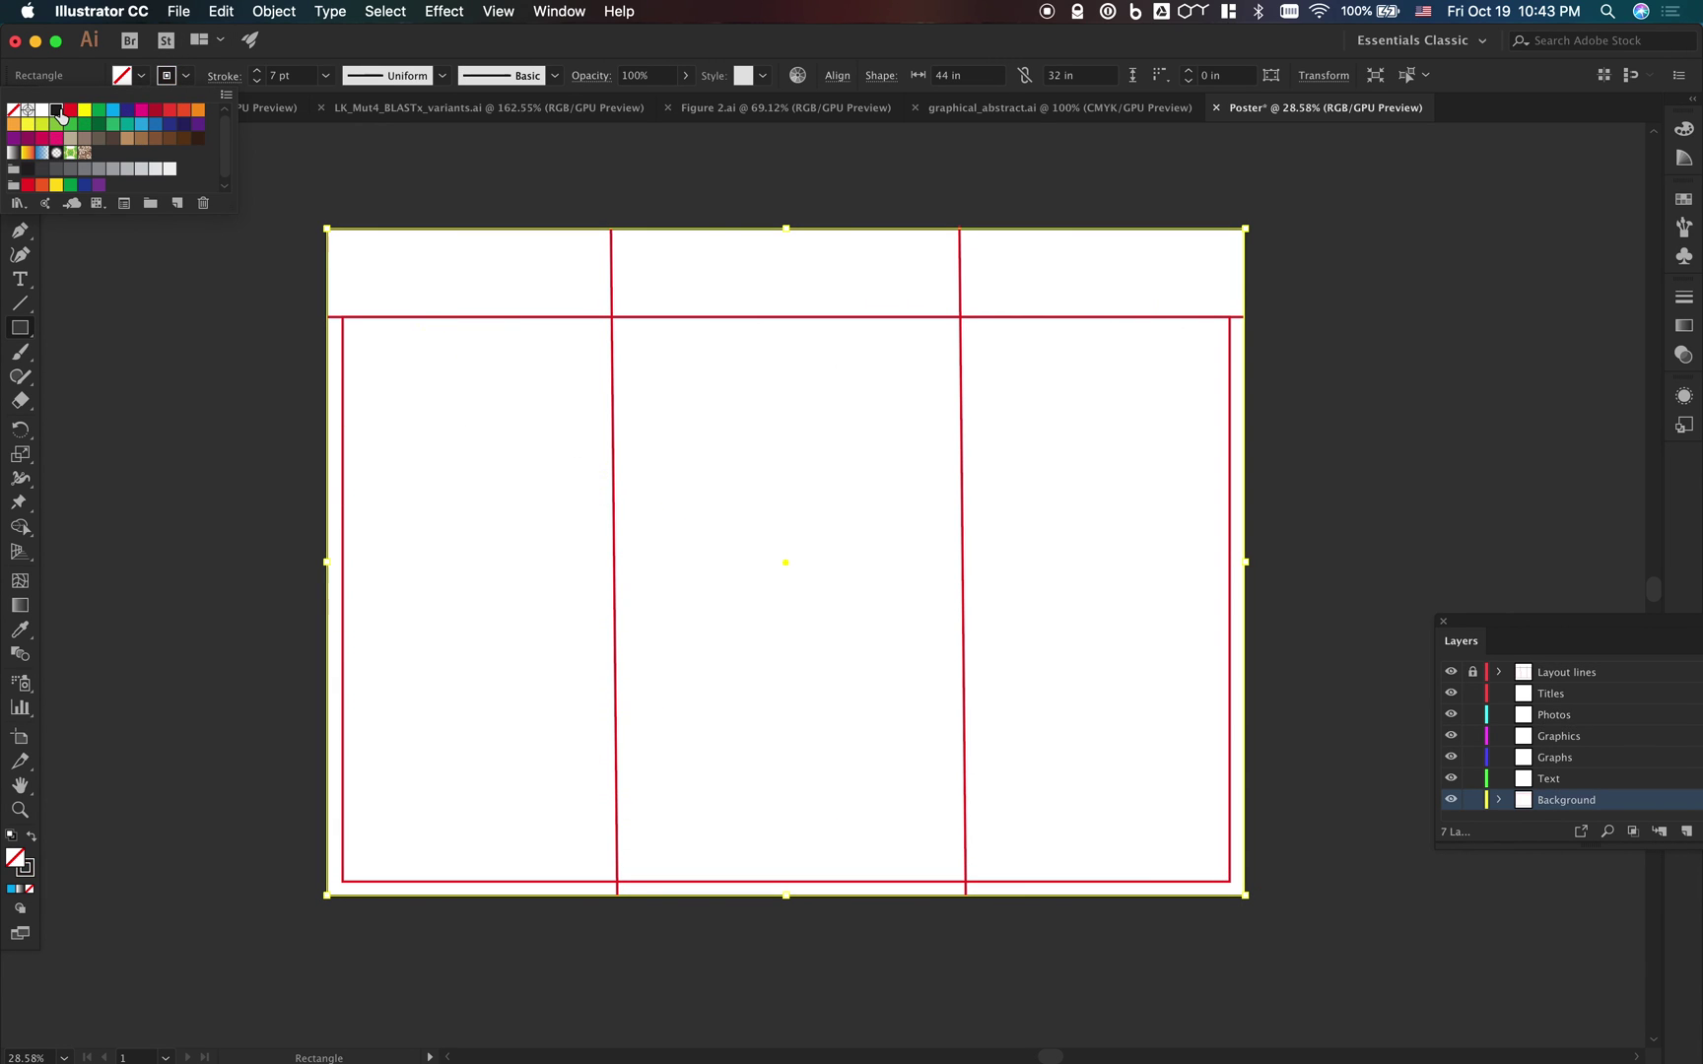
{"action": "left_click", "coordinate": [141, 76]}
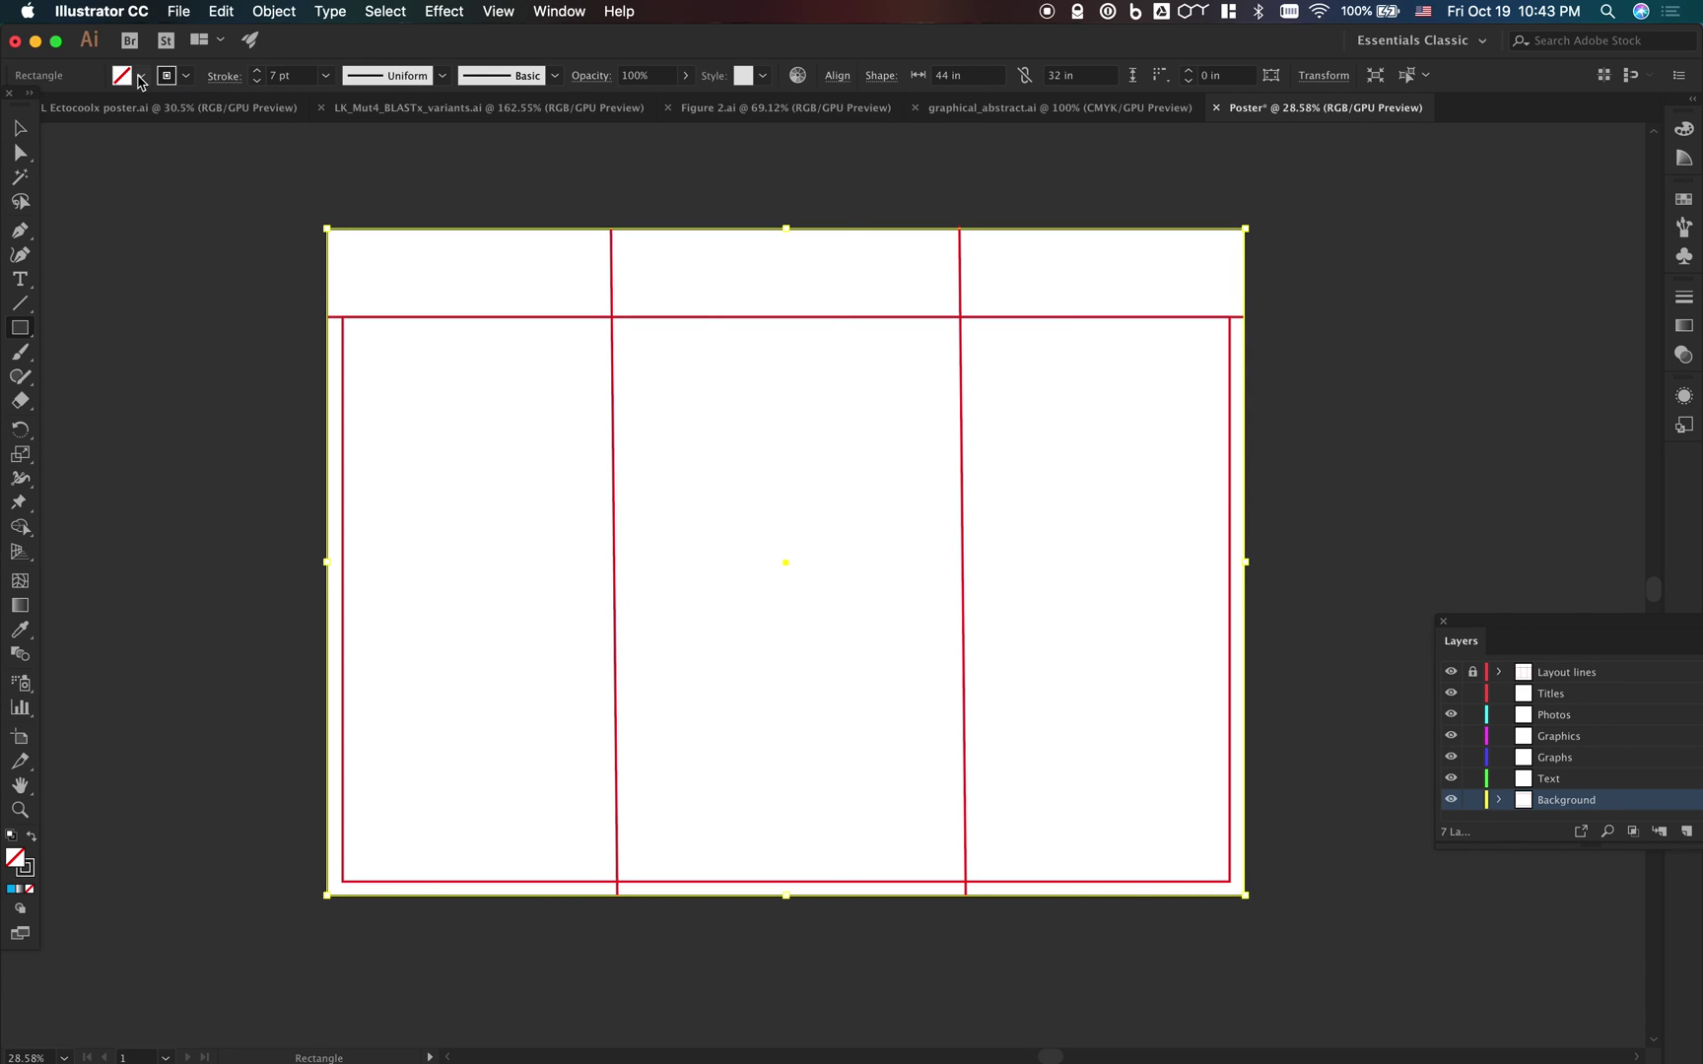
{"action": "left_click", "coordinate": [55, 109]}
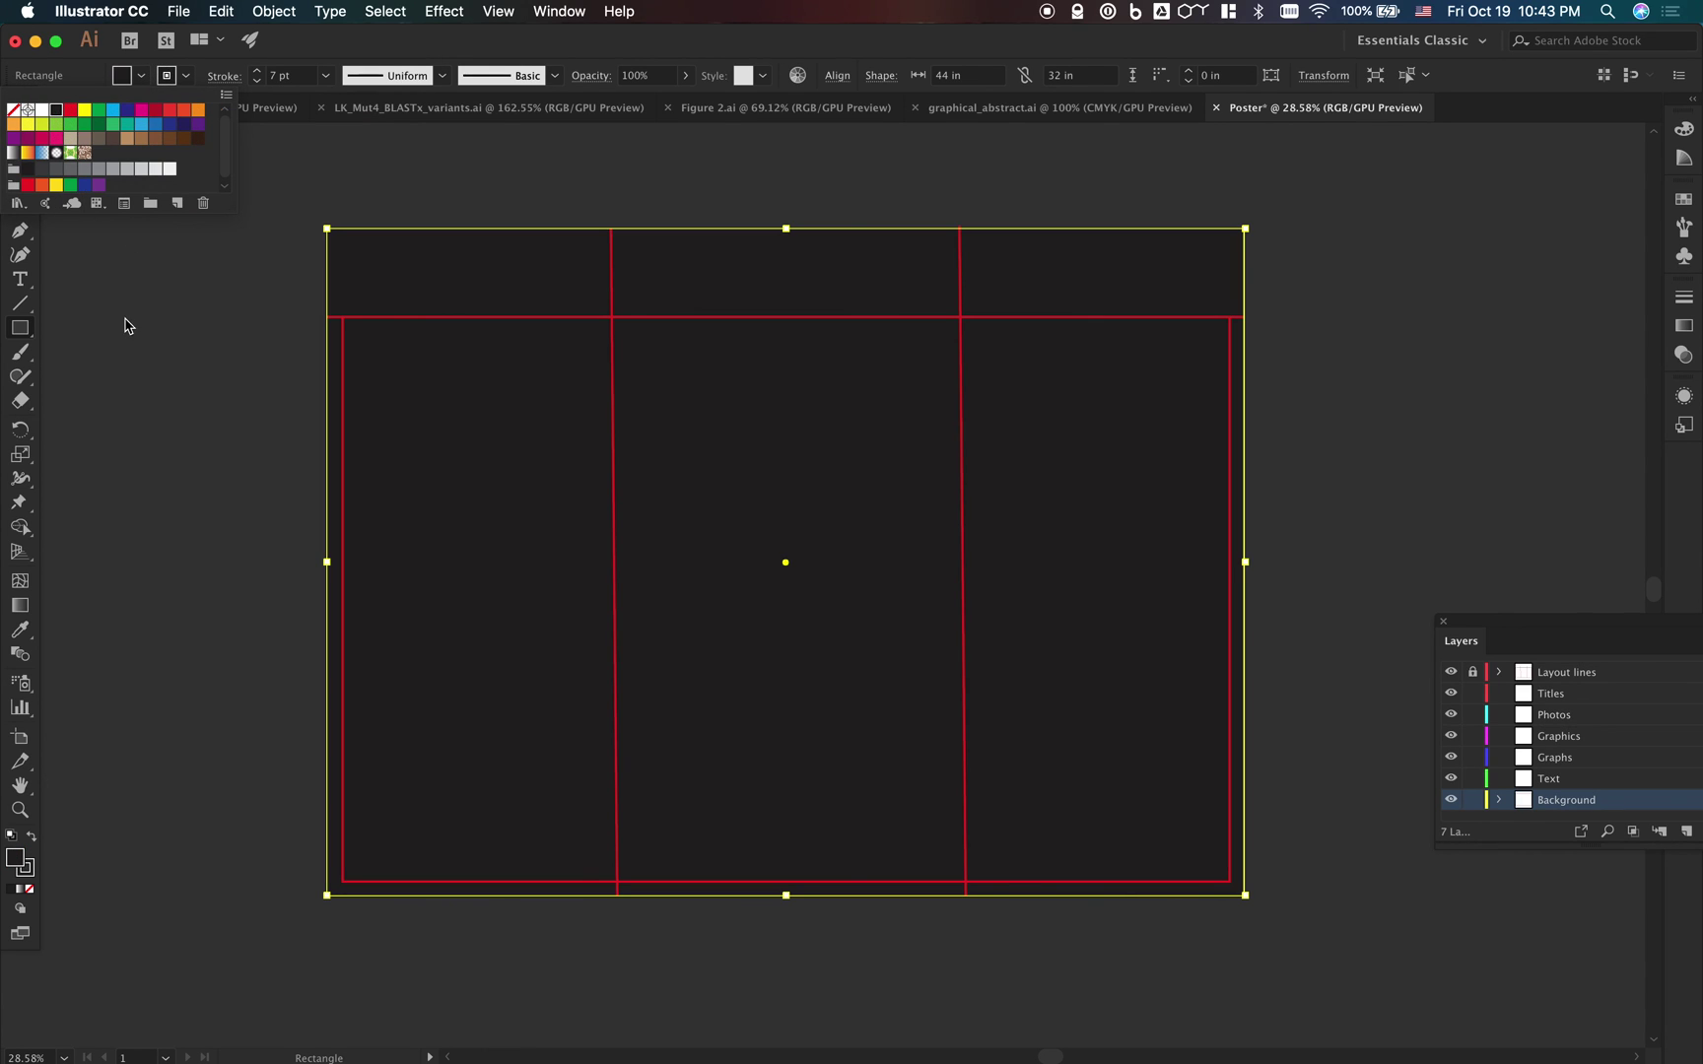
Deselect and lock the Background layer
{"action": "left_click", "coordinate": [1325, 449]}
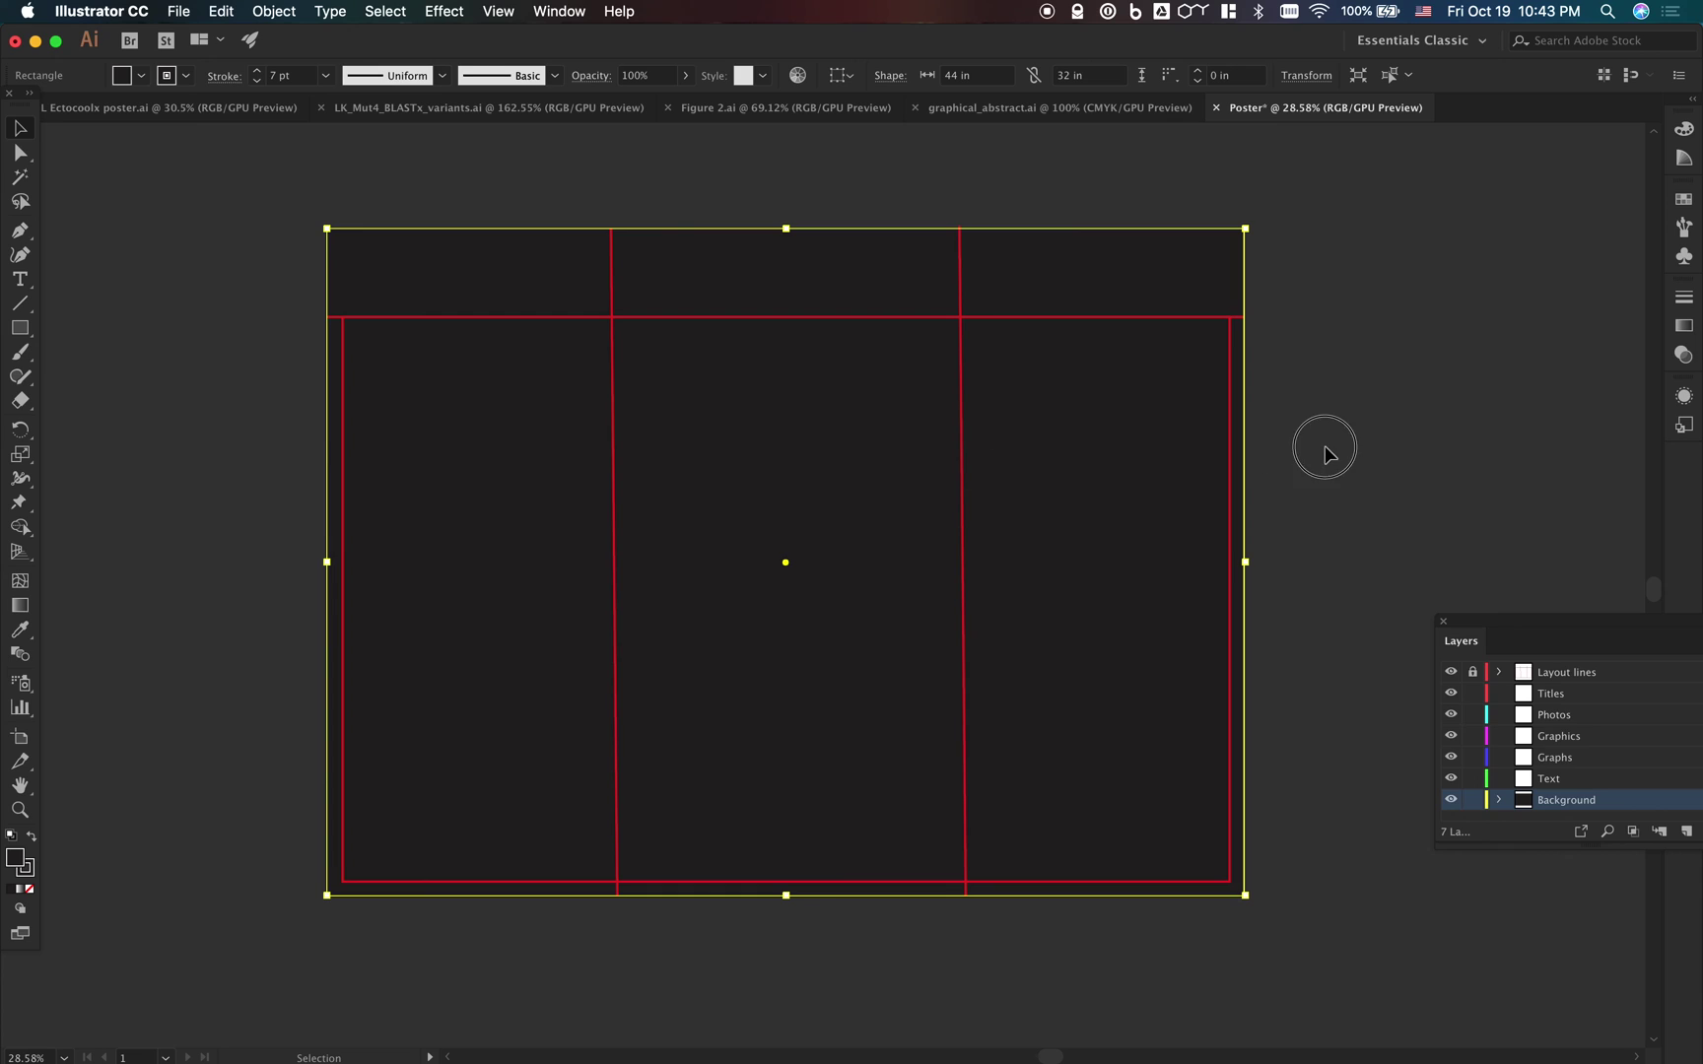
{"action": "left_click", "coordinate": [1472, 799]}
{"action": "left_click", "coordinate": [1620, 695]}
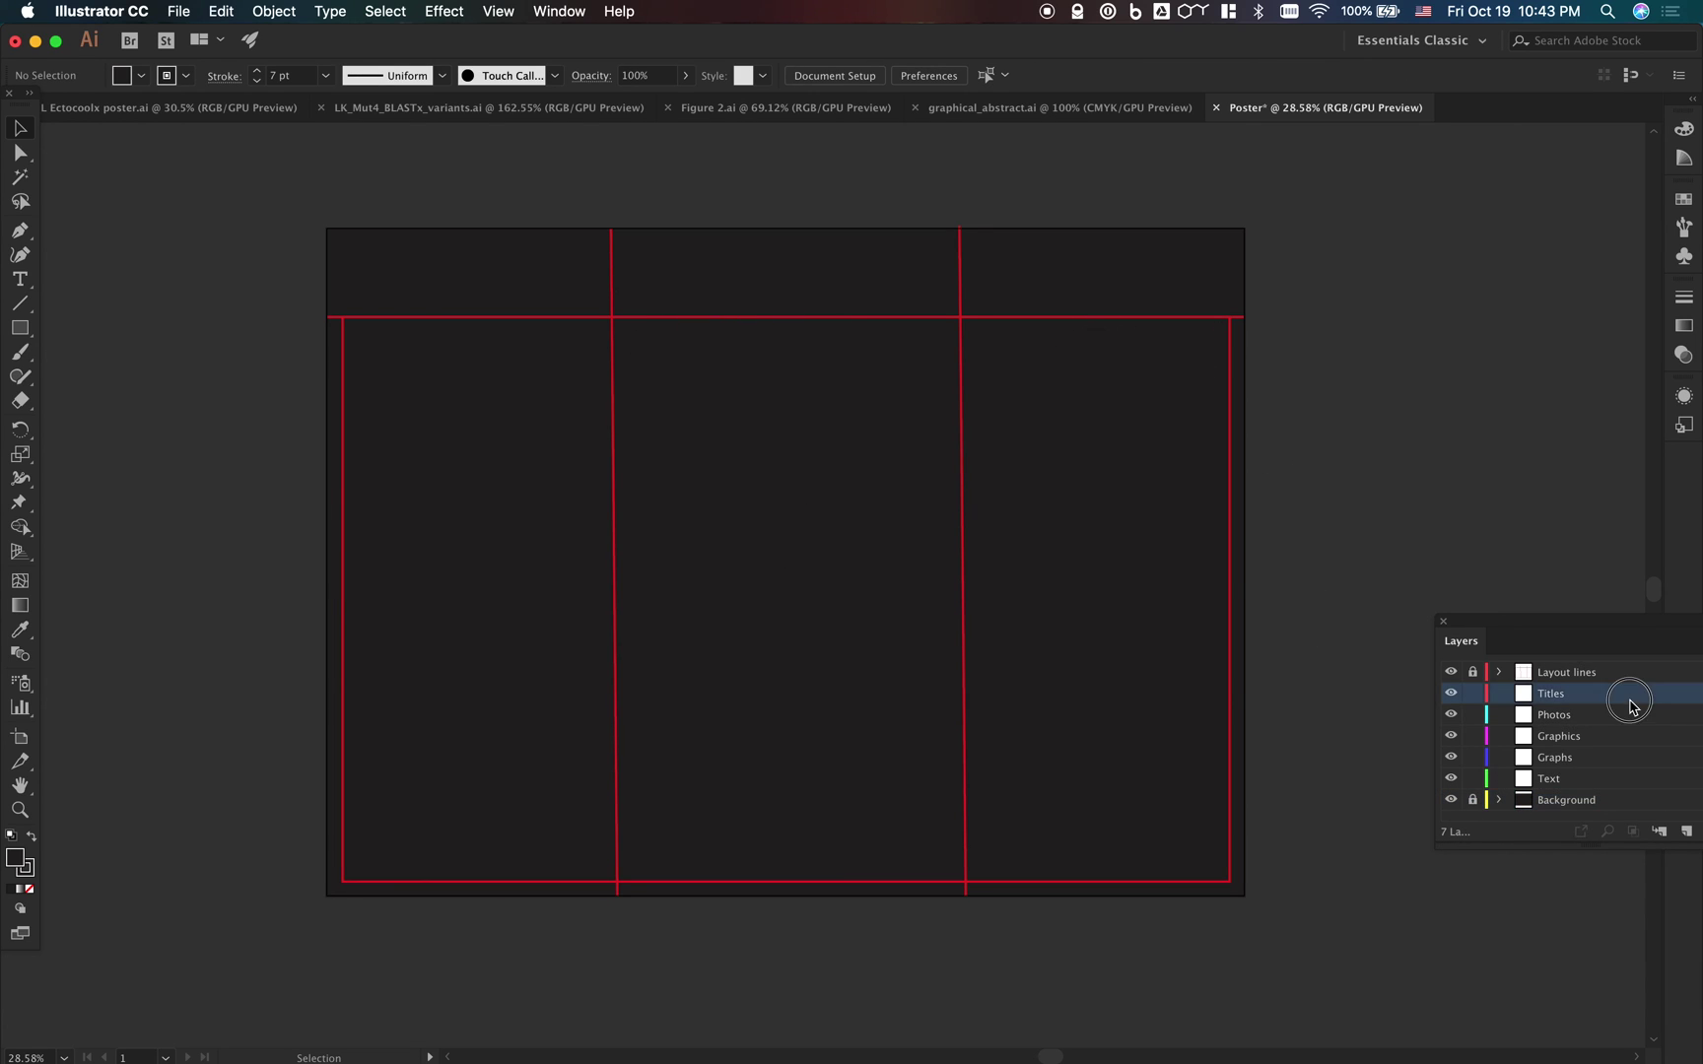